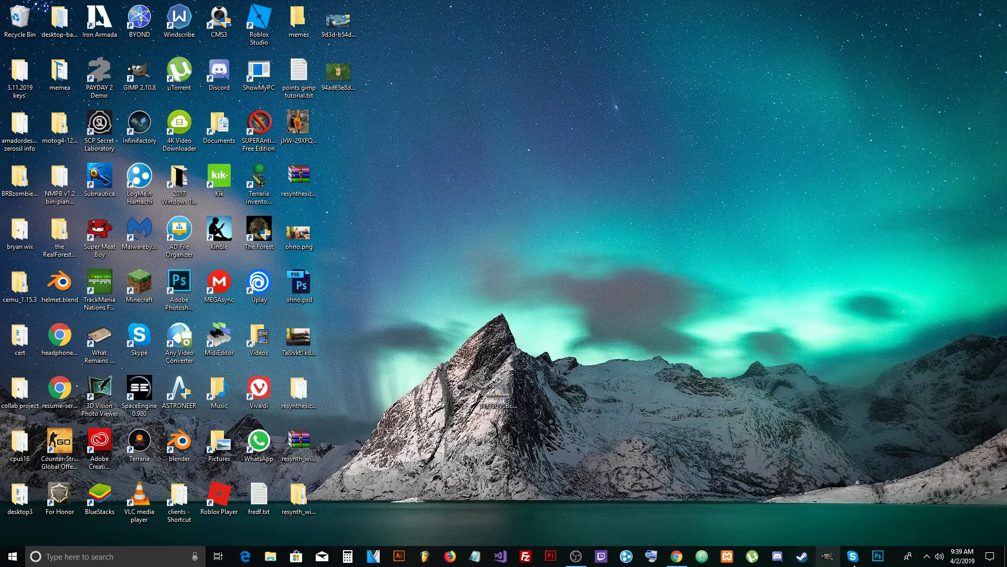
click(927, 556)
click(917, 563)
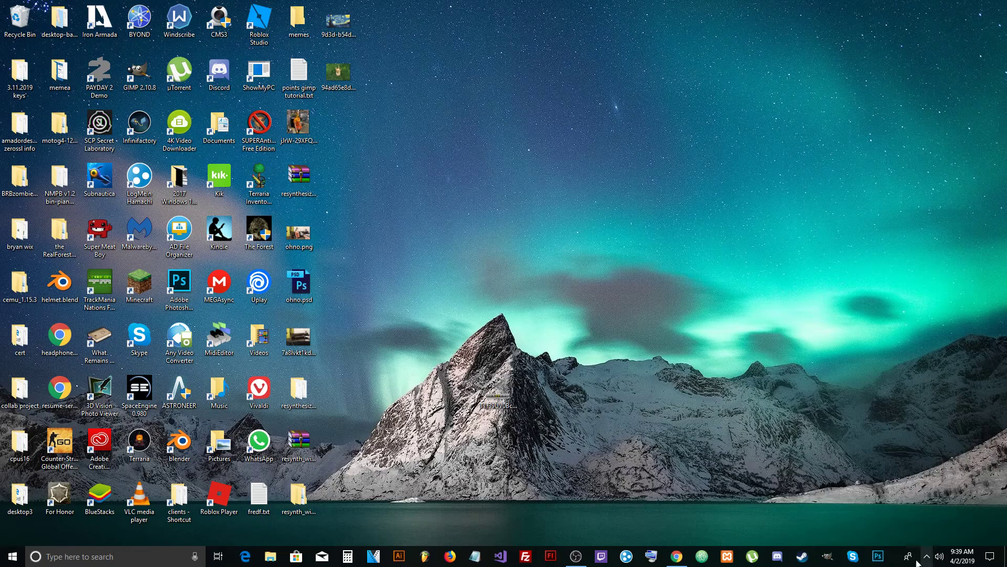
Step: Switch to Chrome and try the direct download of GIMP 2.10.8 for Windows from the GIMP website
click(677, 556)
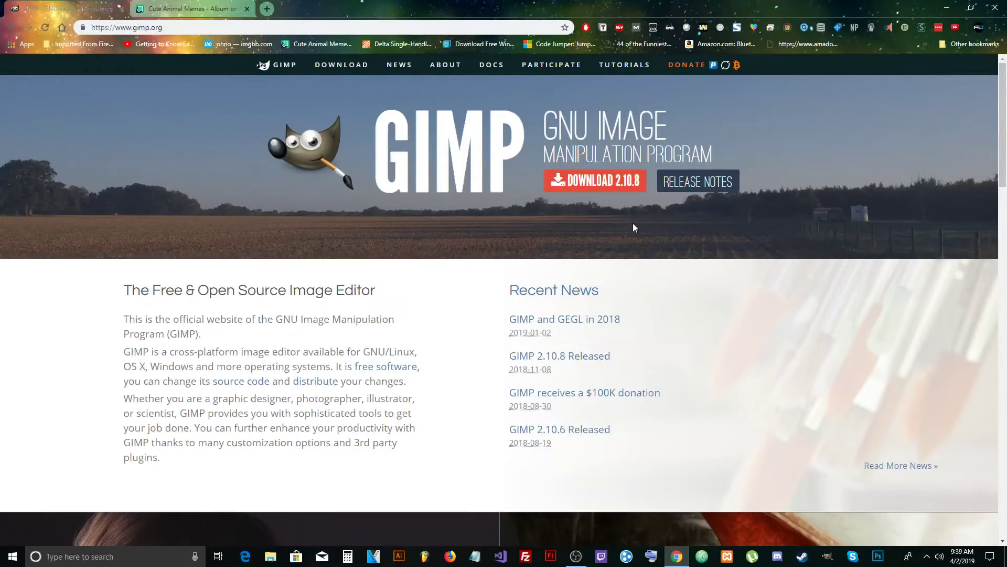
click(573, 182)
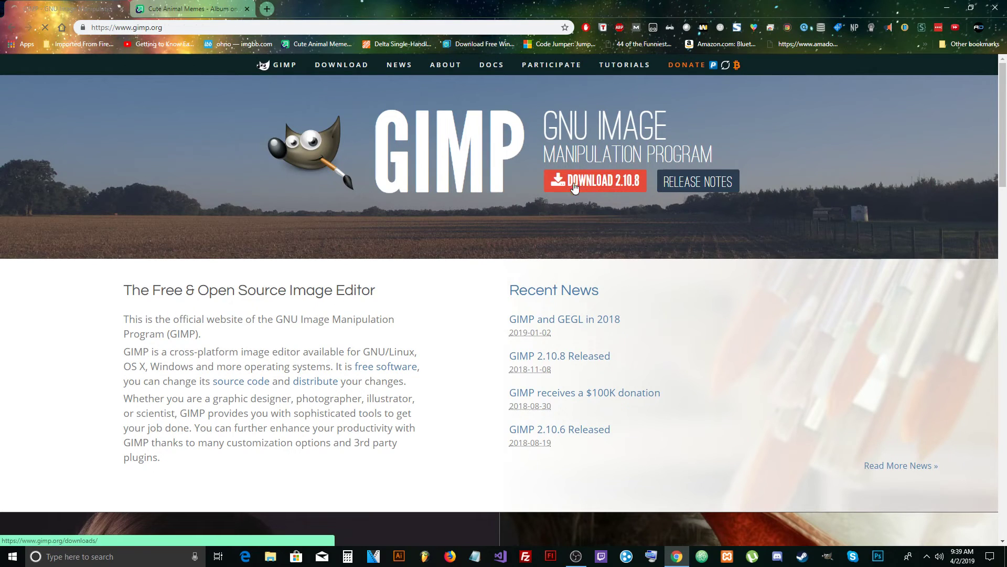
scroll(474, 253, down, 2)
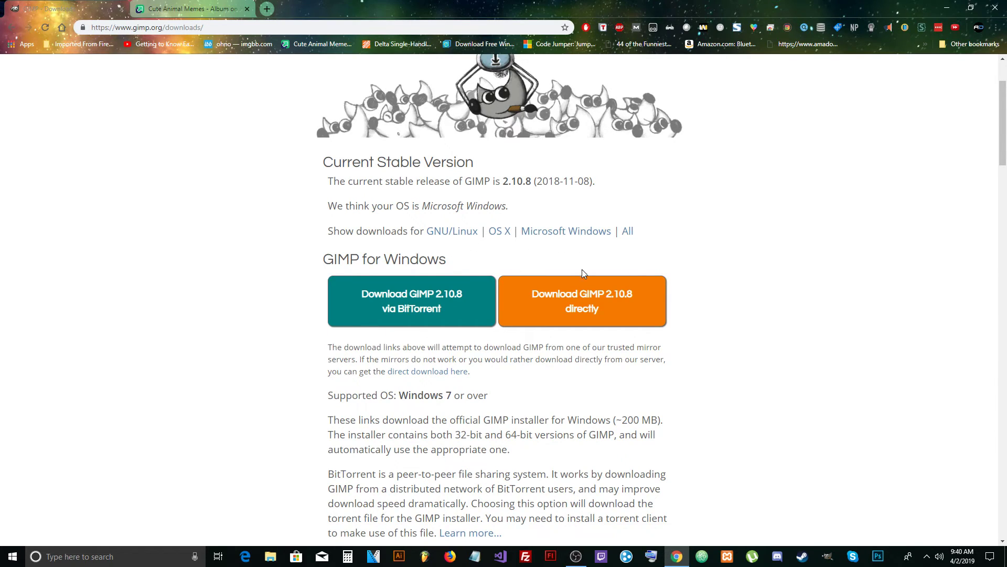
click(569, 300)
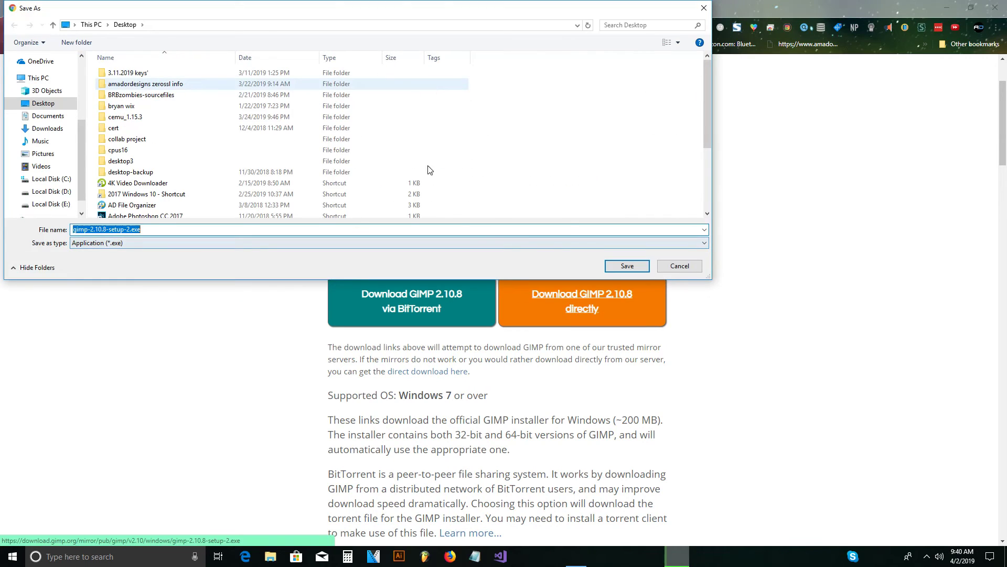
click(680, 265)
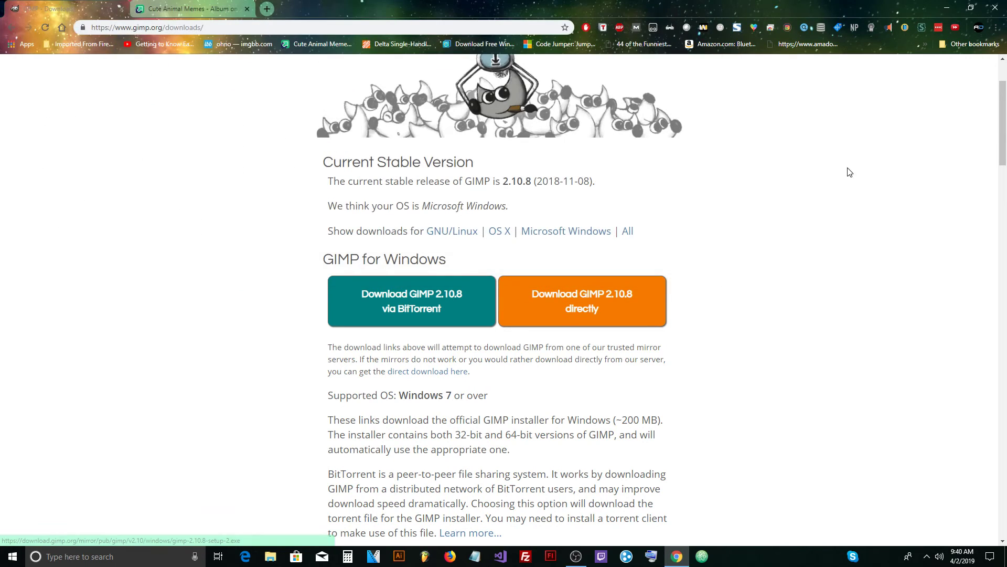
Step: Minimize the browser and launch GIMP 2.10.8 from the desktop
click(944, 7)
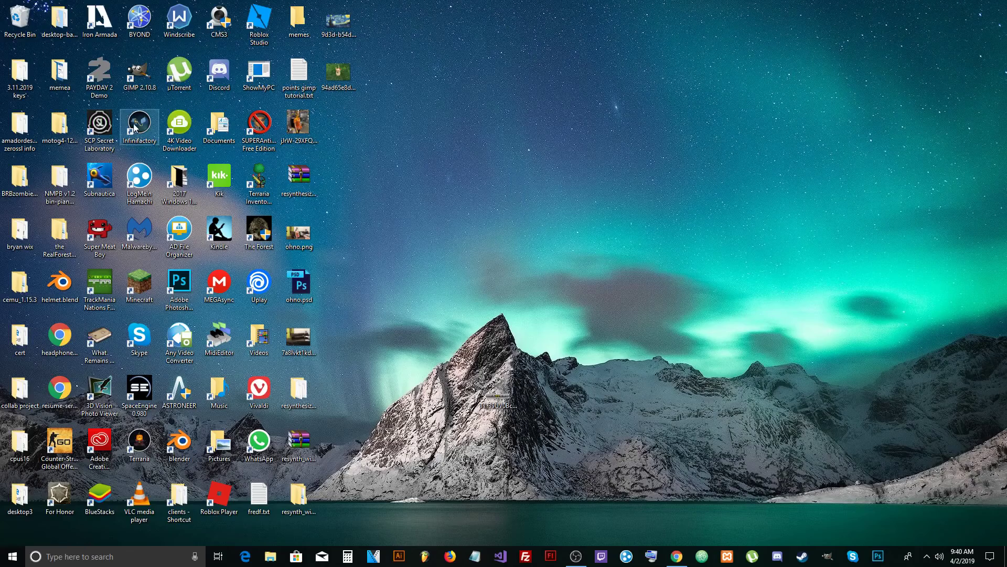
double_click(140, 87)
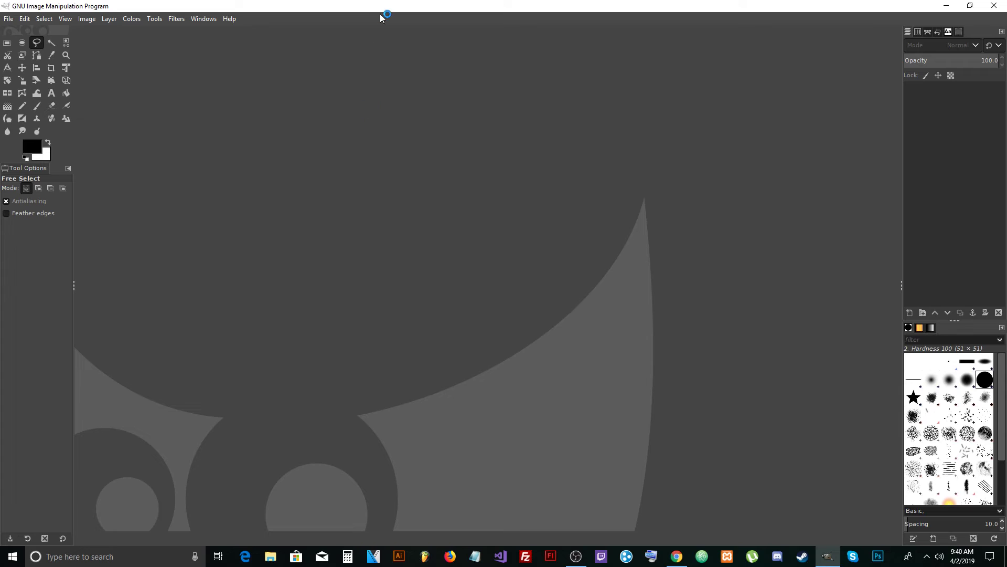
Step: Try GIMP's separate-window layout by turning single-window mode off, and return to the maximized single-window layout
click(214, 18)
click(234, 116)
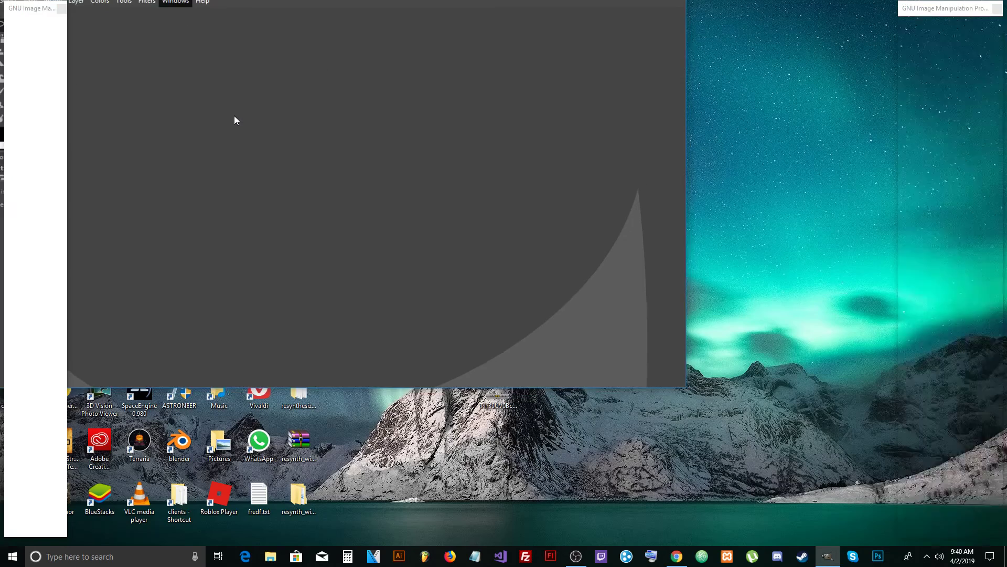
drag(337, 7, 445, 50)
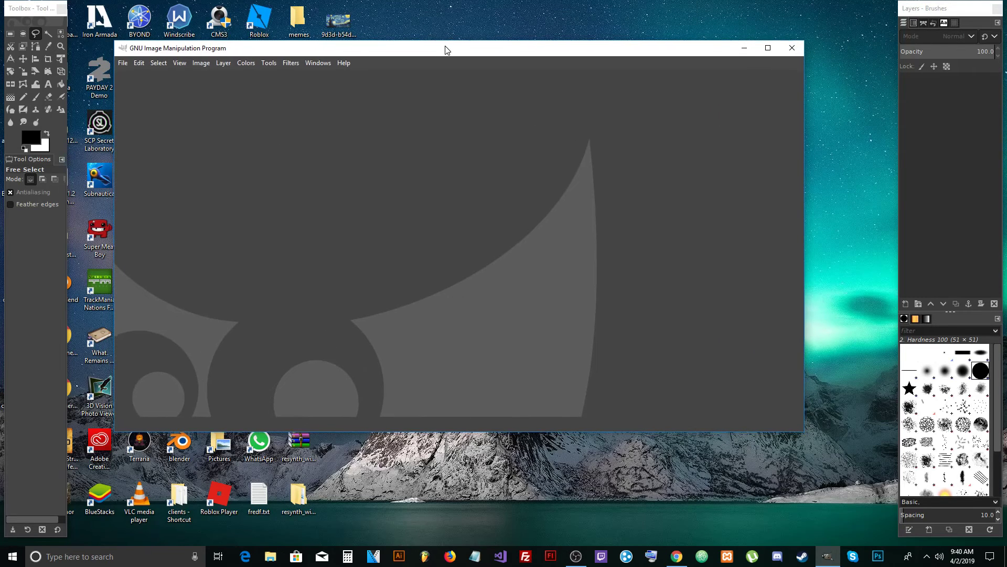
click(313, 63)
click(361, 190)
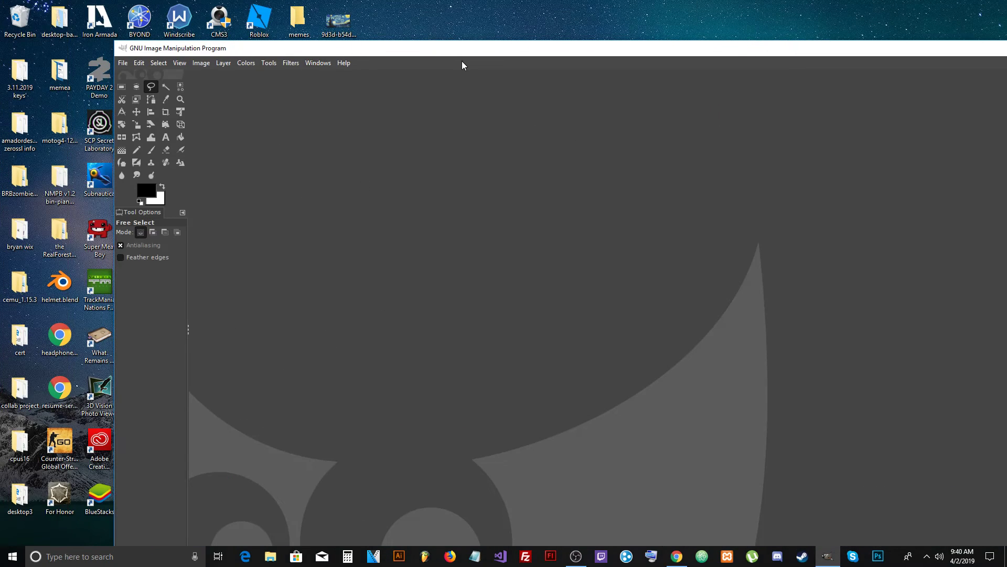
drag(487, 53, 360, 5)
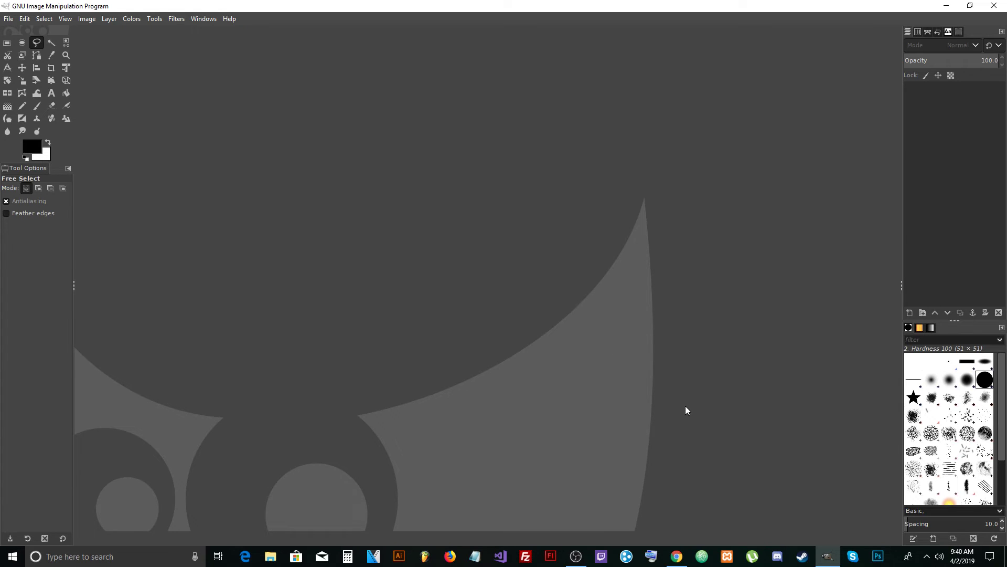
Step: Switch to Chrome and run a Google image search on the winking puppy picture in the Cute Animal Memes gallery
click(677, 556)
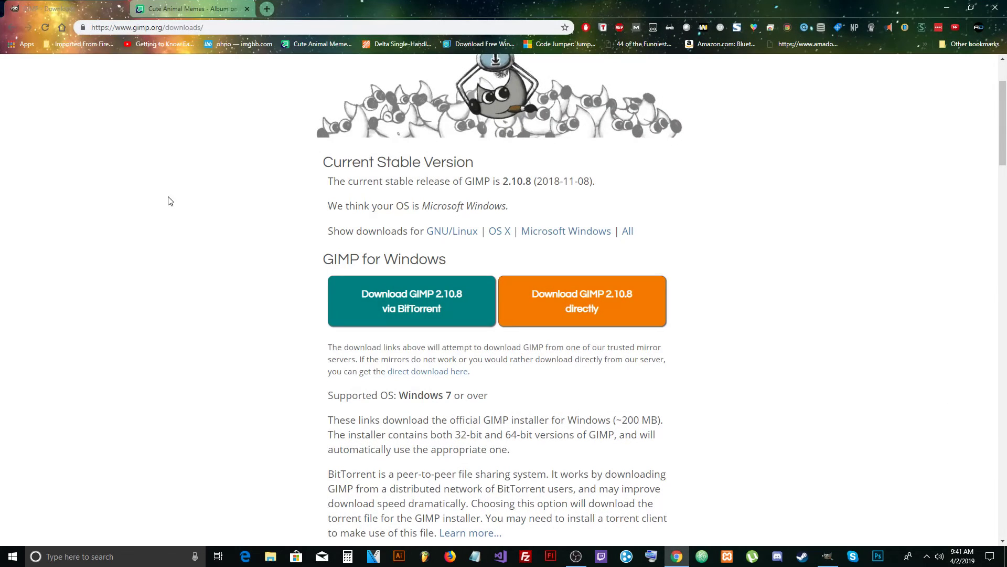
click(201, 6)
scroll(118, 141, down, 1)
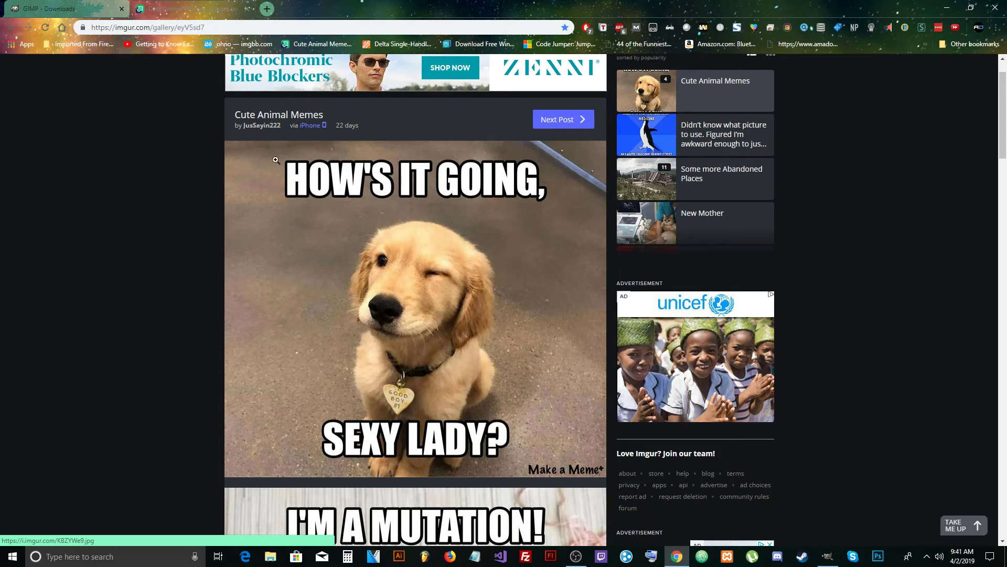
right_click(355, 270)
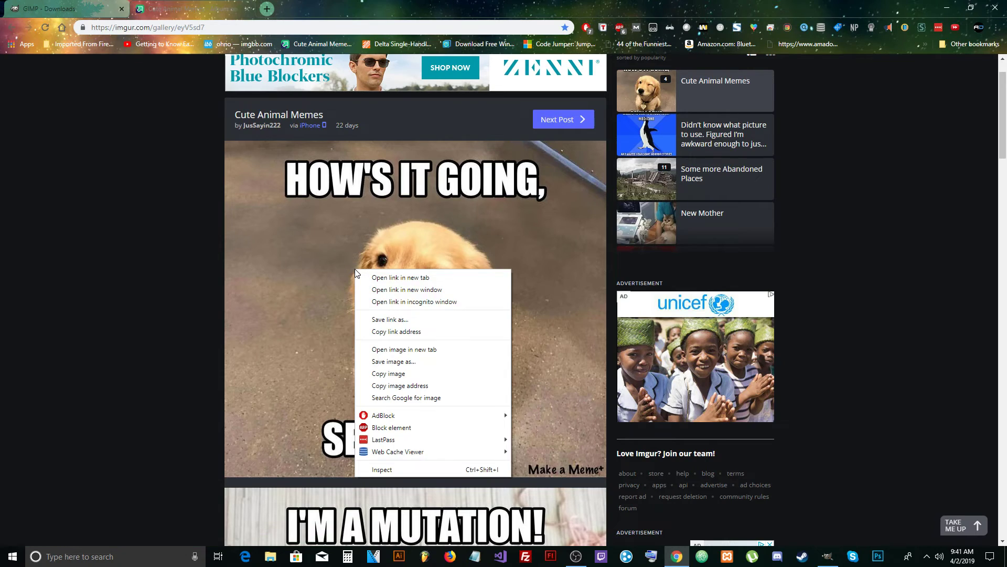
click(417, 399)
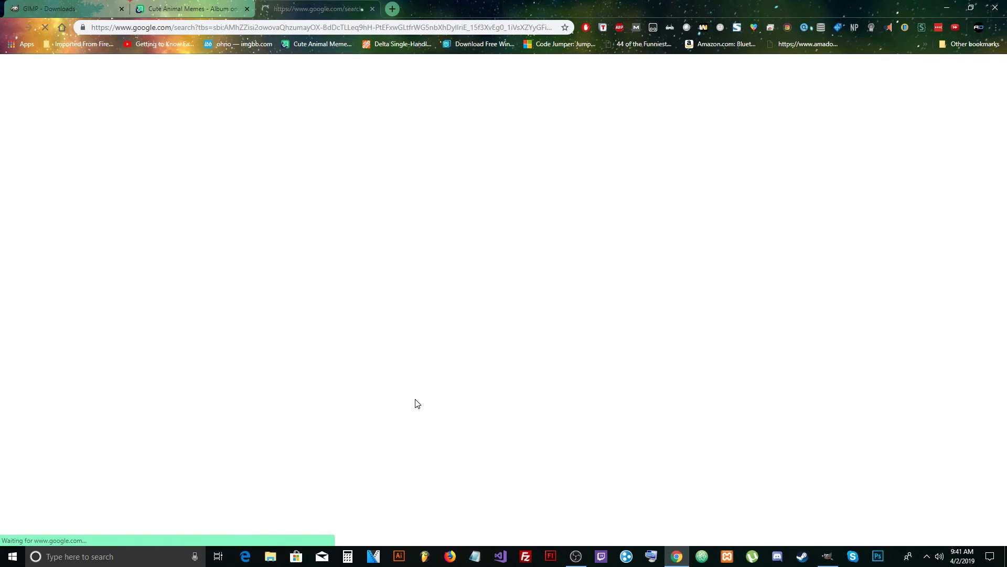
Step: Open the Facebook, first Pinterest and Reddit matching images in new tabs and show the text-free Reddit version of the puppy
scroll(235, 334, down, 8)
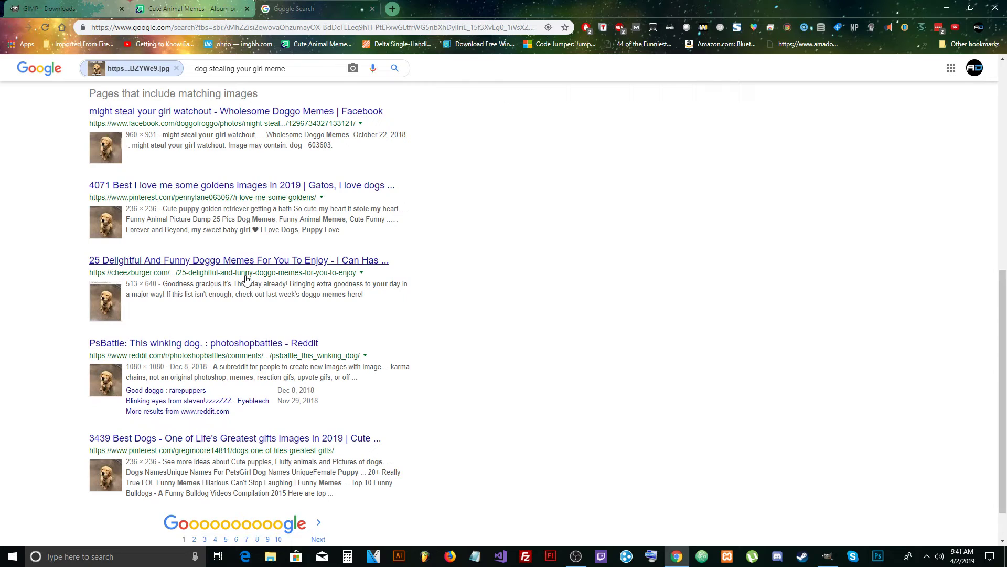
middle_click(105, 147)
middle_click(105, 222)
middle_click(105, 380)
scroll(105, 332, down, 1)
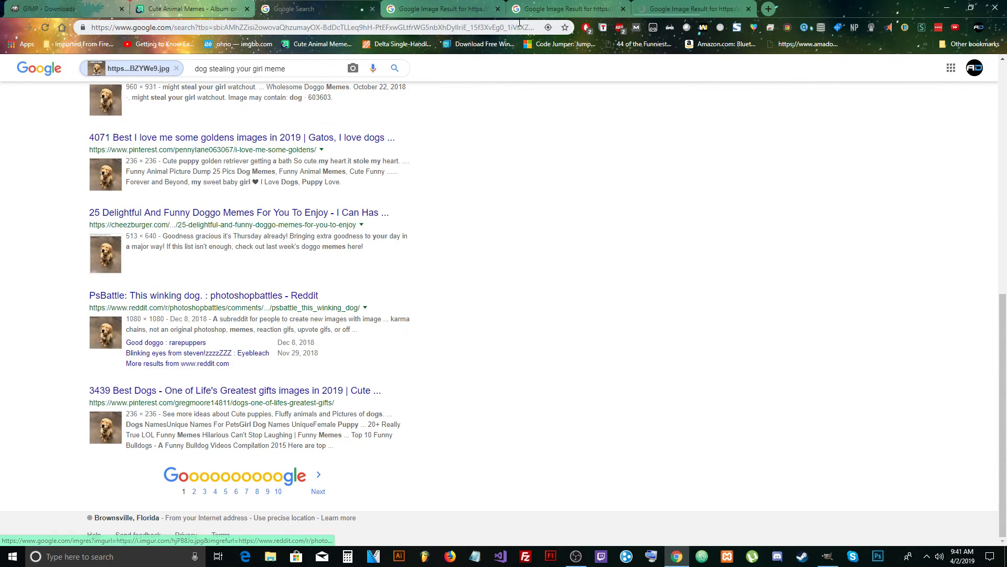
click(688, 9)
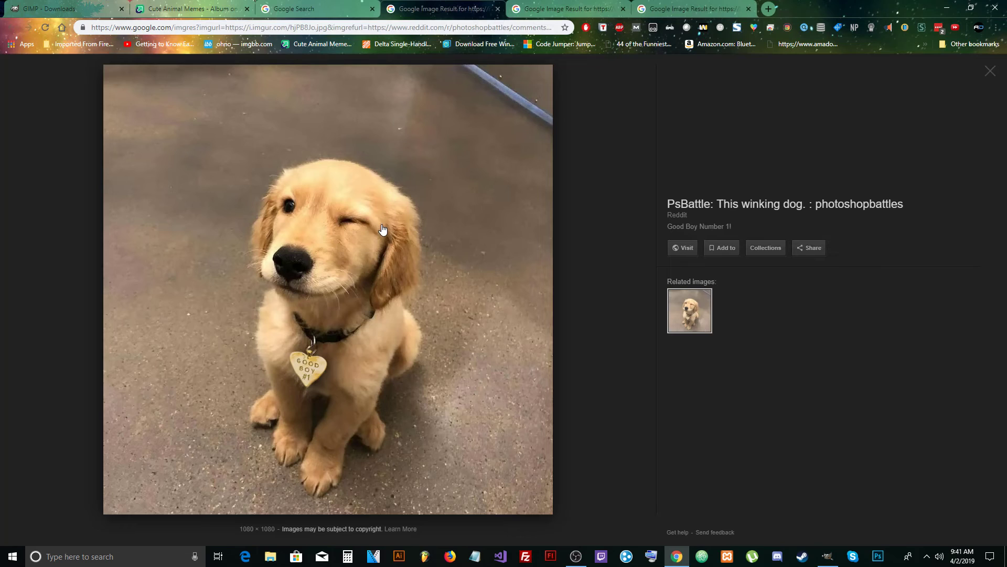
Step: Save the puppy image as hjPB8Jo.jpg in the memes folder on the desktop
right_click(327, 224)
click(365, 304)
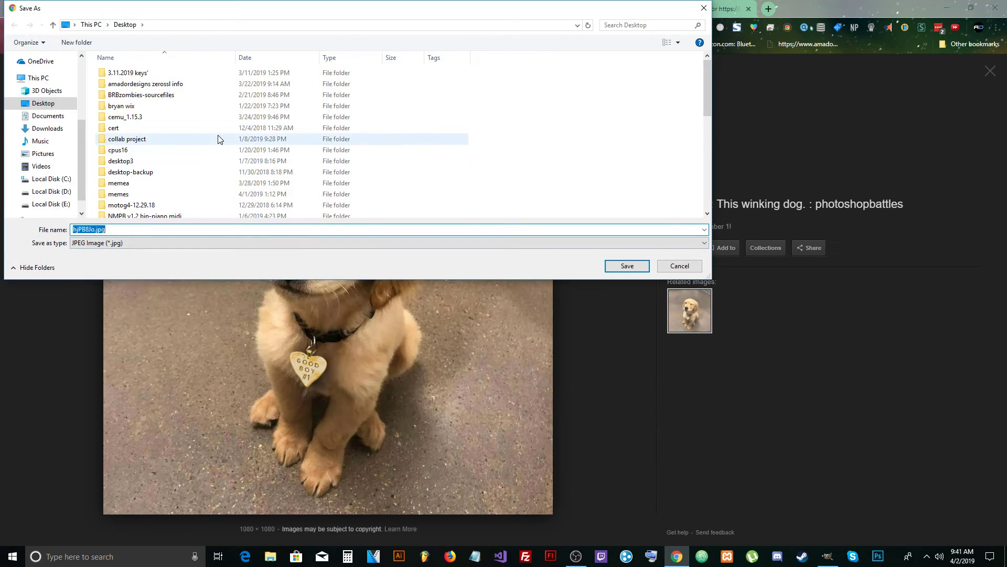
double_click(145, 195)
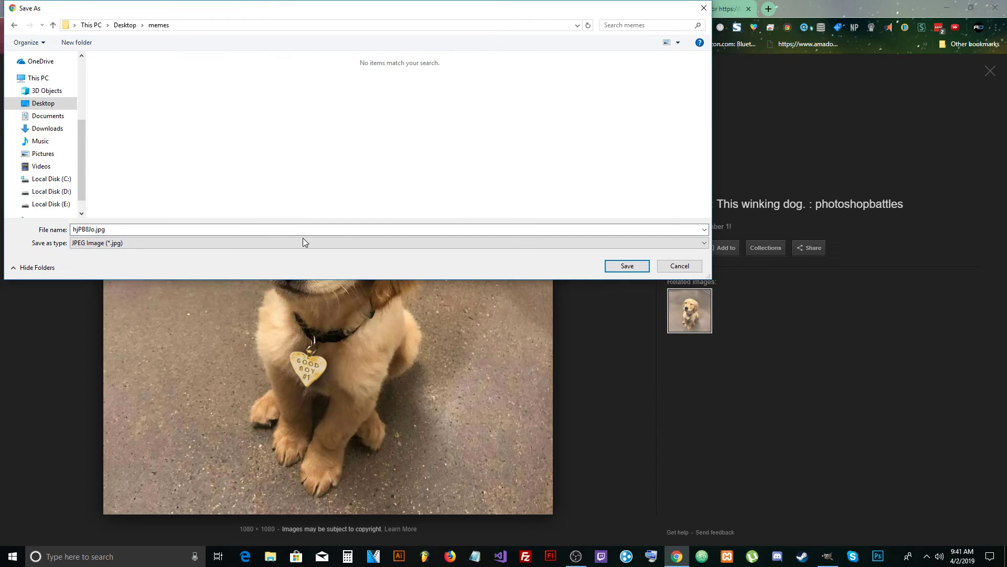
click(626, 266)
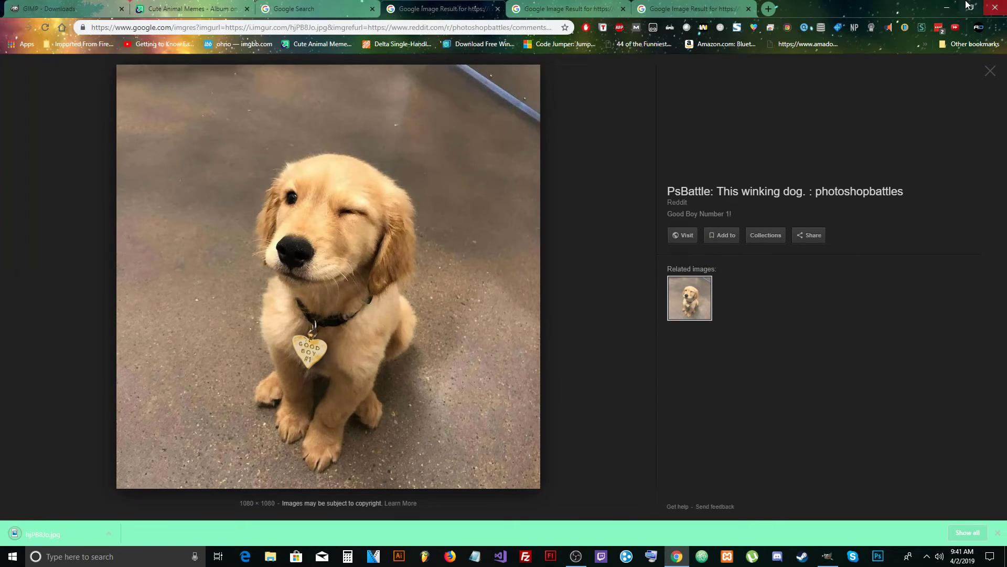
Step: Minimize the Chrome and GIMP windows and open the memes folder on the desktop
click(947, 8)
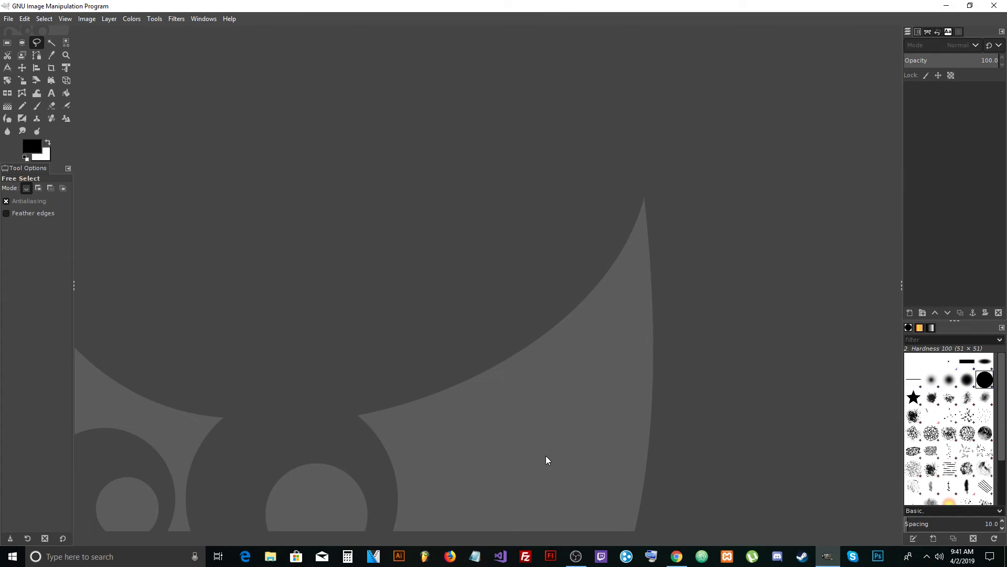
click(947, 5)
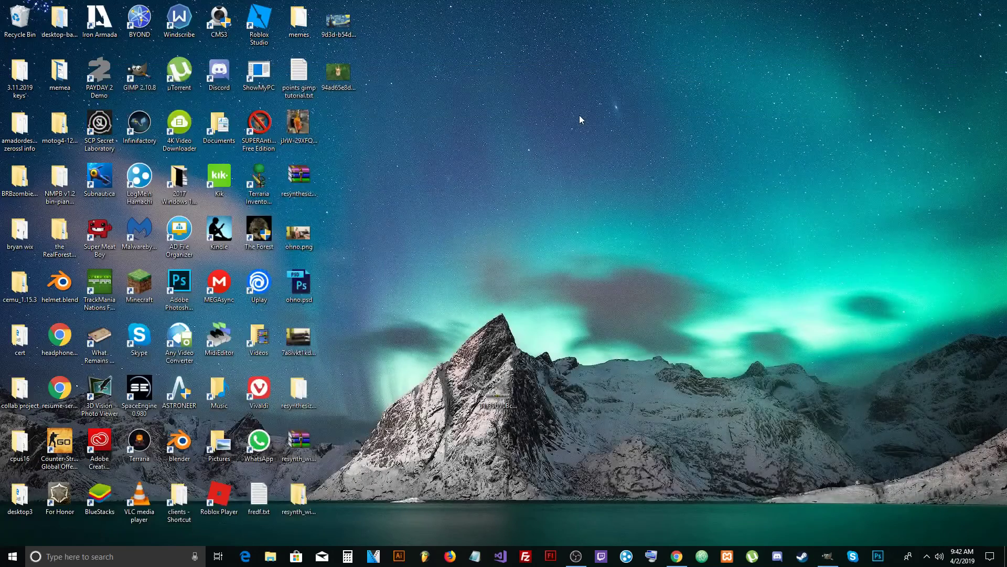
double_click(299, 19)
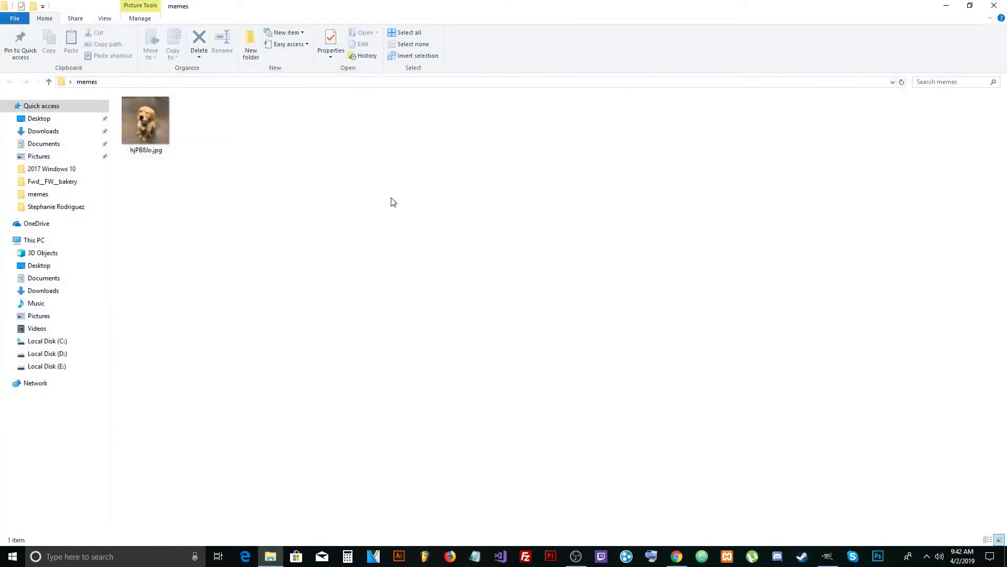
Step: Check the pixel dimensions of hjPB8Jo.jpg in the details of its file properties
right_click(157, 134)
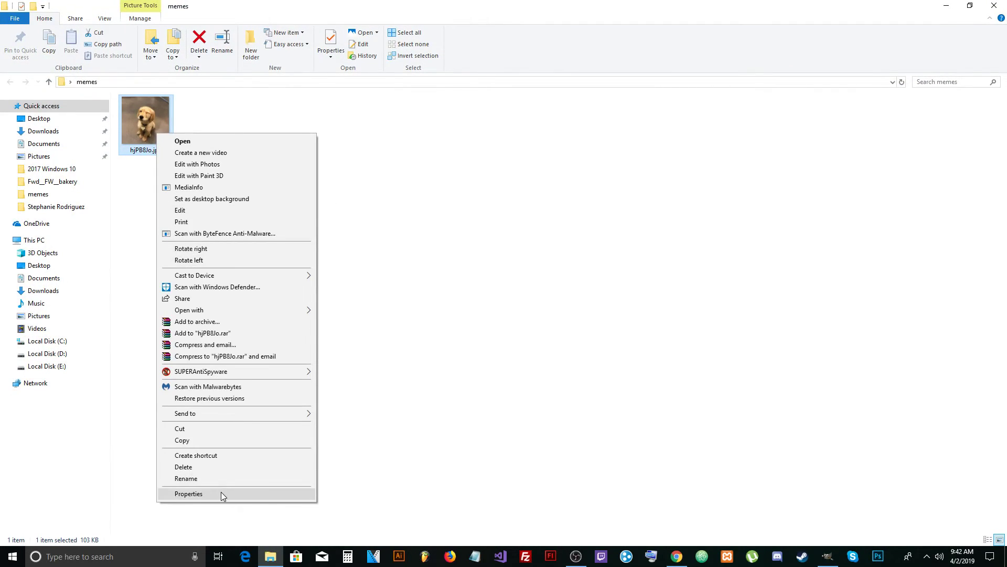
click(221, 492)
click(228, 159)
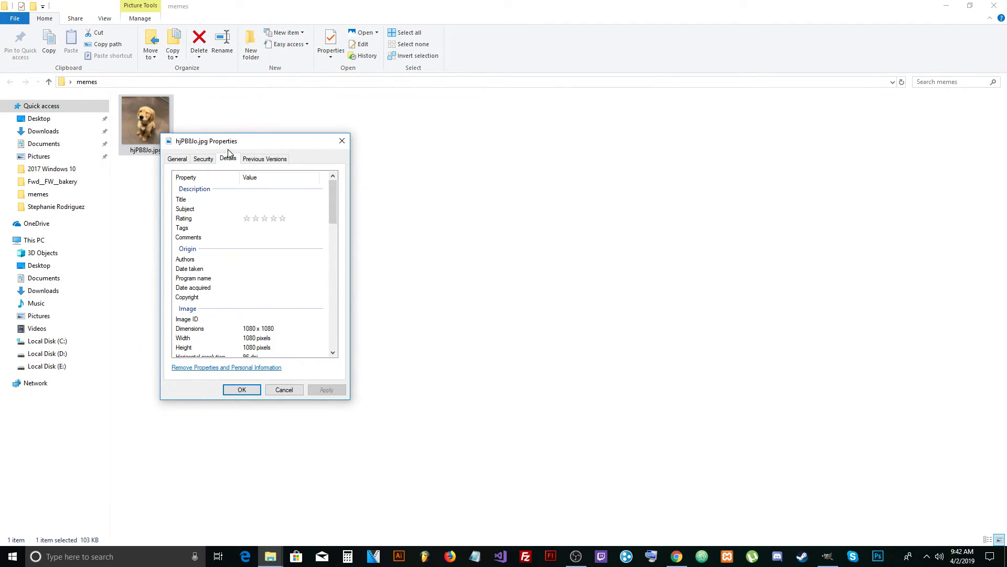
drag(238, 143, 329, 139)
drag(424, 208, 441, 229)
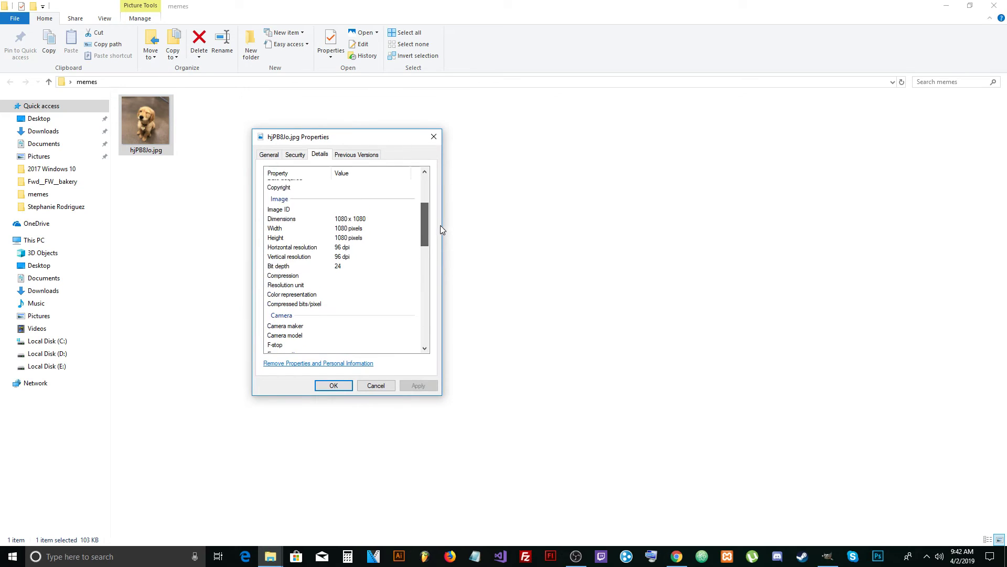
click(342, 222)
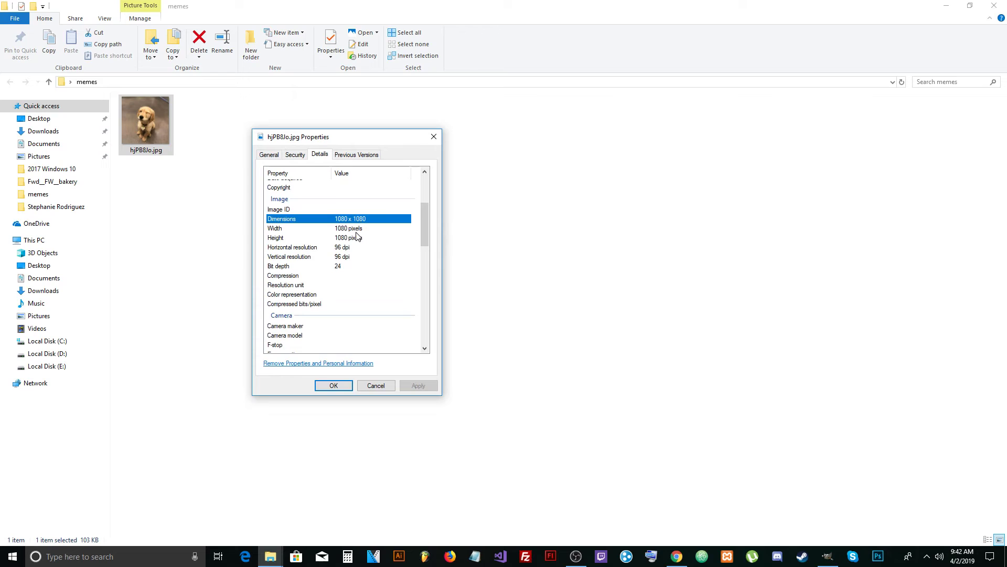
click(352, 230)
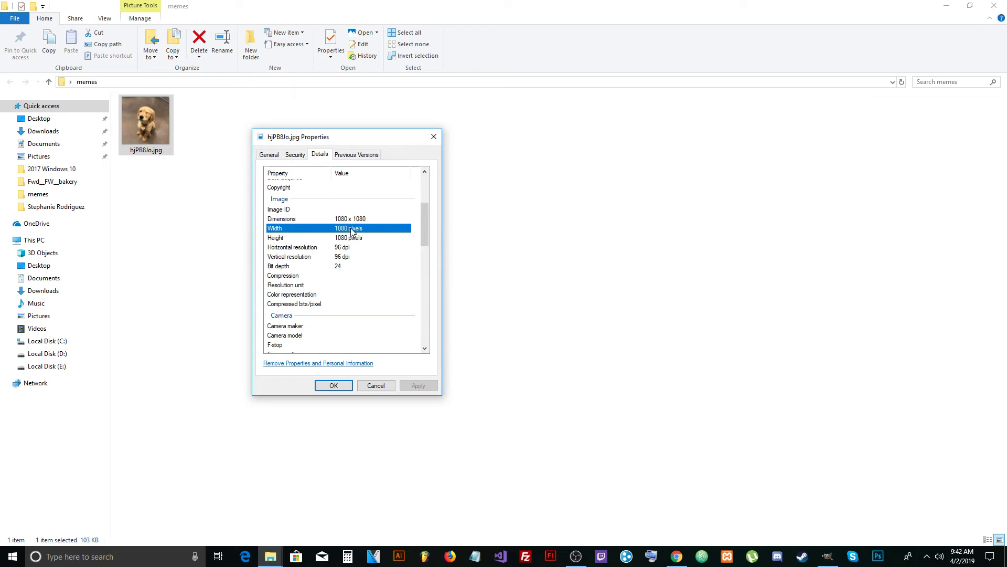
click(434, 136)
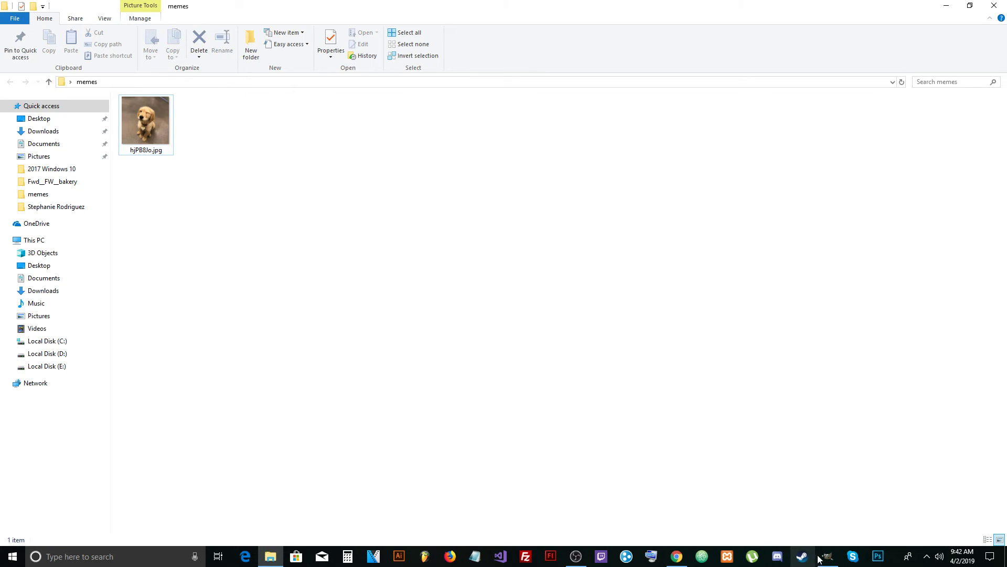
Step: Switch to GIMP and create a new image 1080 px wide and 1080 px high
click(827, 556)
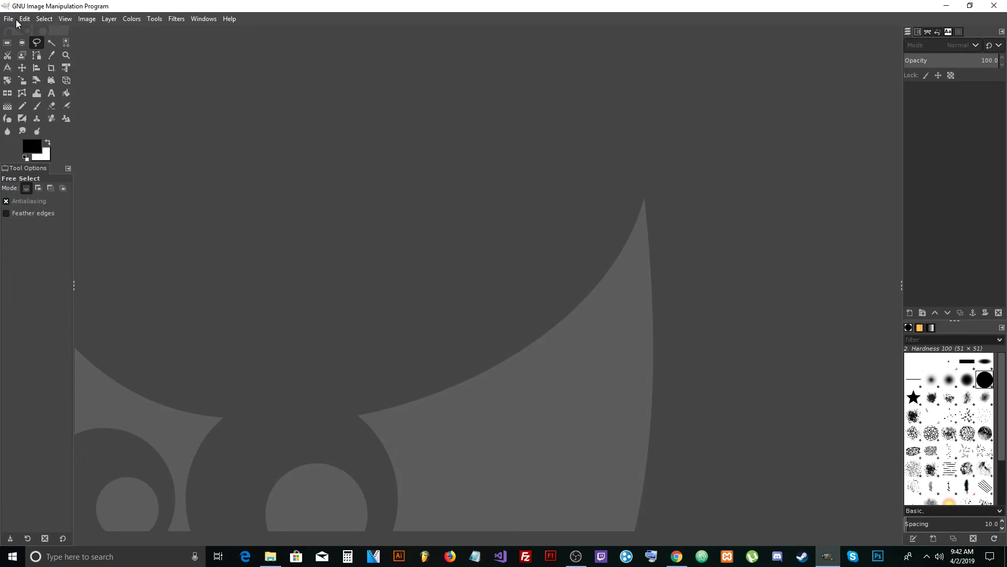
click(10, 21)
click(27, 30)
double_click(455, 176)
text(1080)
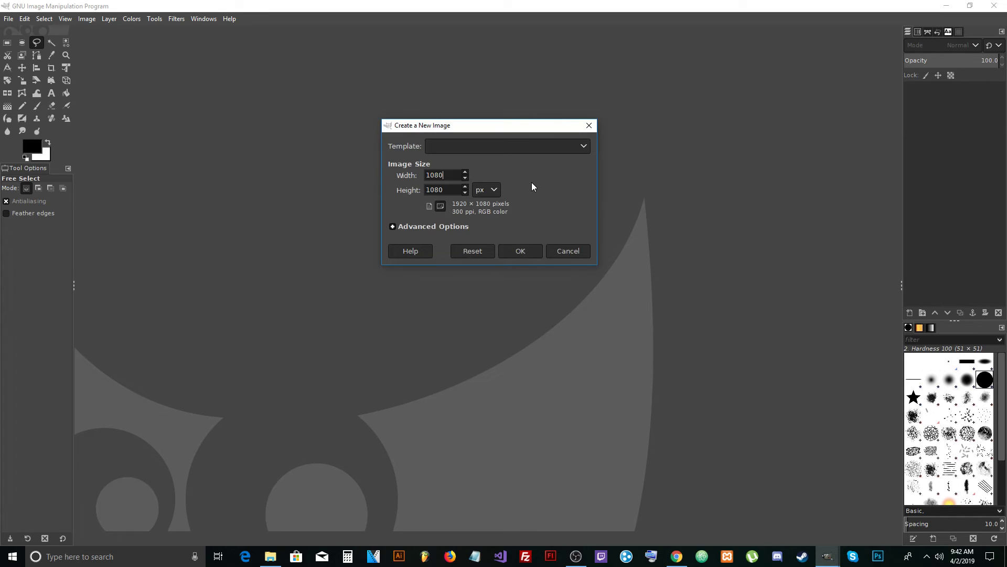
click(525, 251)
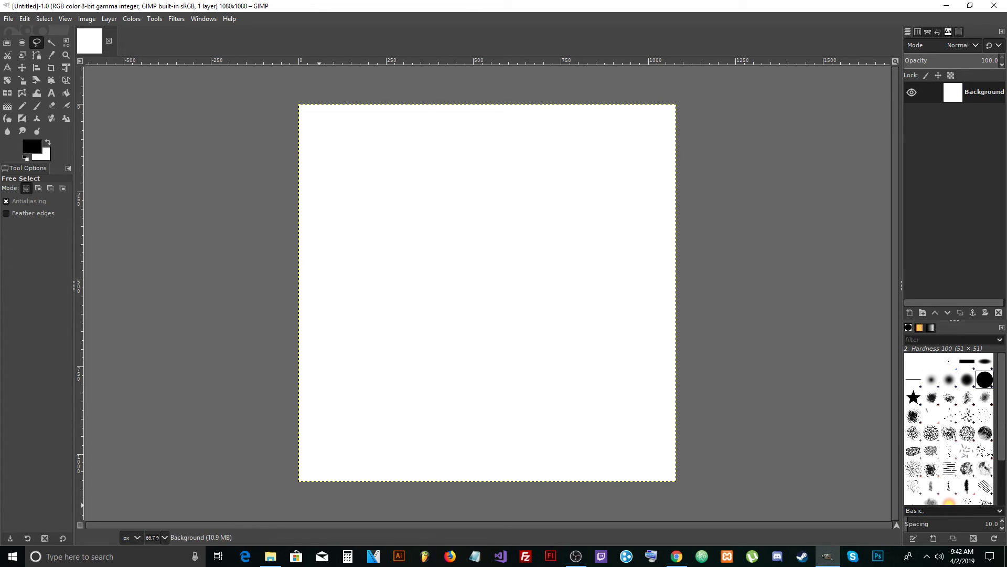
Step: Arrange the GIMP and memes folder windows side by side and add hjPB8Jo.jpg to the canvas as a new layer
drag(654, 8, 556, 137)
drag(315, 6, 1, 196)
click(652, 152)
click(146, 126)
click(704, 220)
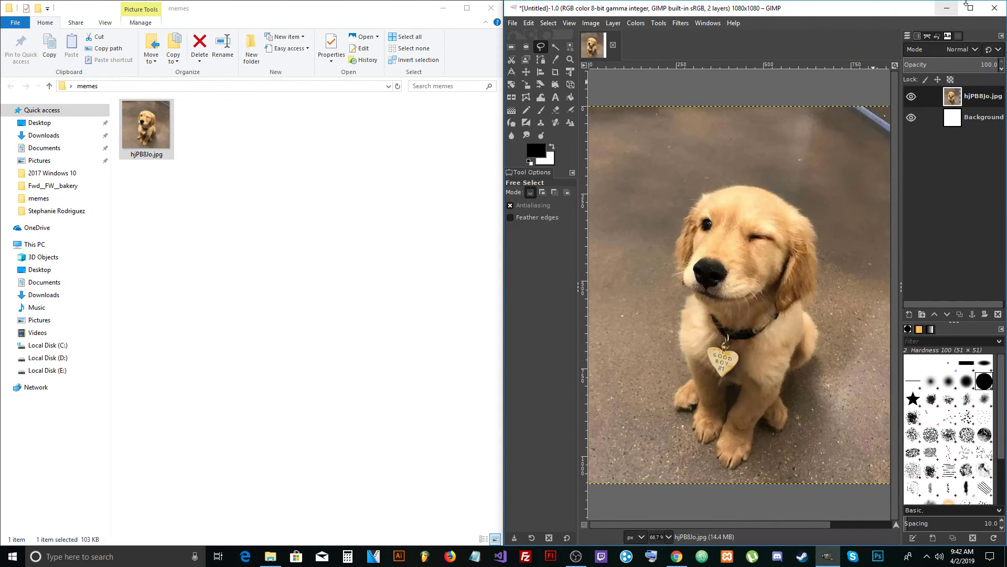
Step: Maximize the GIMP window and center the hjPB8Jo.jpg layer horizontally relative to the image with the Align tool
click(971, 8)
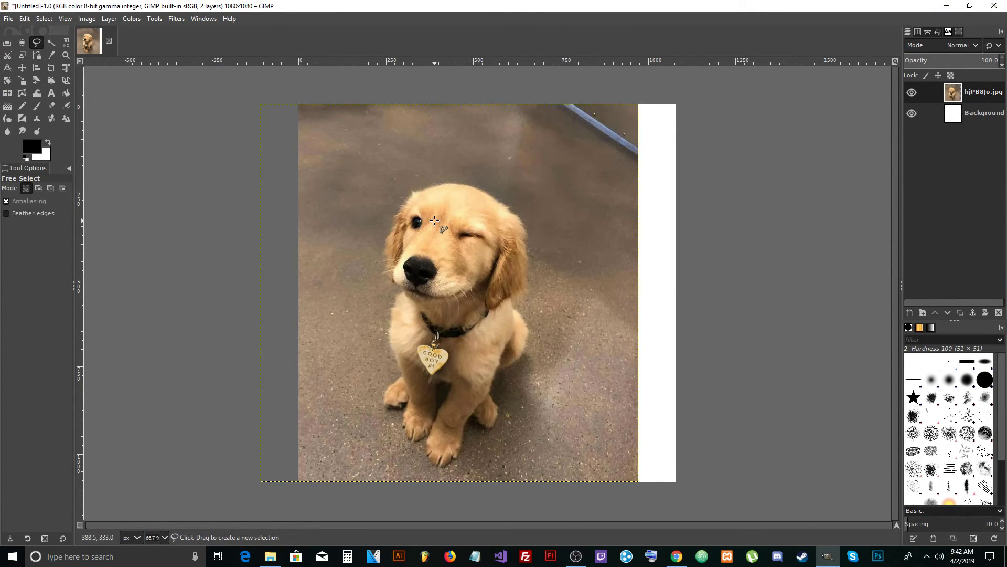
click(36, 70)
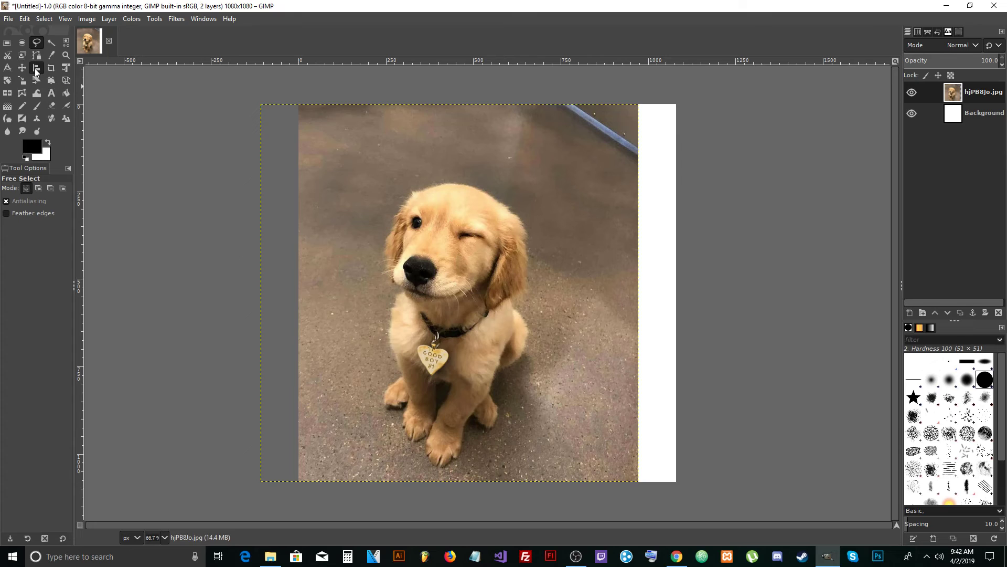
click(378, 219)
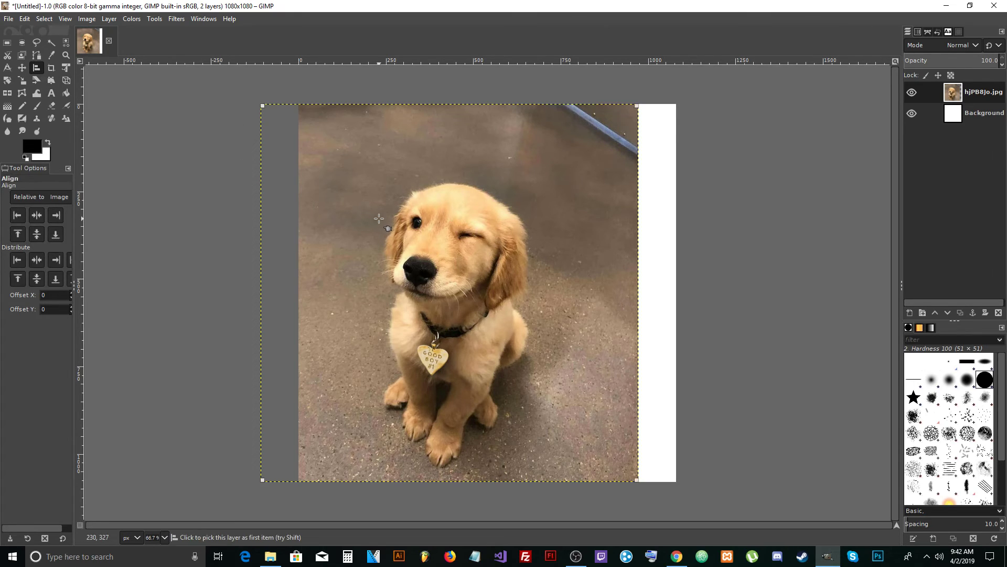
click(37, 216)
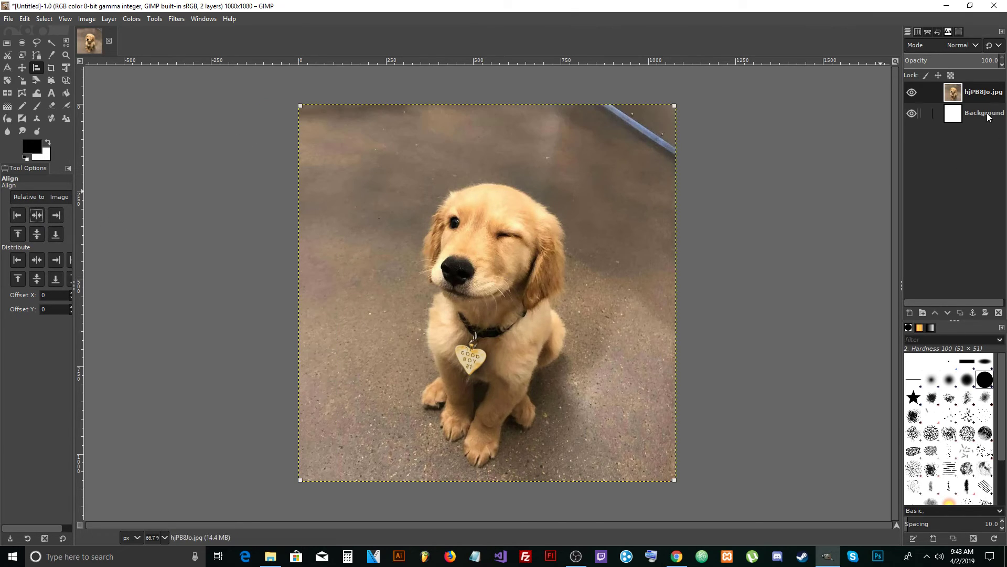
Step: Make the Background layer active, look through the Move, Scale and Text tool options, and widen the toolbox area
click(964, 115)
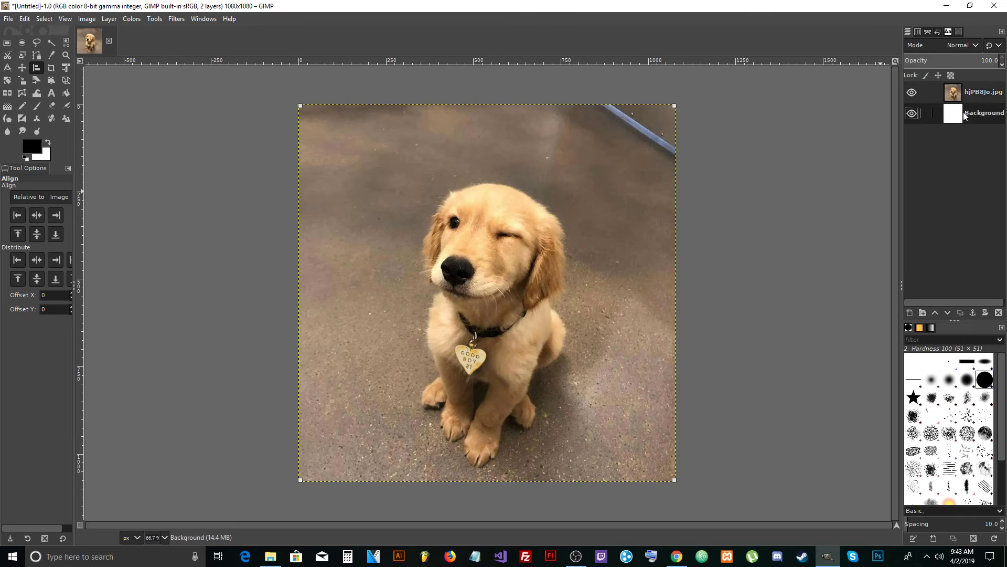
click(25, 70)
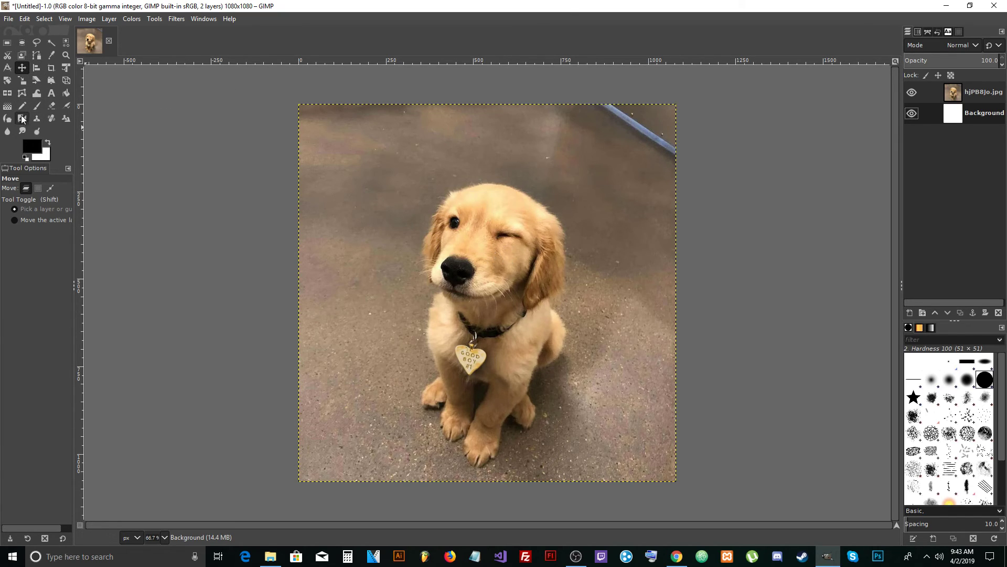
click(22, 82)
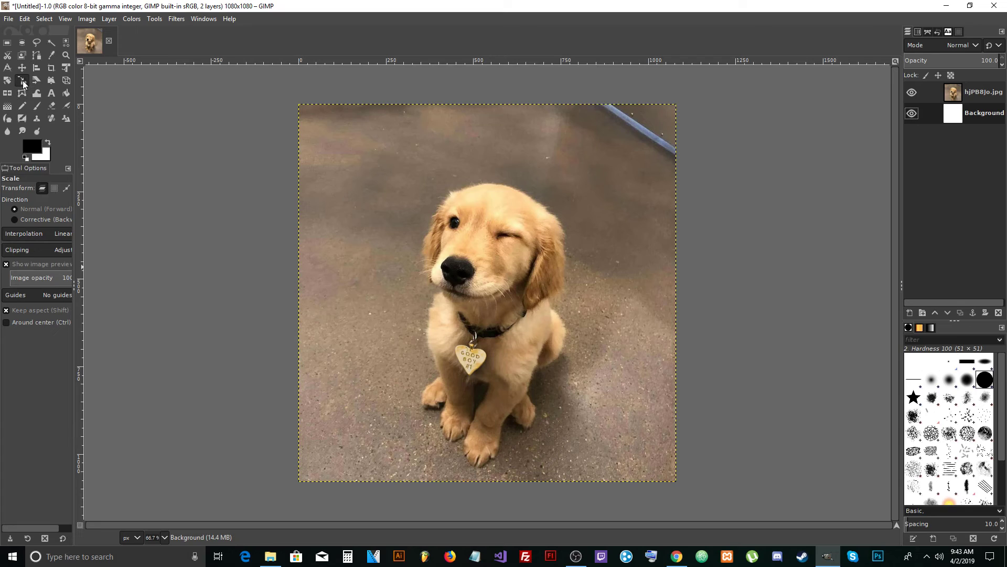
click(51, 94)
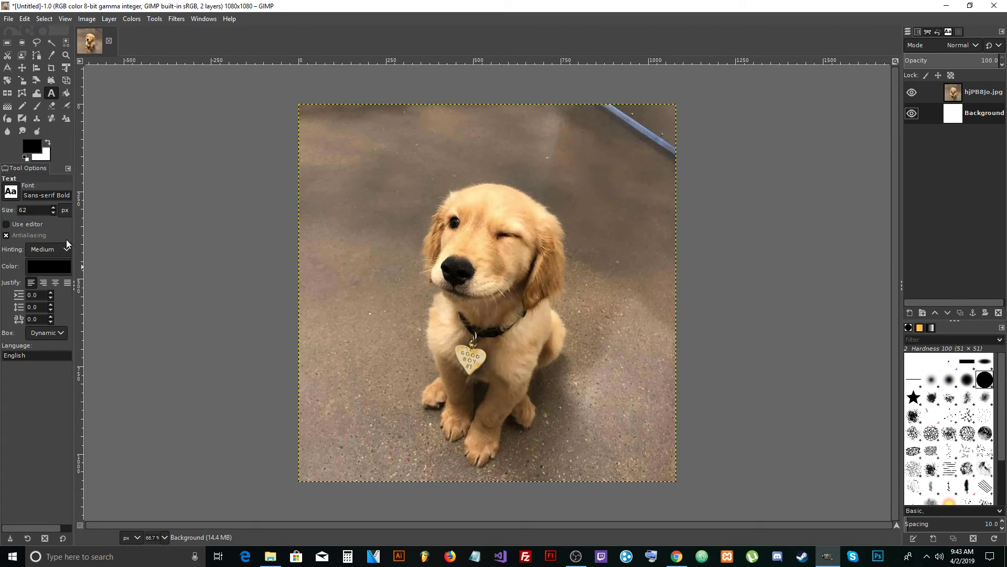
drag(79, 236, 118, 235)
drag(115, 234, 92, 234)
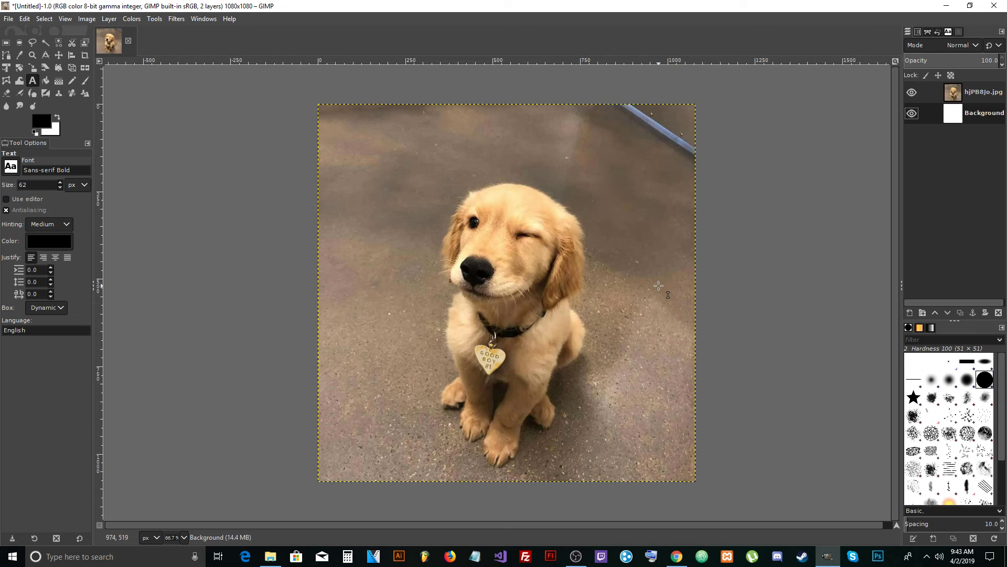
Step: Try zooming and panning around the canvas, and fit the whole image in the window
scroll(584, 254, down, 1)
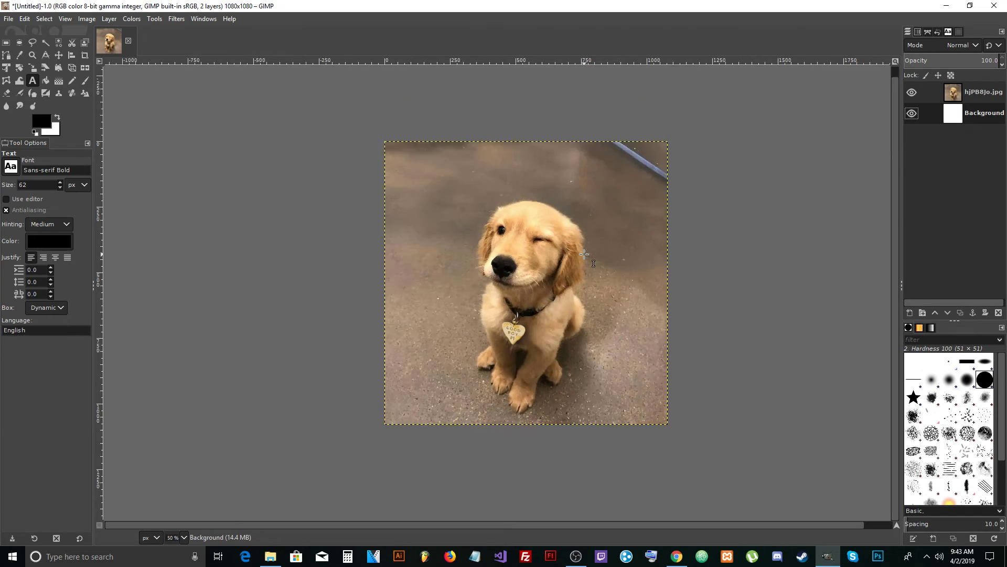
scroll(583, 254, down, 2)
scroll(583, 253, up, 4)
scroll(584, 254, down, 2)
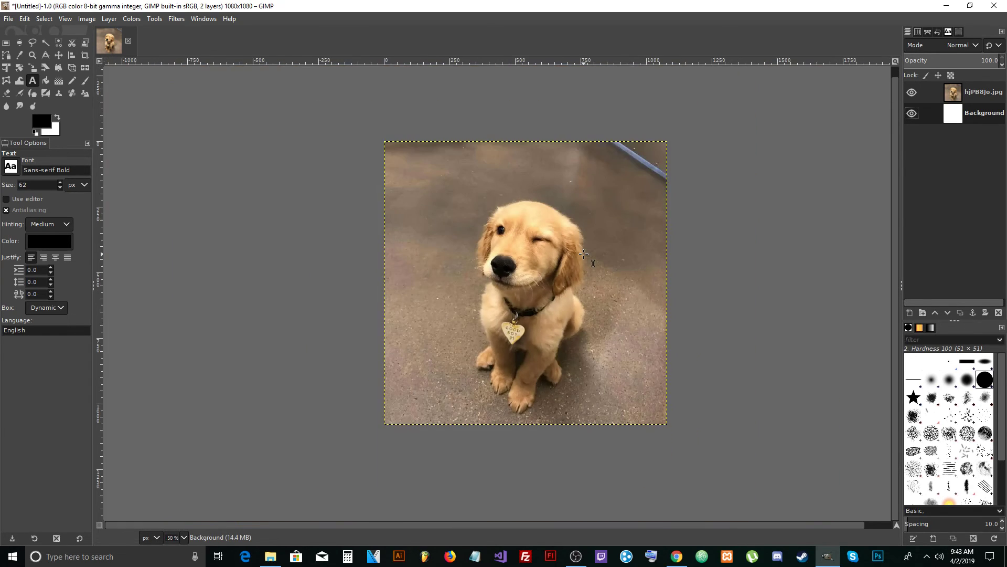
scroll(584, 254, up, 1)
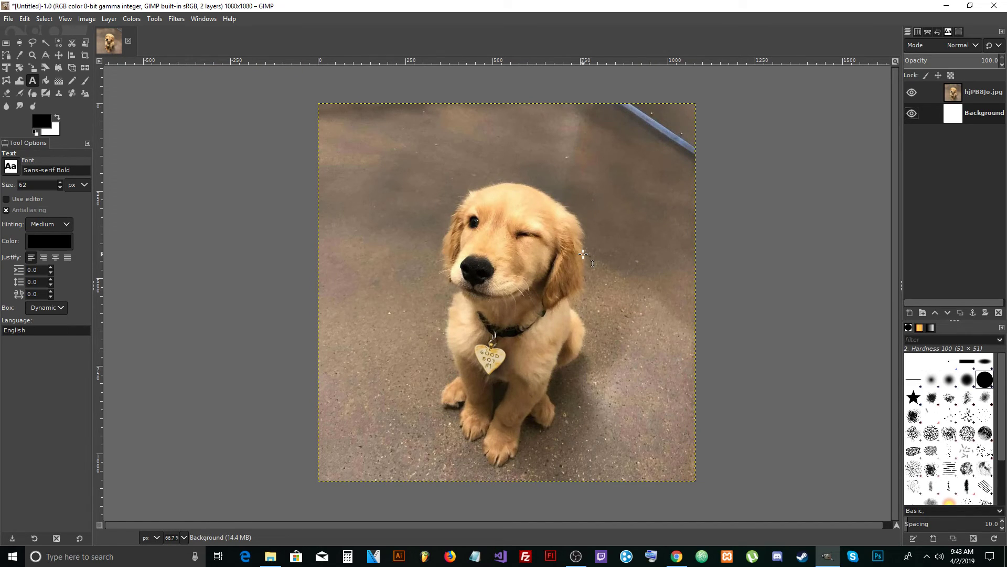
drag(578, 247, 309, 275)
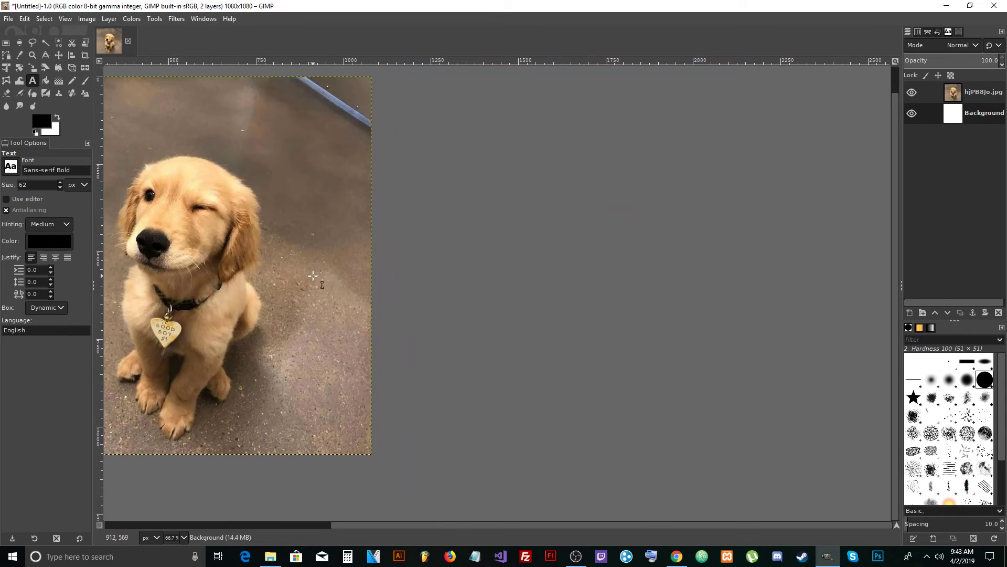
drag(393, 278, 329, 284)
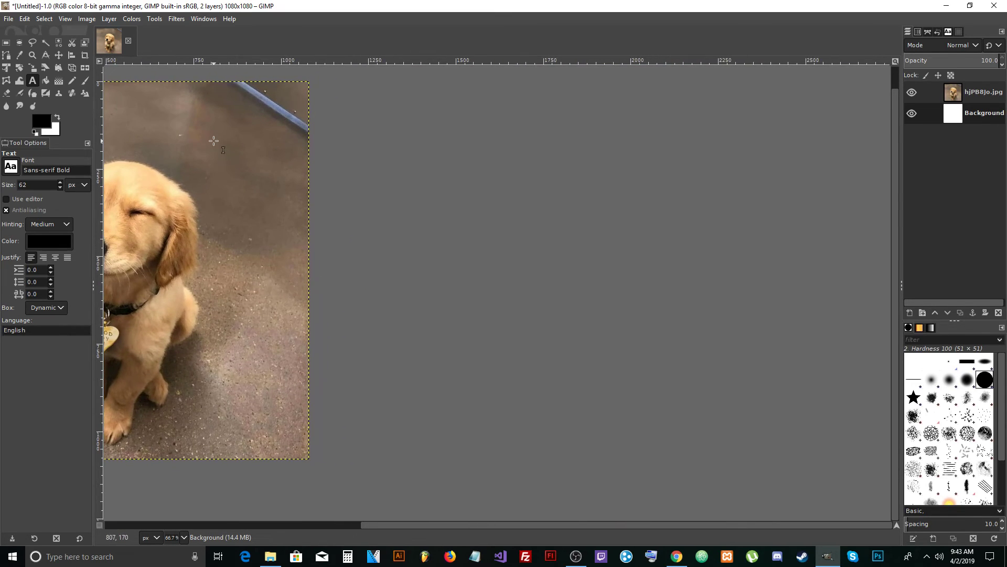
click(66, 19)
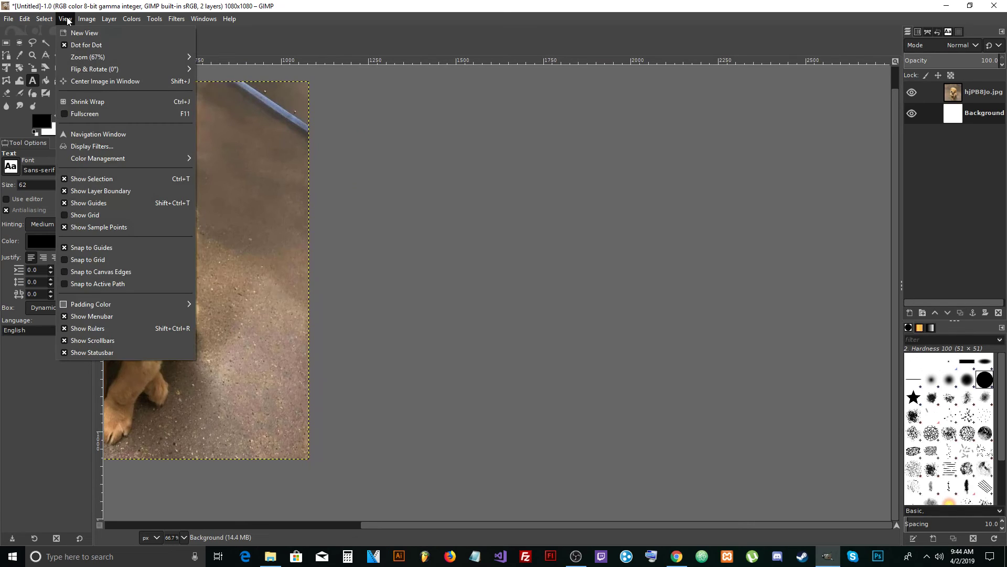
mouse_move(173, 57)
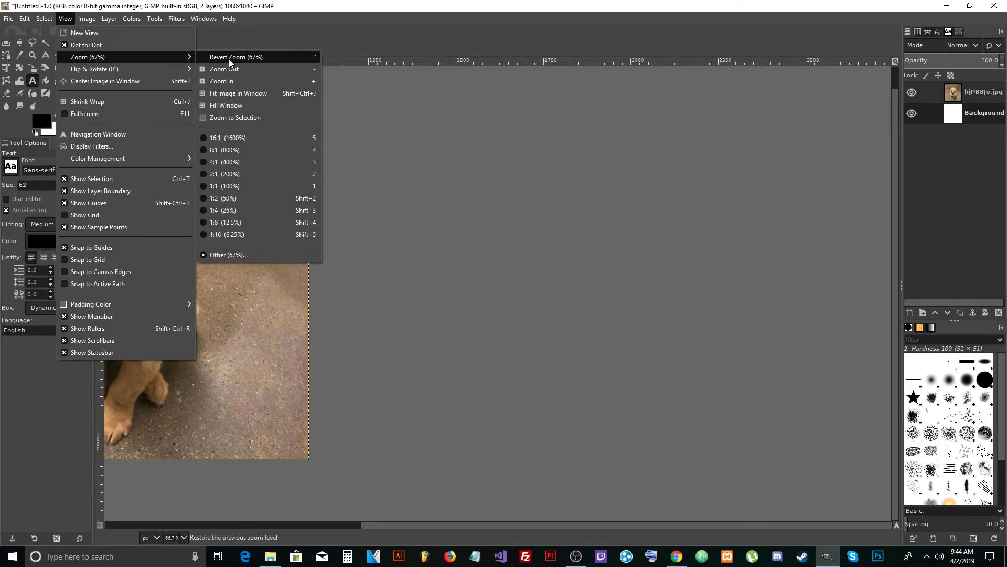
click(252, 93)
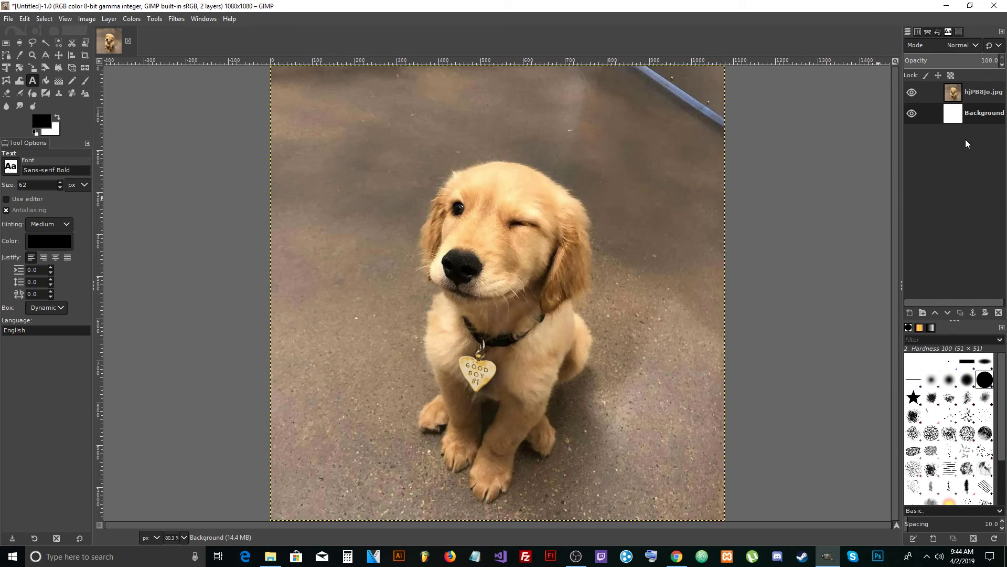
Step: Make the hjPB8Jo.jpg layer active, and hide and show it again to compare it with the background
click(929, 93)
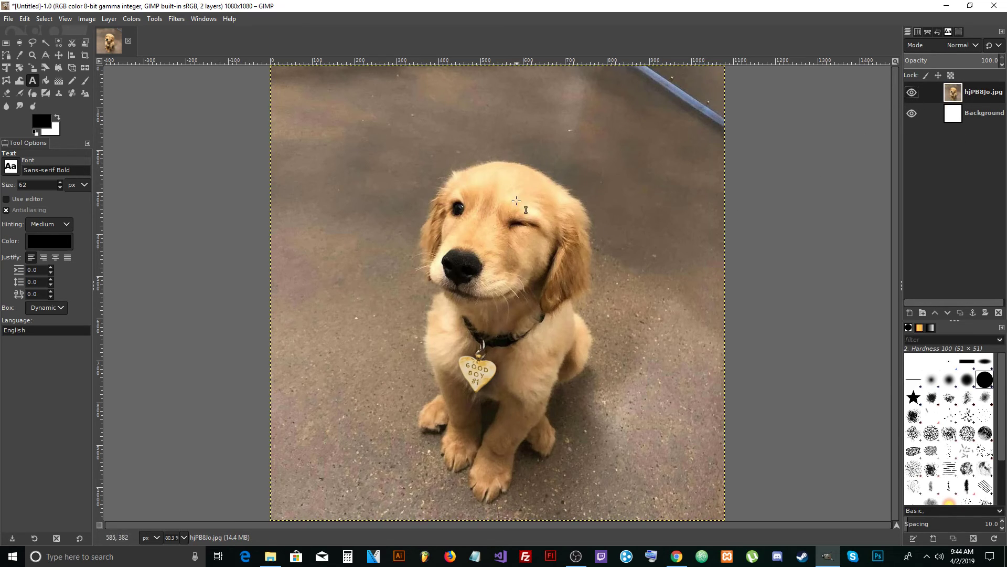
click(912, 94)
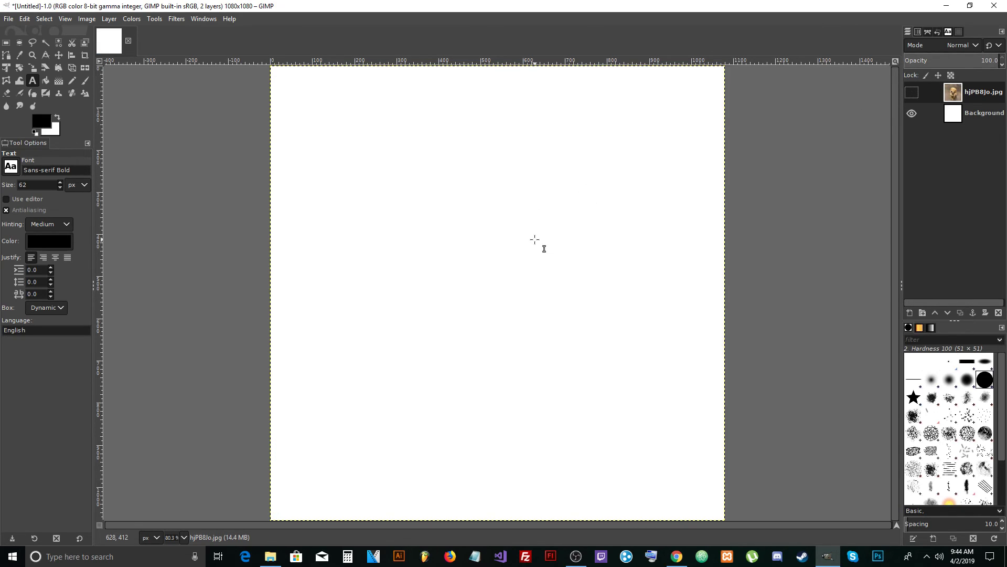
click(912, 92)
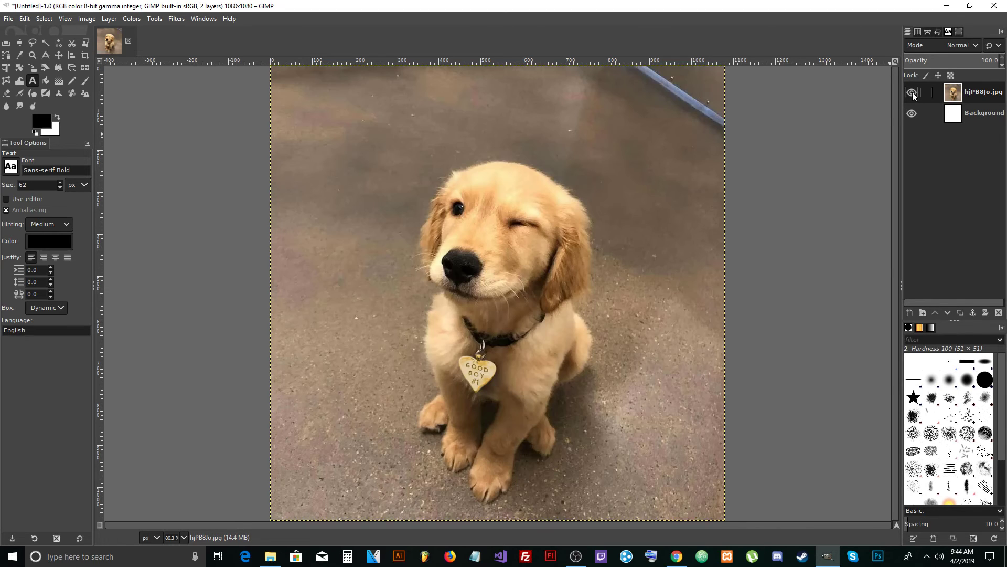
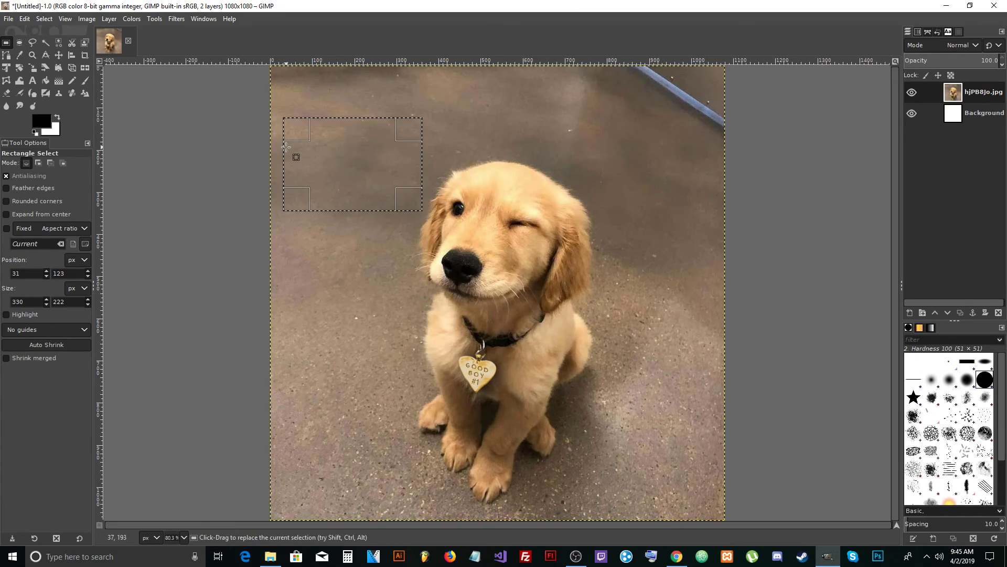
Step: Clear the rectangular selection beside the puppy's head on the hjPB8Jo.jpg layer and remove the selection
click(25, 20)
click(61, 94)
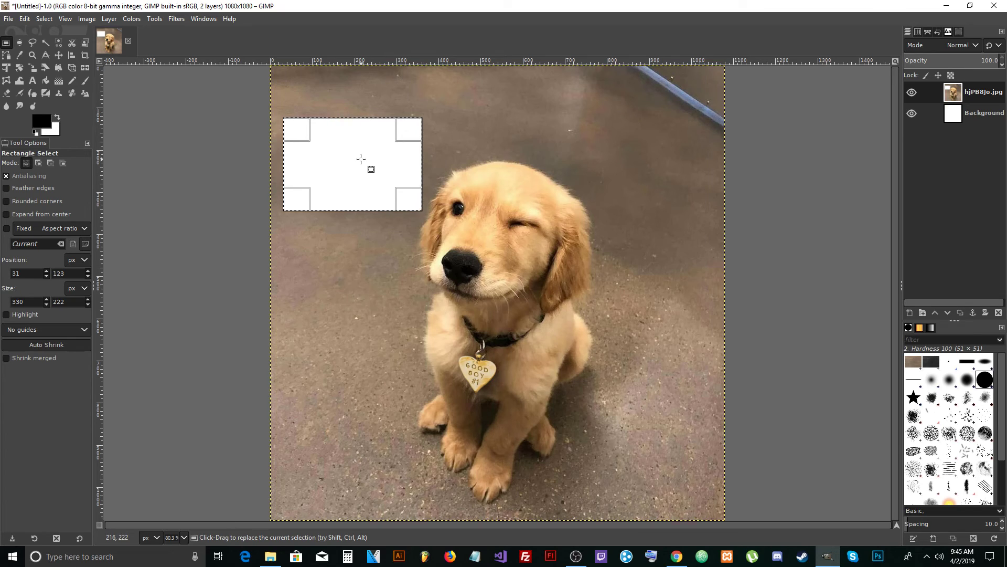
click(44, 19)
click(47, 49)
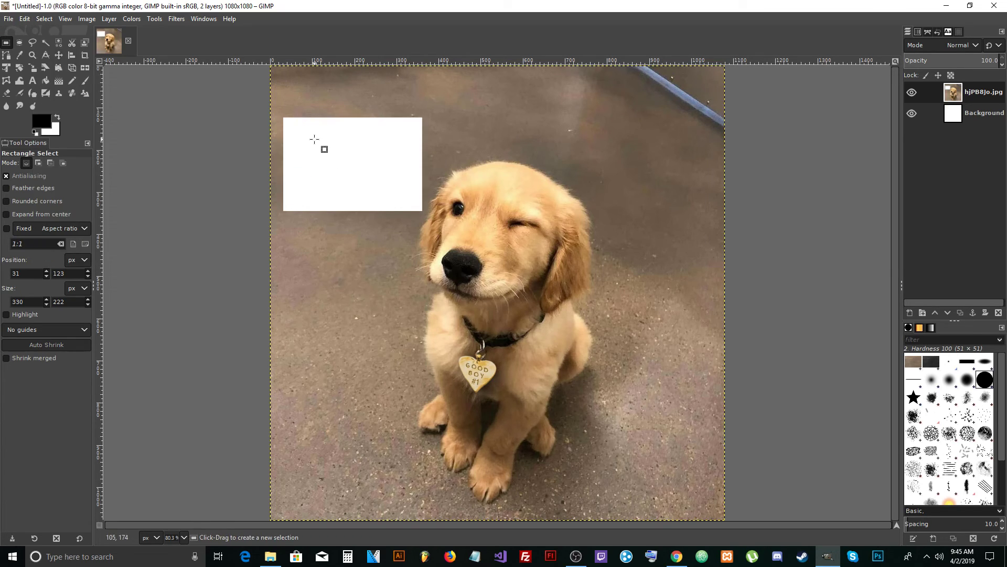
Step: Paint a black blob on the Background layer with the 51 px Paintbrush, and briefly hide the hjPB8Jo.jpg layer to check it
click(84, 81)
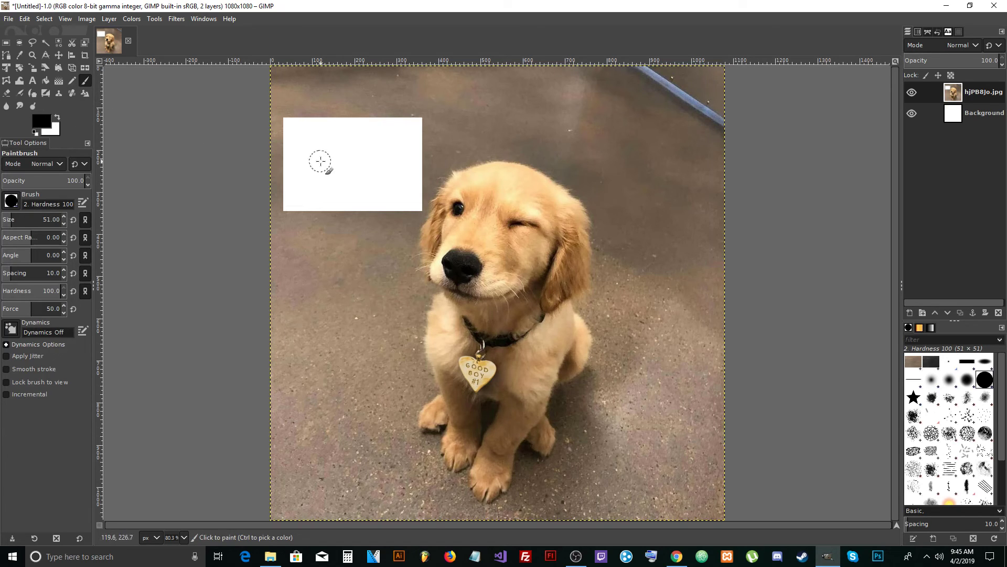
click(959, 118)
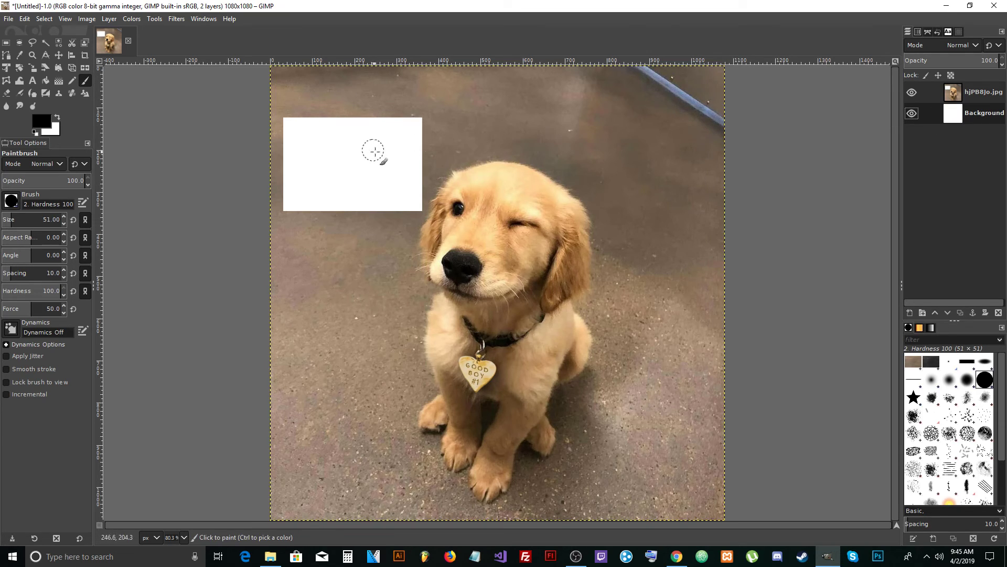
click(366, 166)
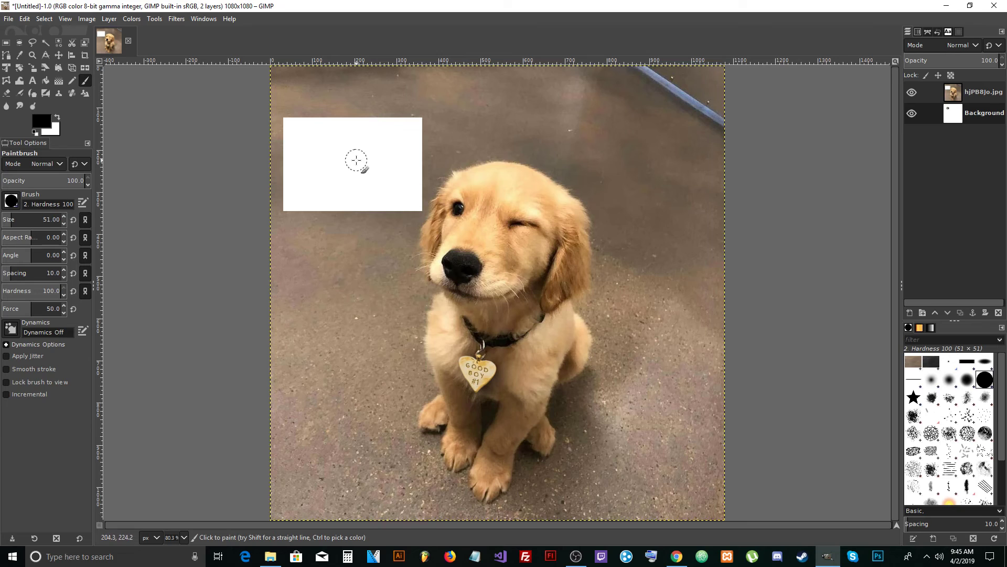
click(913, 93)
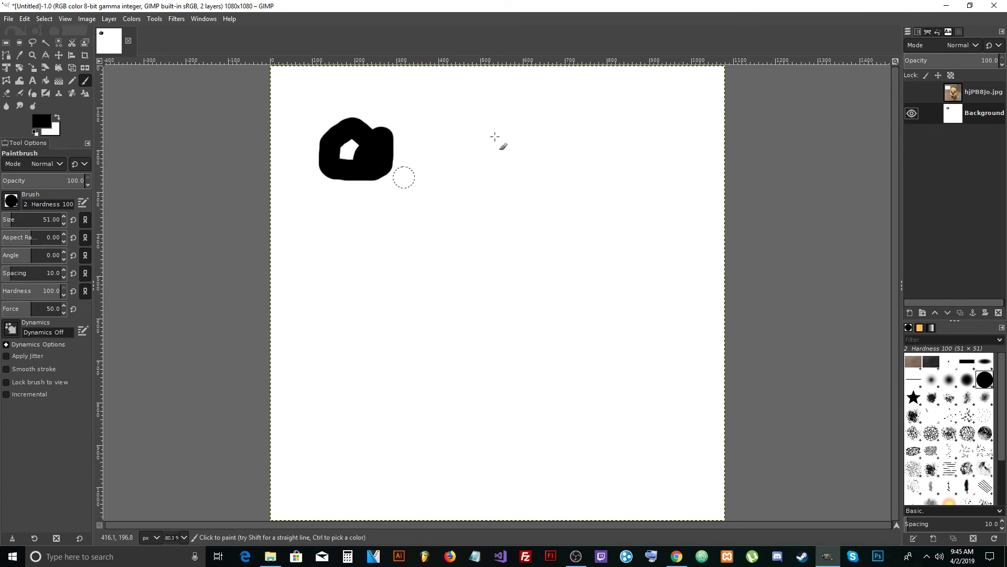
click(912, 93)
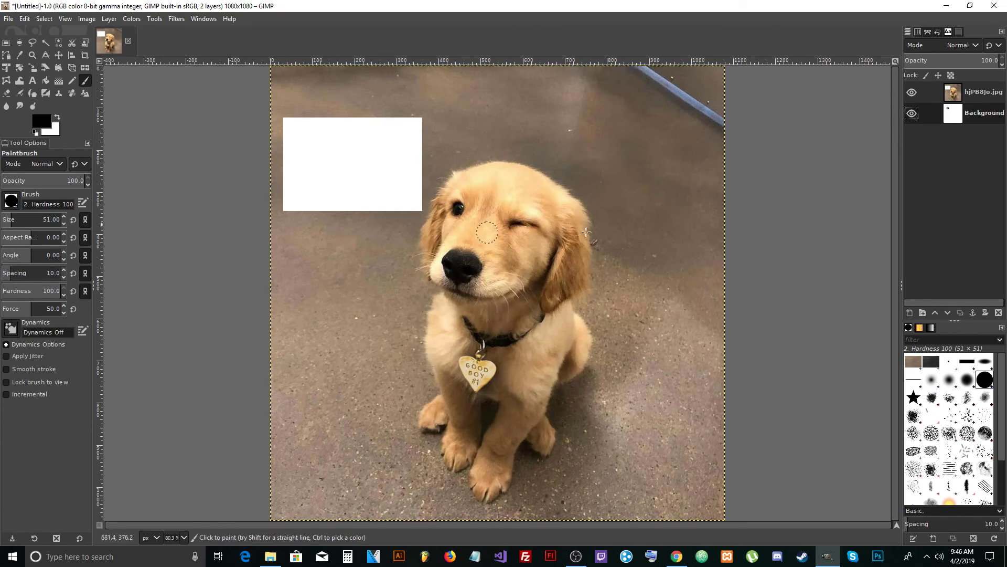
Step: Add an alpha channel to the hjPB8Jo.jpg layer
click(956, 96)
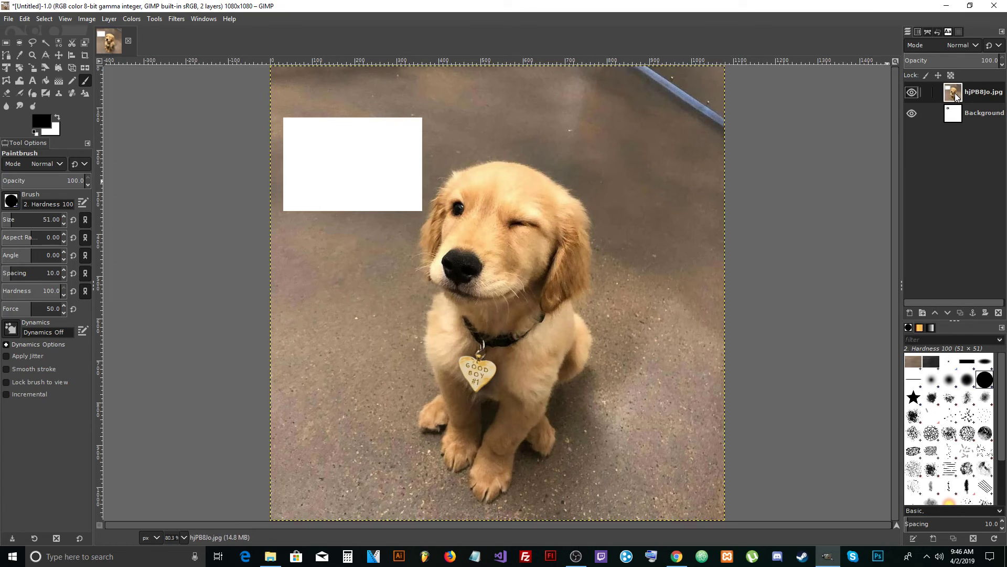
right_click(956, 96)
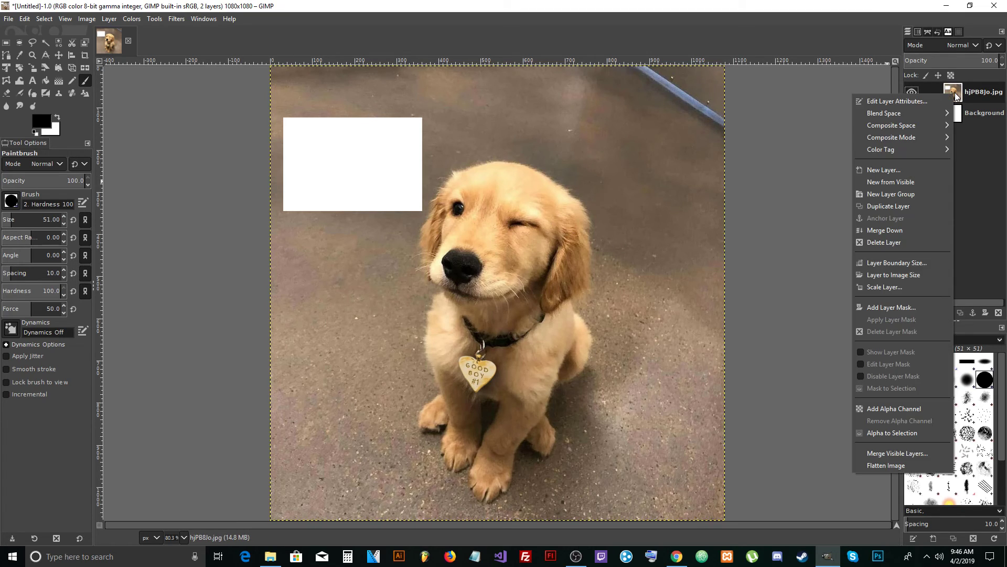
click(895, 408)
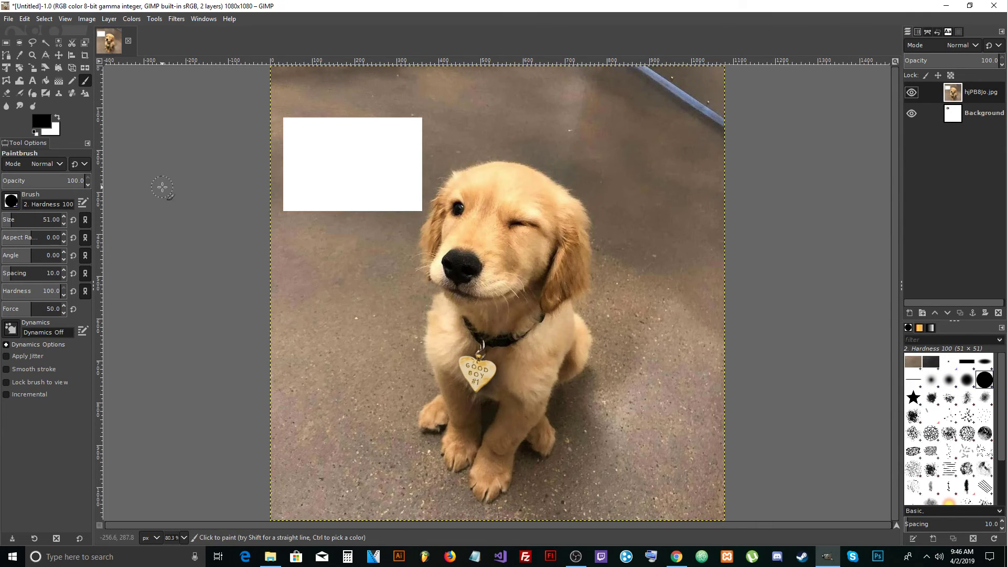
Step: Delete a rectangle of about 351 × 248 px around the white area on the hjPB8Jo.jpg layer and remove the selection
click(6, 42)
drag(426, 113, 279, 216)
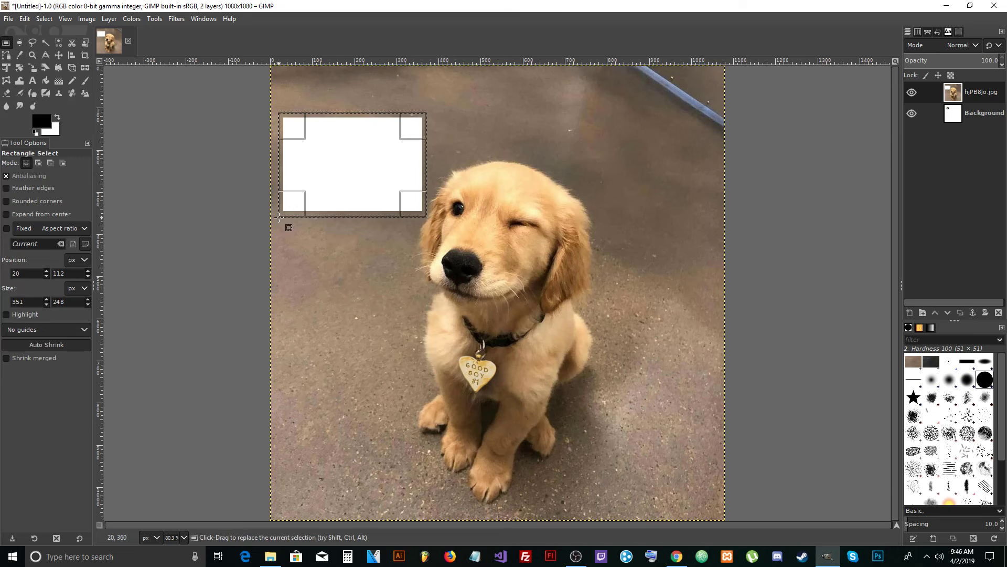
key(Delete)
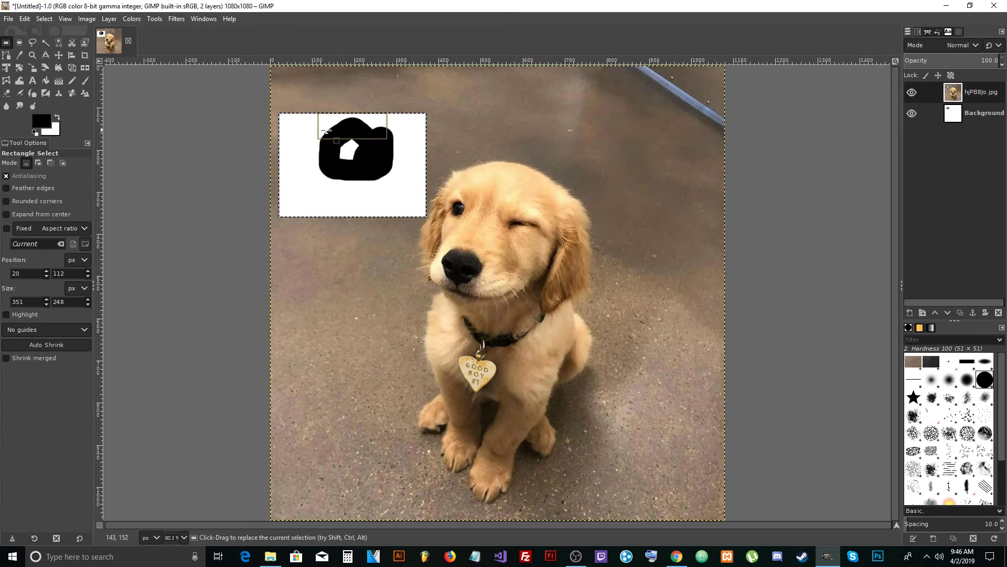
click(44, 18)
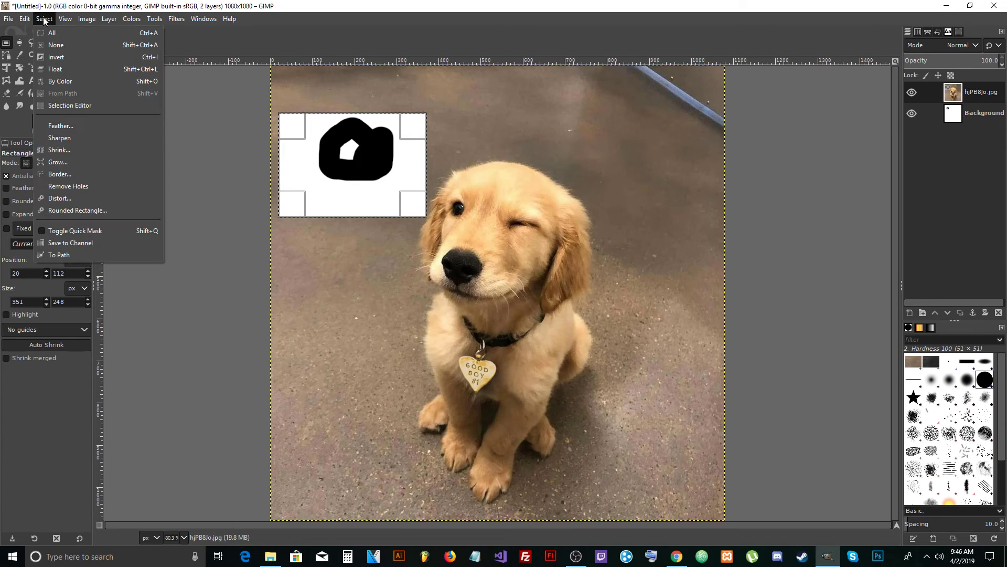
click(51, 51)
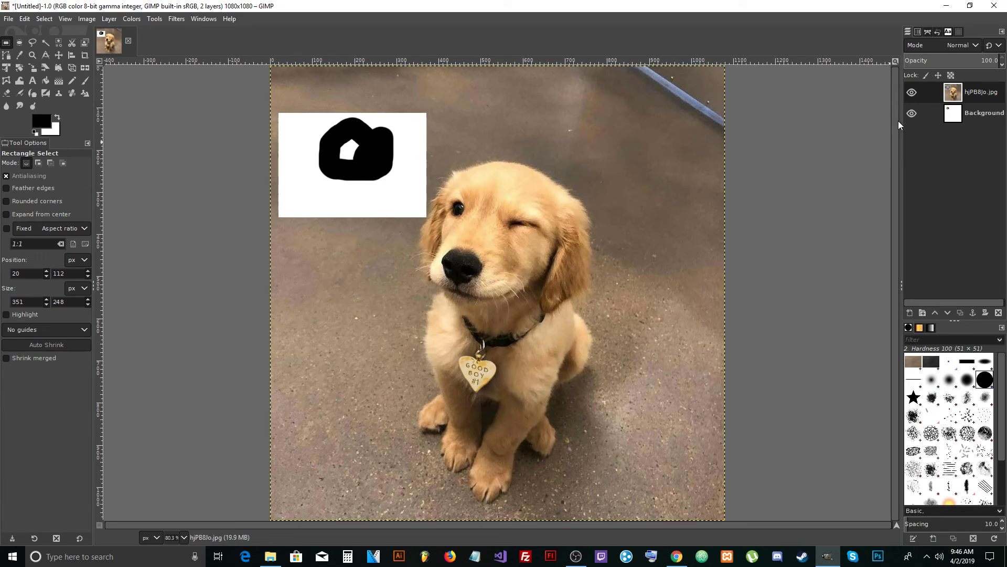
Step: Hide the hjPB8Jo.jpg and Background layers to view the empty transparent canvas, and show both layers again
click(911, 93)
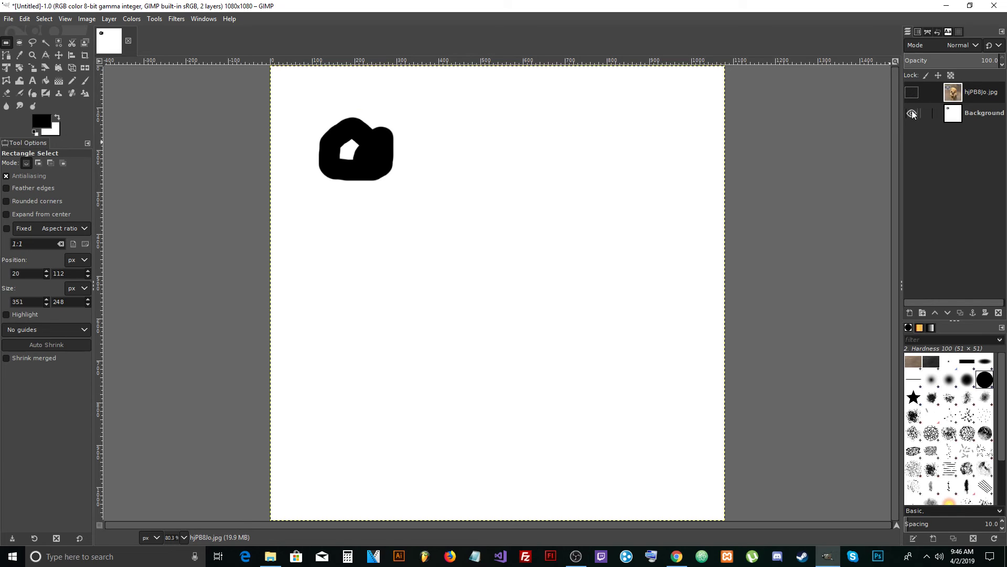
click(912, 114)
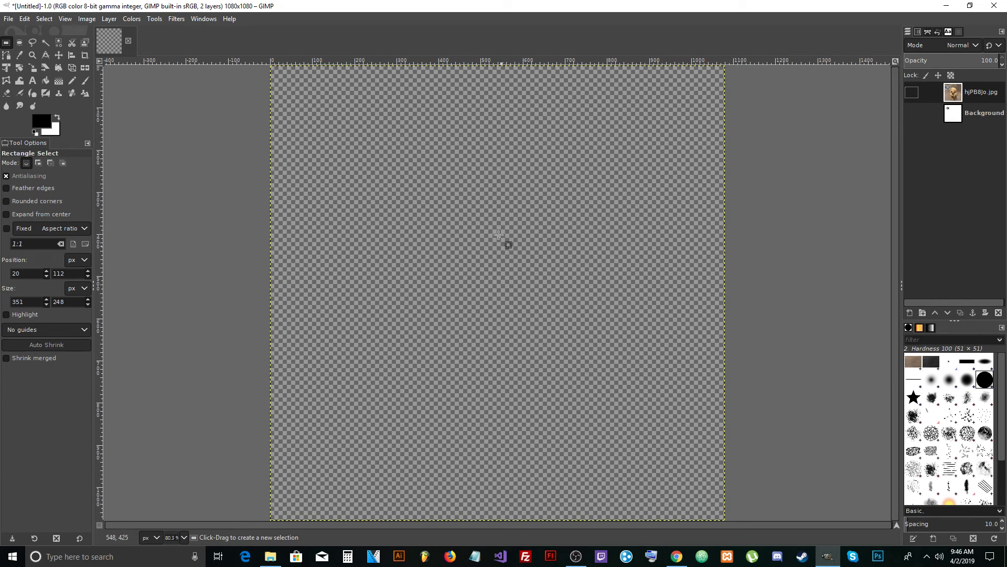
key(space)
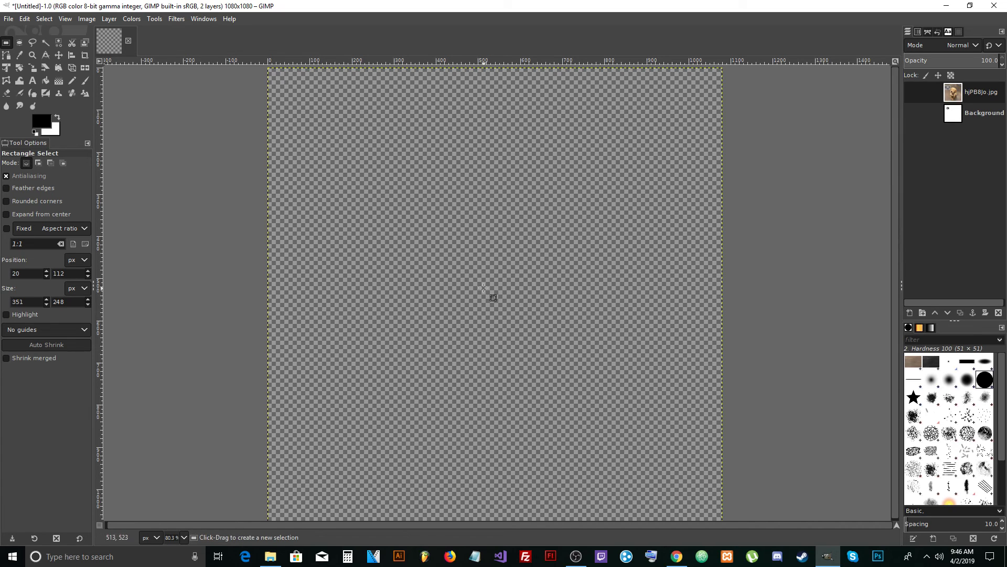
click(911, 113)
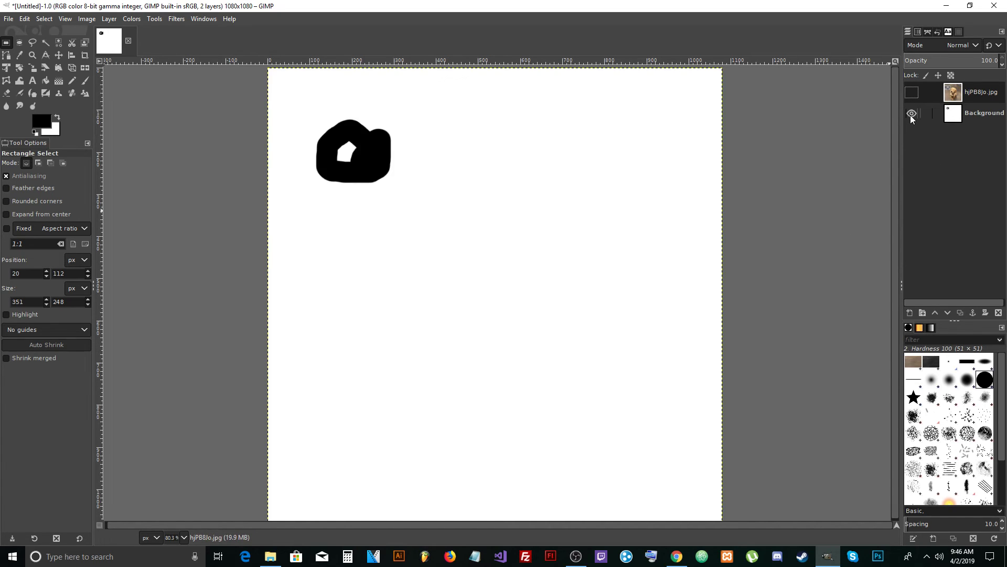
click(907, 92)
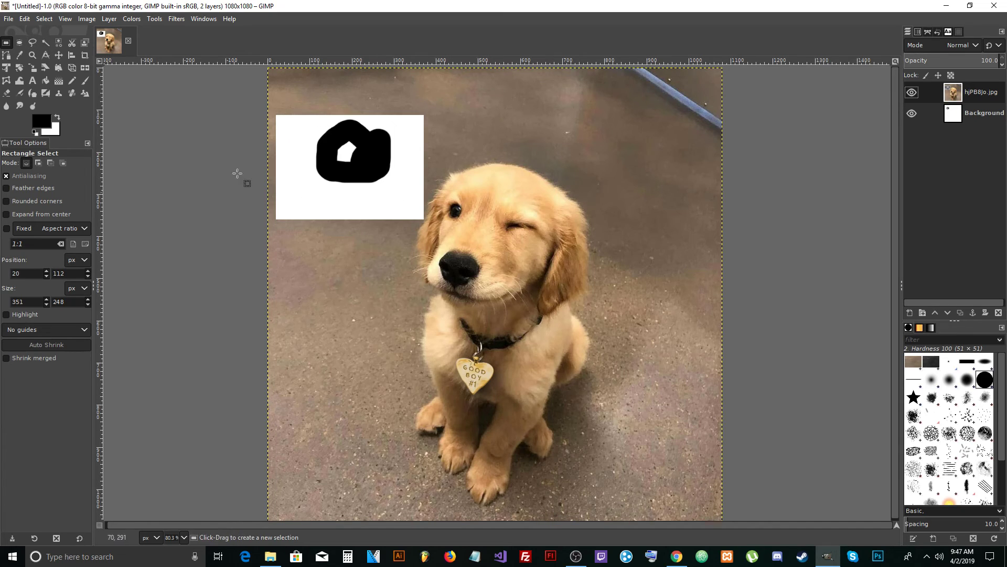
Step: Undo the rectangle deletions, the black blob and the added alpha channel to restore the full puppy picture
click(25, 19)
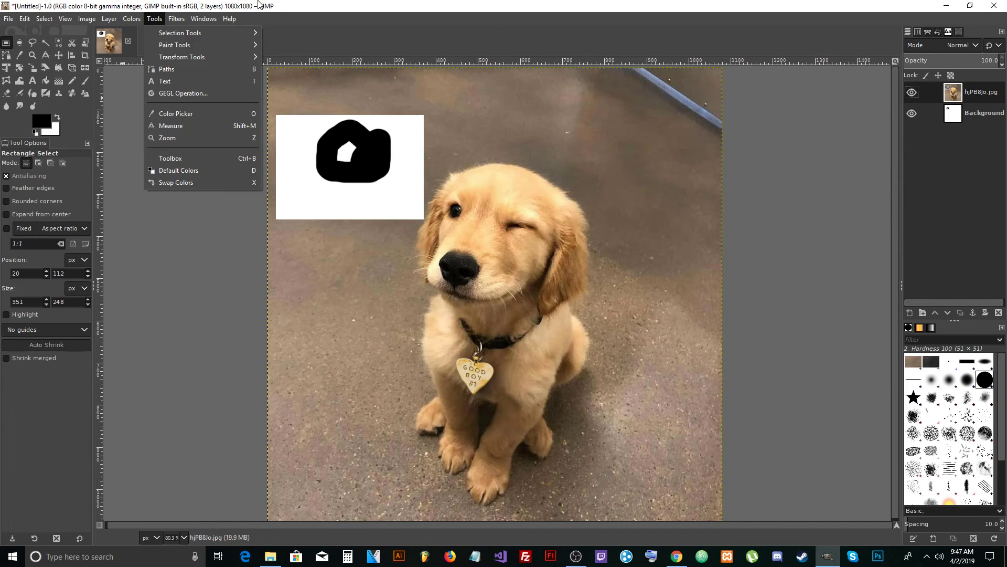
click(411, 203)
key(ctrl+z)
key(ctrl+z)
key(ctrl+z)
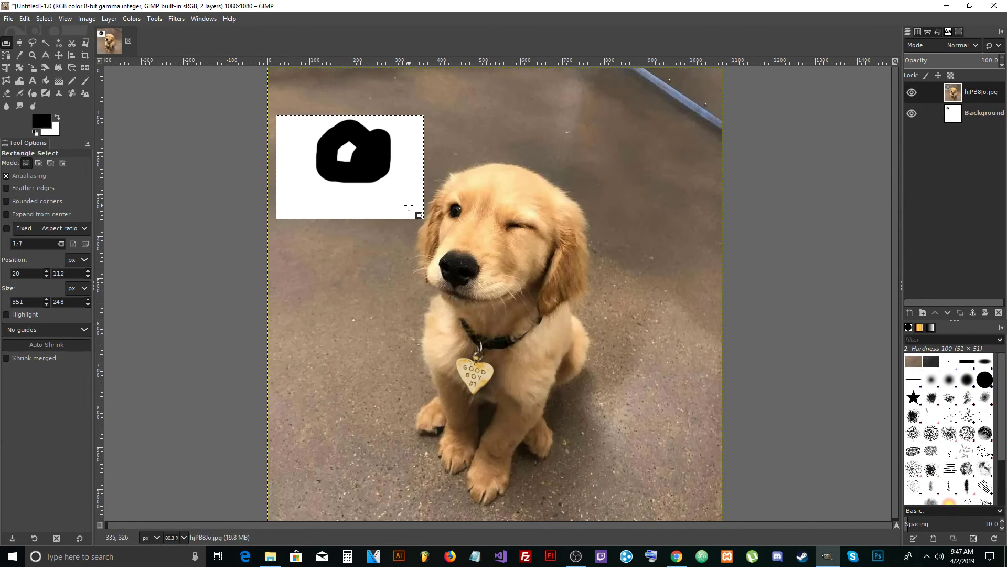
key(ctrl+z)
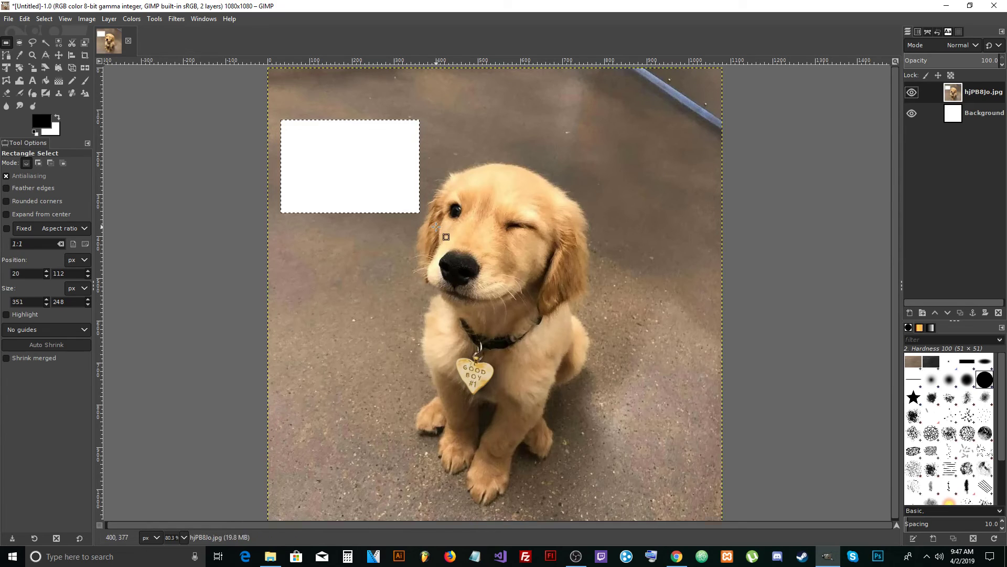
key(ctrl+z)
key(ctrl+z)
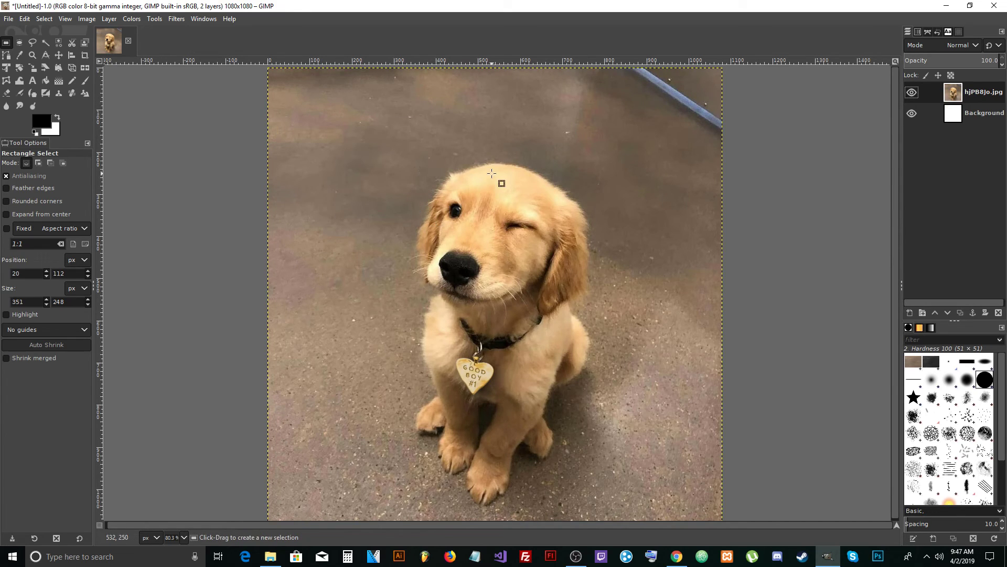
scroll(524, 257, down, 1)
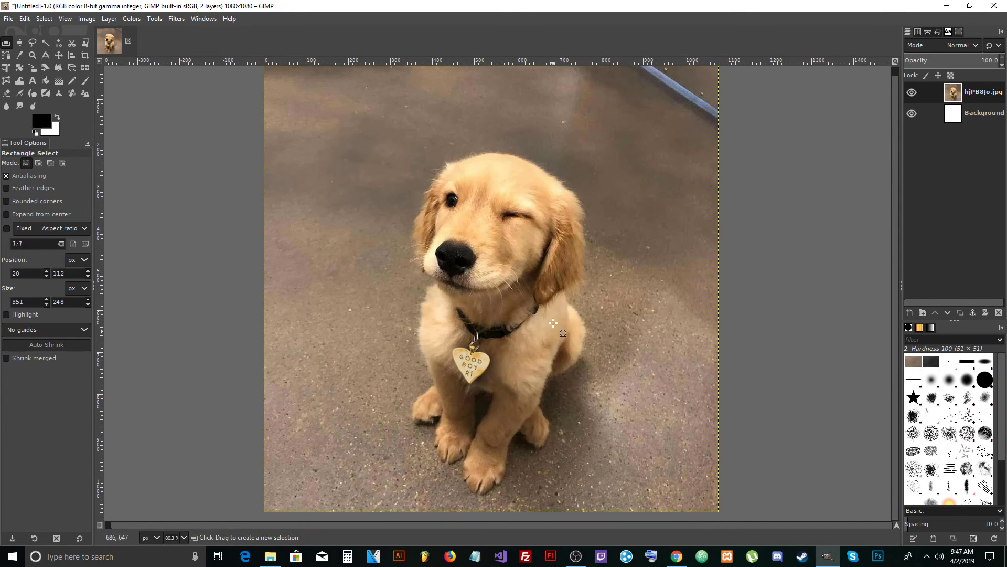
Step: Switch to Chrome, view the reference puppy meme on the Imgur Cute Animal Memes page, and return to GIMP
click(677, 556)
click(337, 7)
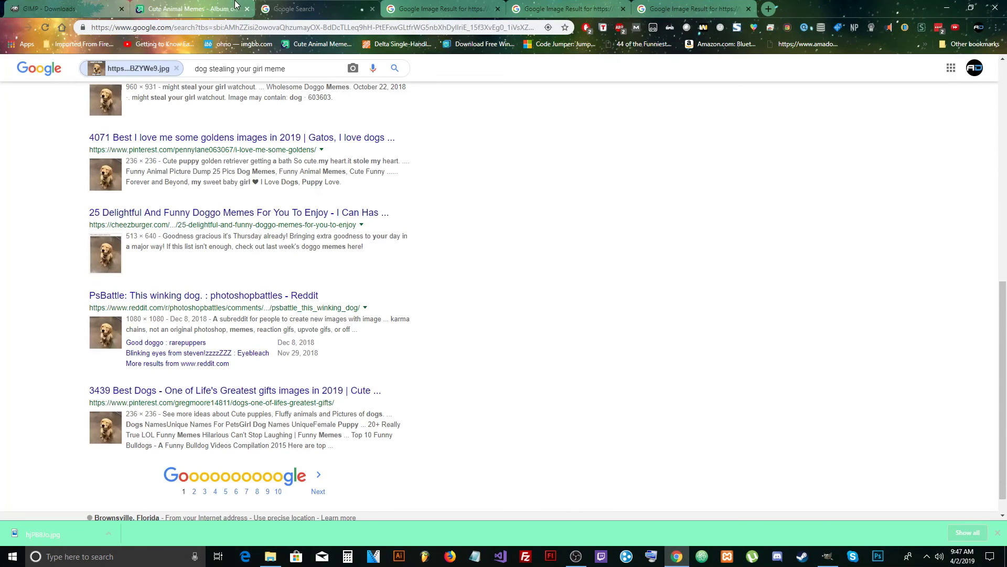
click(215, 9)
scroll(225, 160, down, 1)
scroll(348, 223, up, 1)
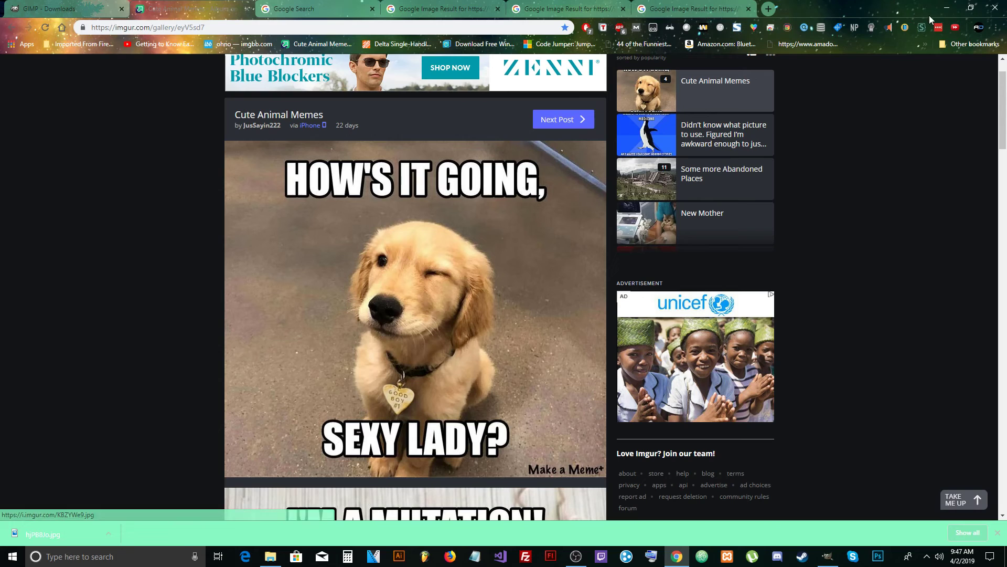
key(alt+Tab)
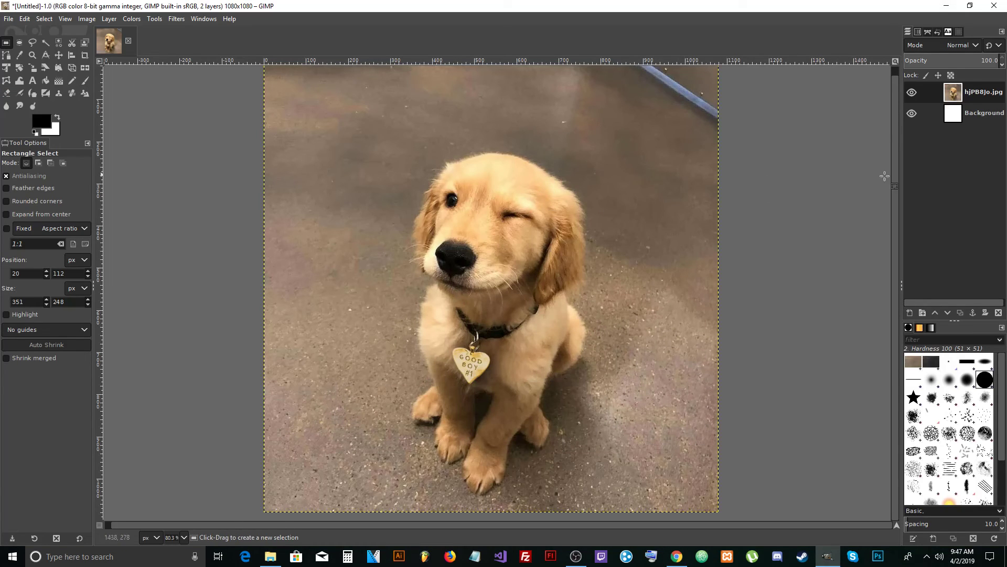
Step: Add the text "HOW'S IT GOING," in a wide text box above the puppy's head, matching the reference meme
click(32, 81)
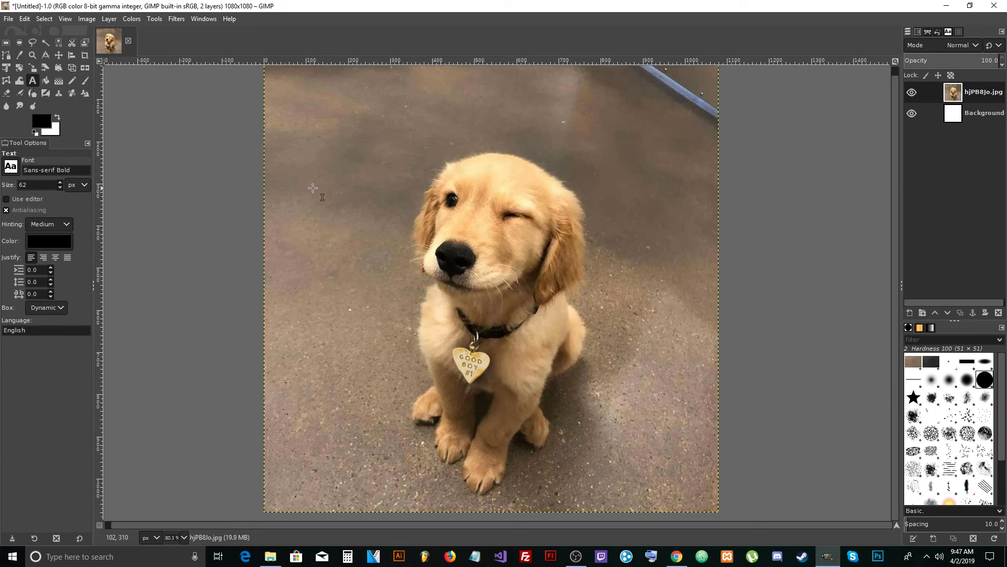
scroll(337, 192, up, 1)
drag(271, 73, 704, 167)
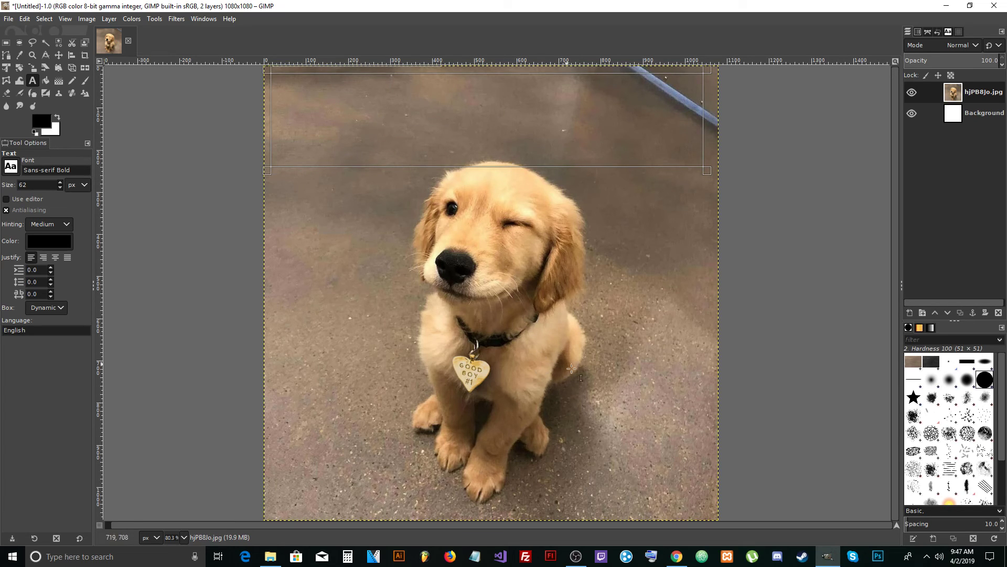
click(681, 561)
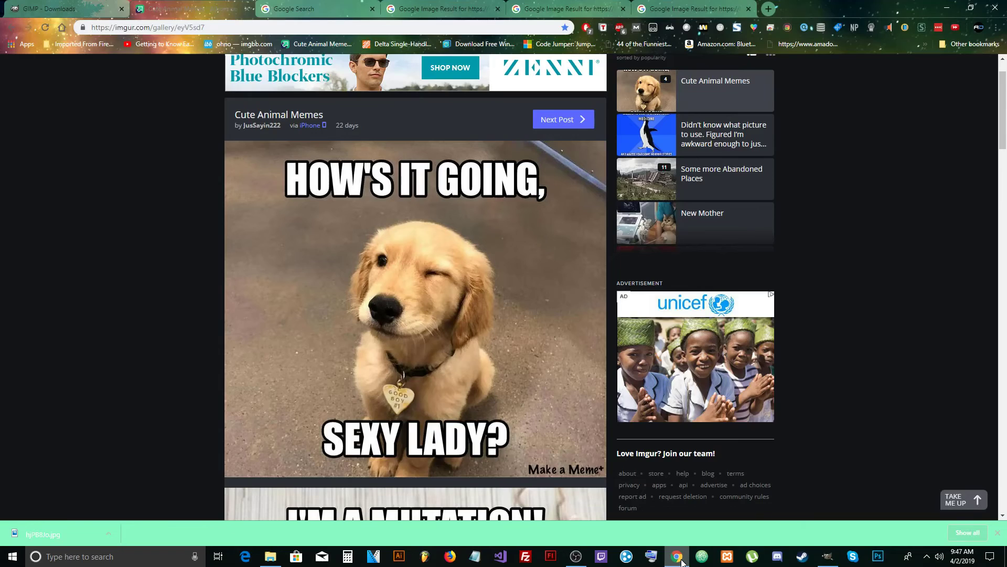
click(681, 560)
text(H)
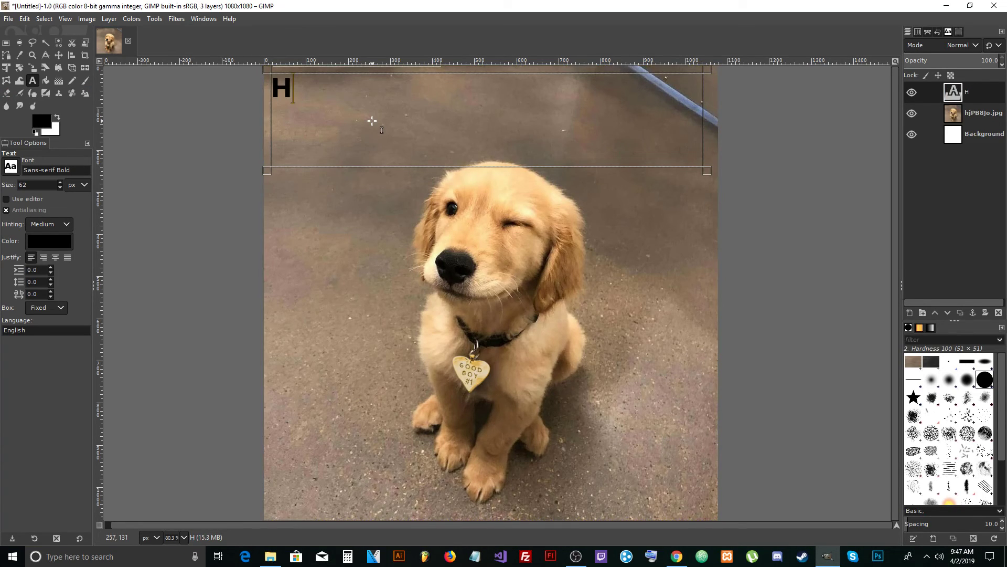
text(OW'S IT GOIN)
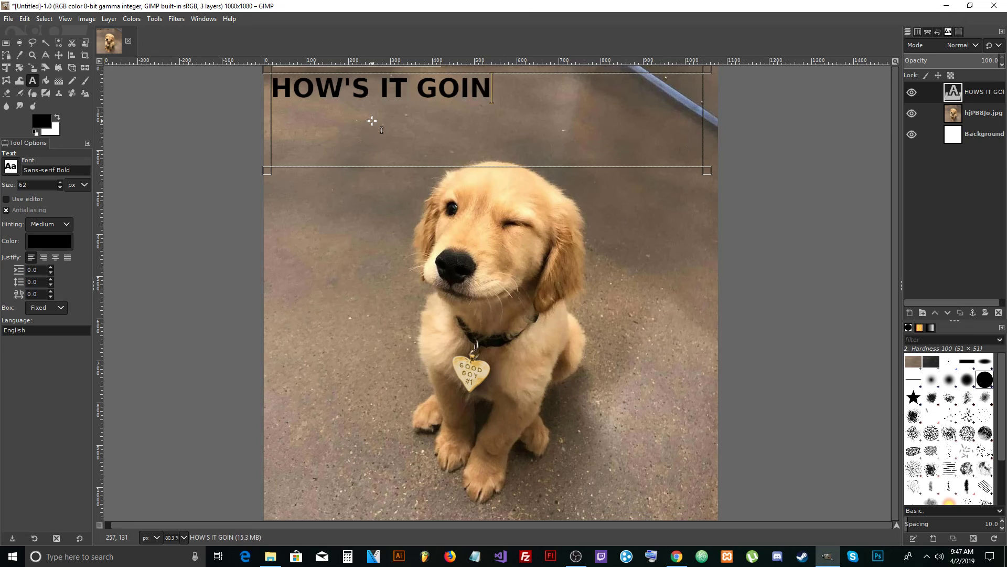
text(G,)
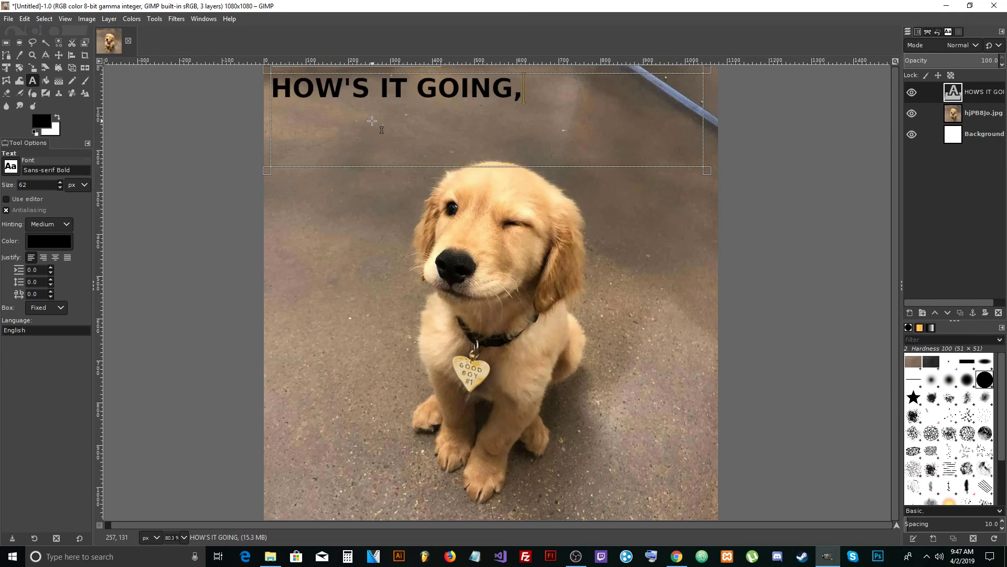
Step: Change the color of the whole "HOW'S IT GOING," caption to white
scroll(509, 155, up, 1)
scroll(509, 155, up, 4)
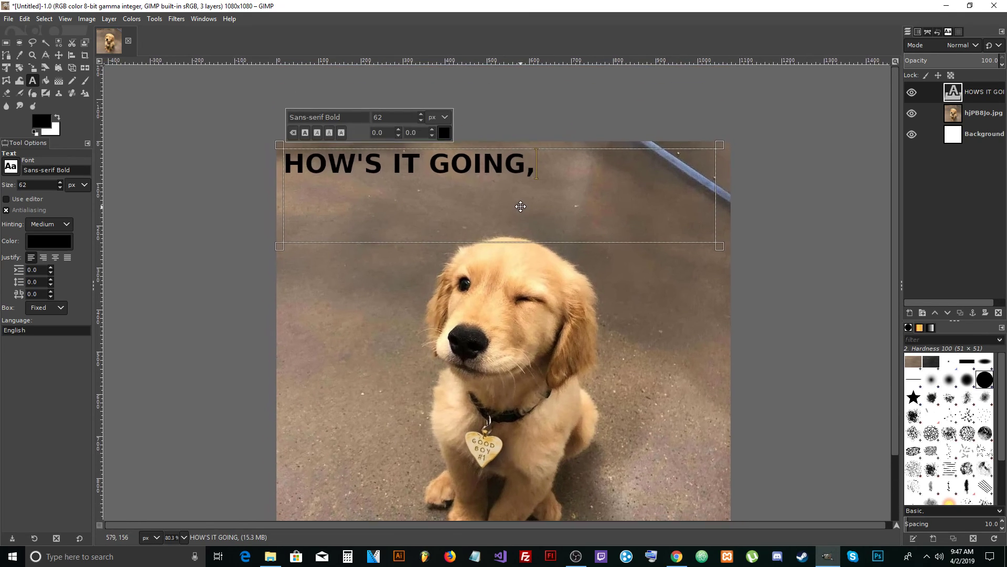
scroll(517, 202, up, 1)
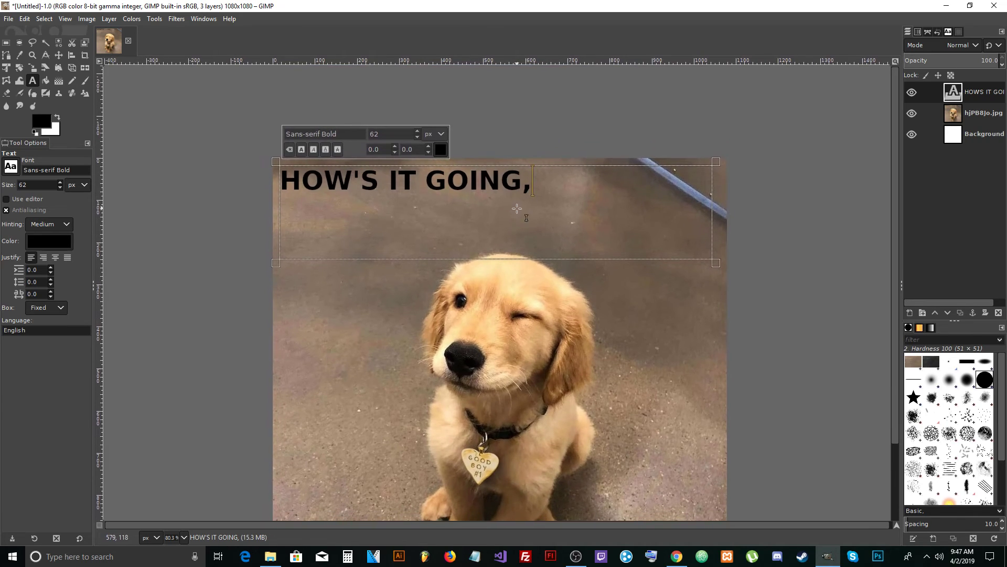
drag(532, 189, 247, 189)
click(441, 150)
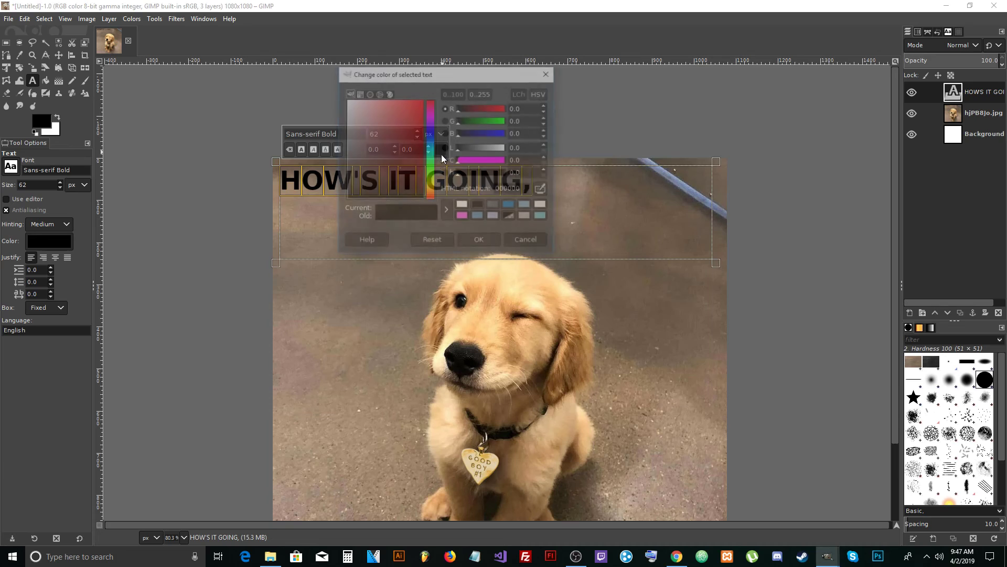
click(395, 148)
drag(392, 150, 345, 98)
click(480, 241)
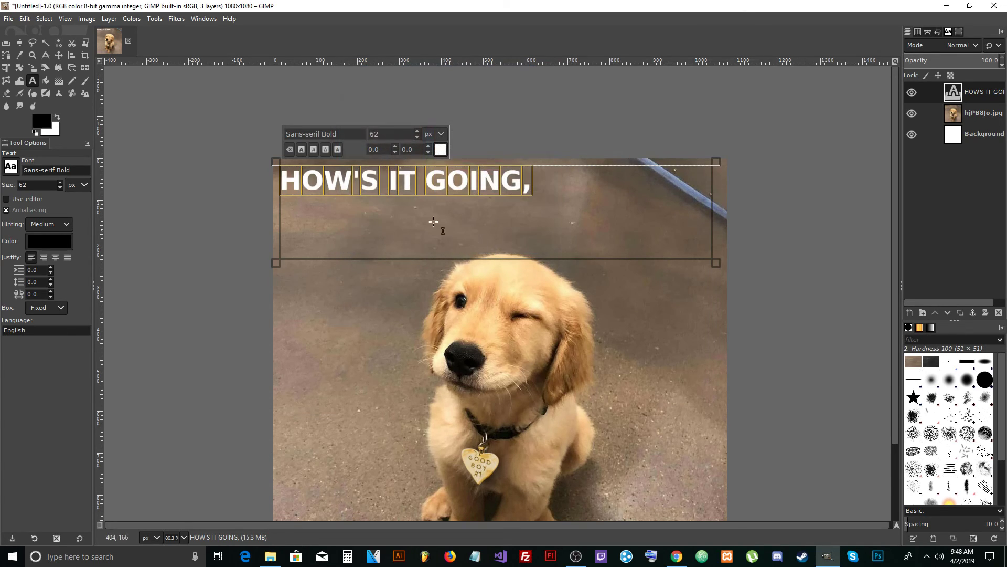
Step: Enlarge the caption text to 101 px and make its text box dynamic so it fits the text
click(417, 131)
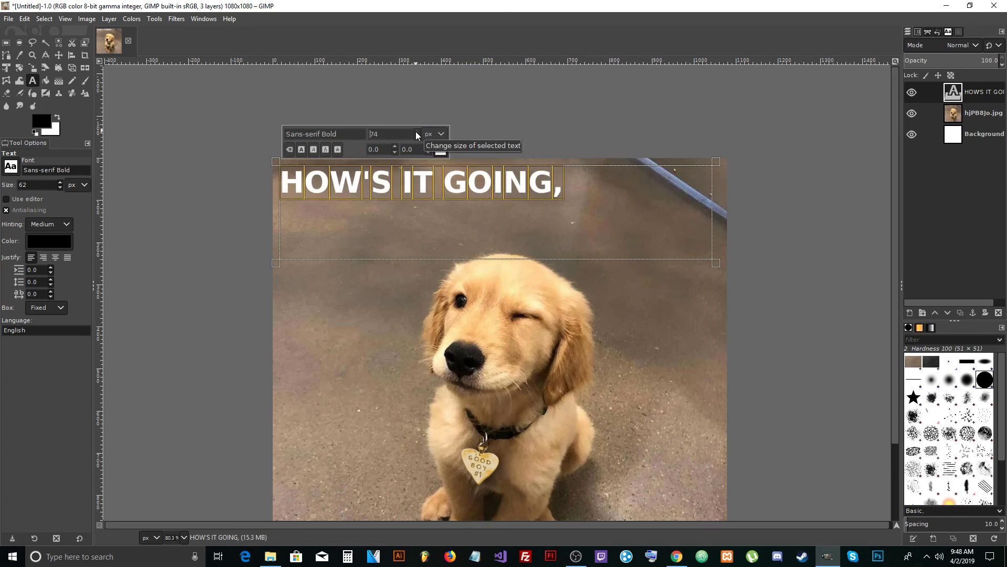
scroll(415, 131, up, 20)
scroll(416, 131, up, 5)
click(410, 220)
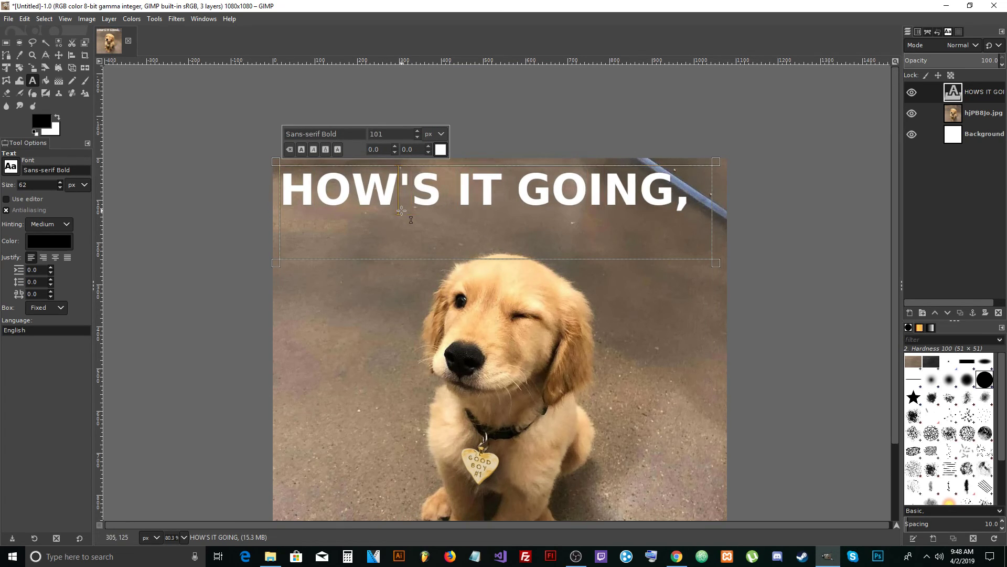
drag(395, 239, 374, 207)
click(407, 234)
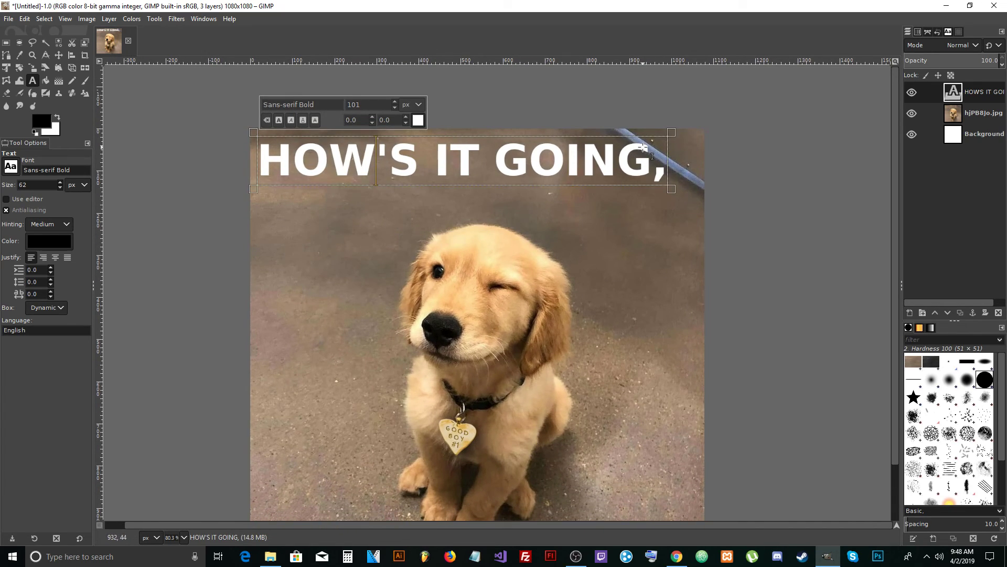
Step: Center the "HOW'S IT GOING," text layer horizontally relative to the image with the Align tool
click(71, 57)
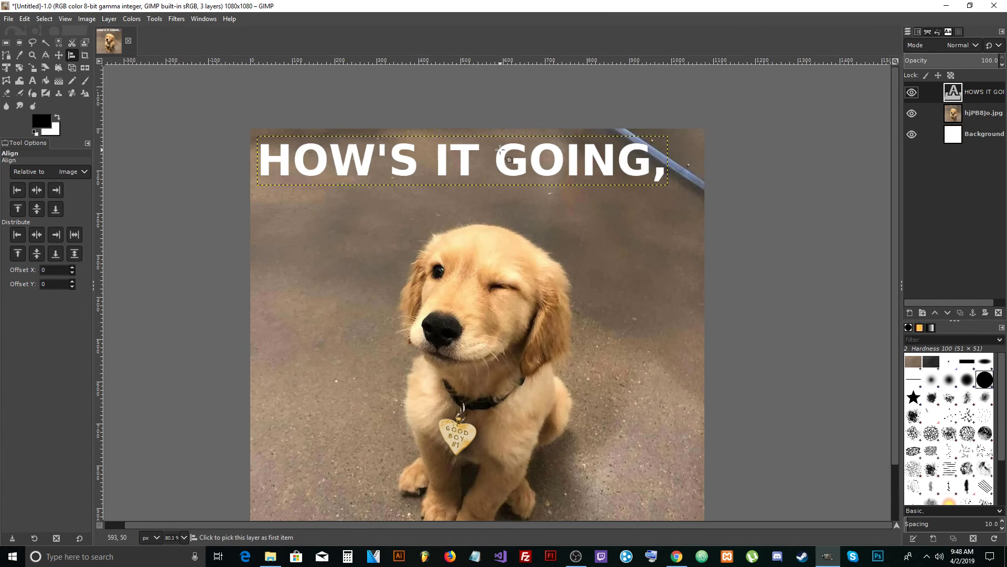
click(416, 161)
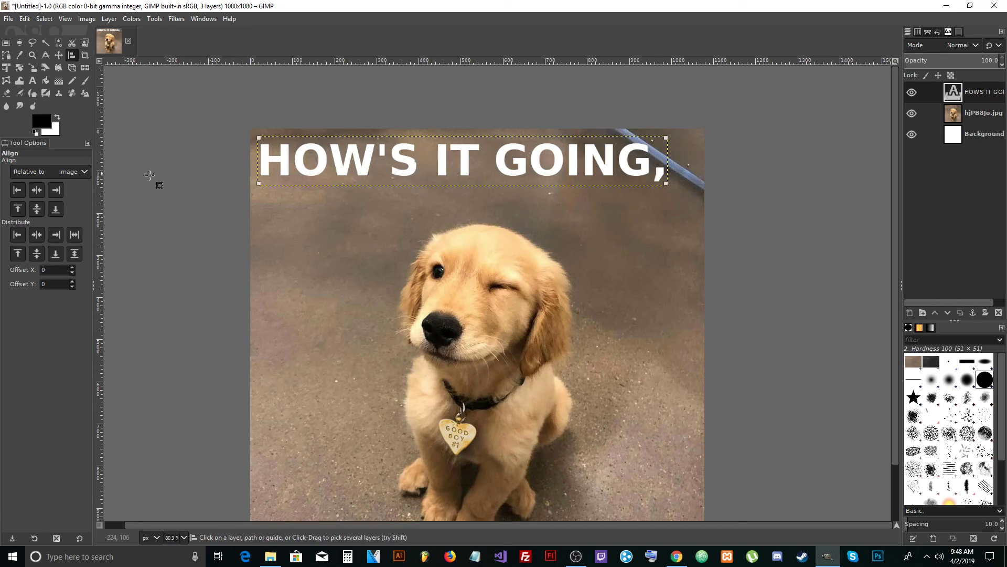
click(36, 191)
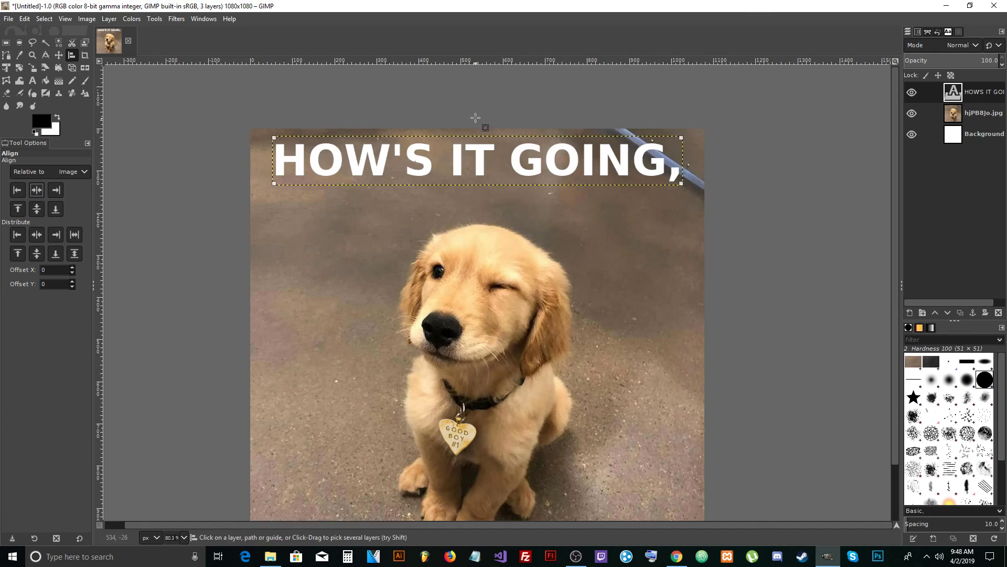
Step: Move the caption slightly lower above the puppy's head and align it to the image's horizontal center again
click(59, 55)
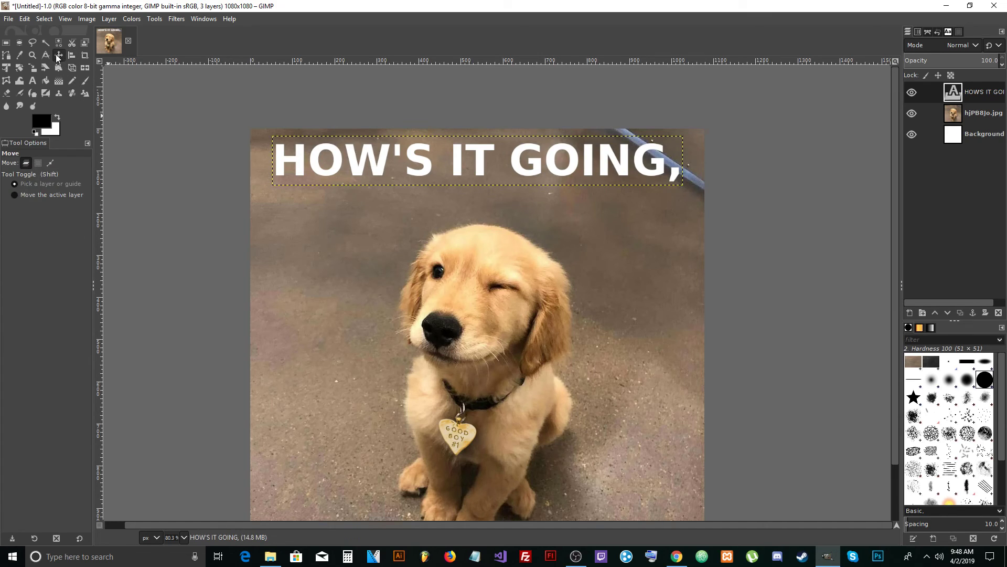
drag(458, 162, 462, 181)
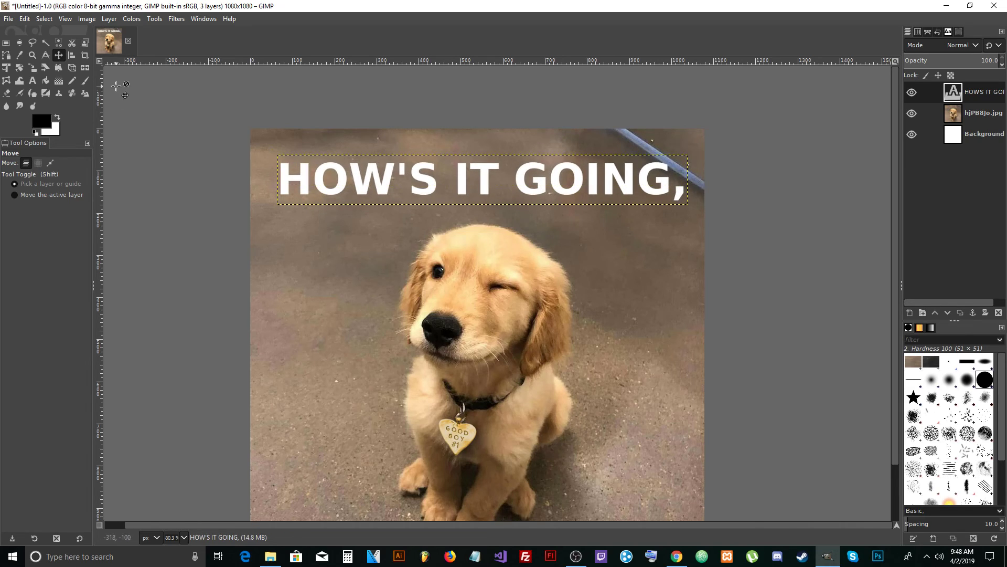
click(69, 56)
click(326, 175)
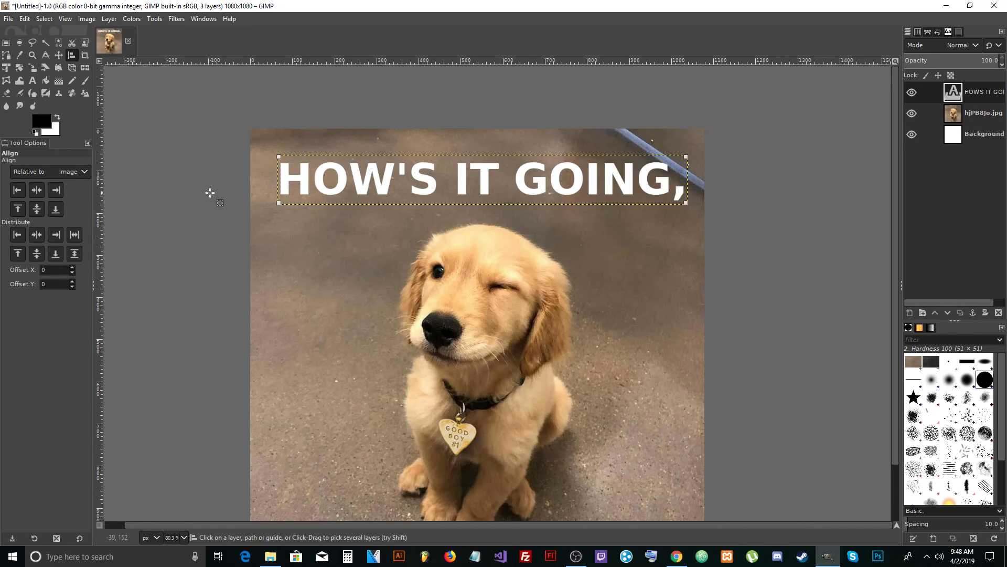
click(36, 191)
click(623, 245)
Step: Add the text "SEXY LADY" over the puppy's feet and raise its layer above the puppy picture layer
scroll(624, 246, down, 3)
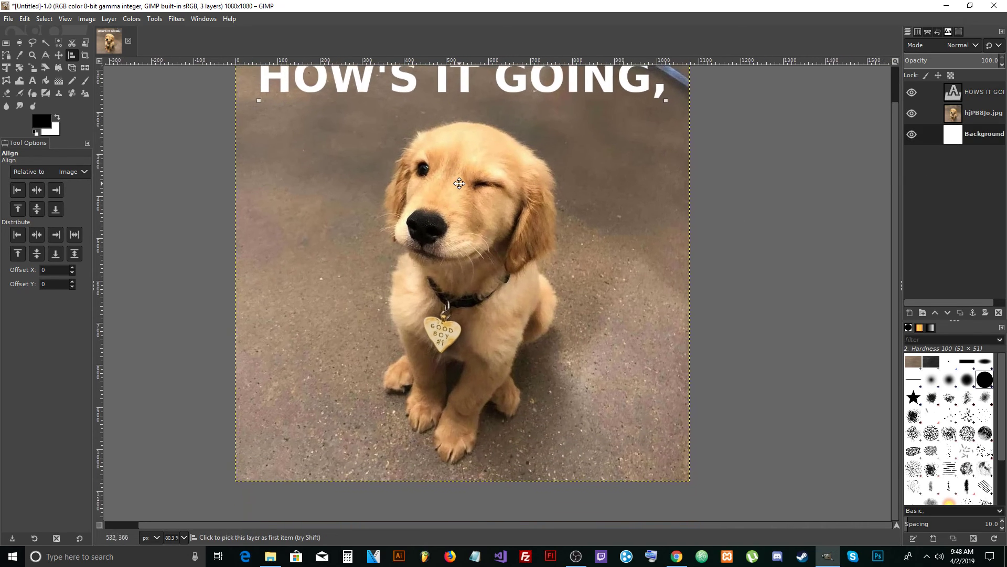
scroll(453, 165, down, 2)
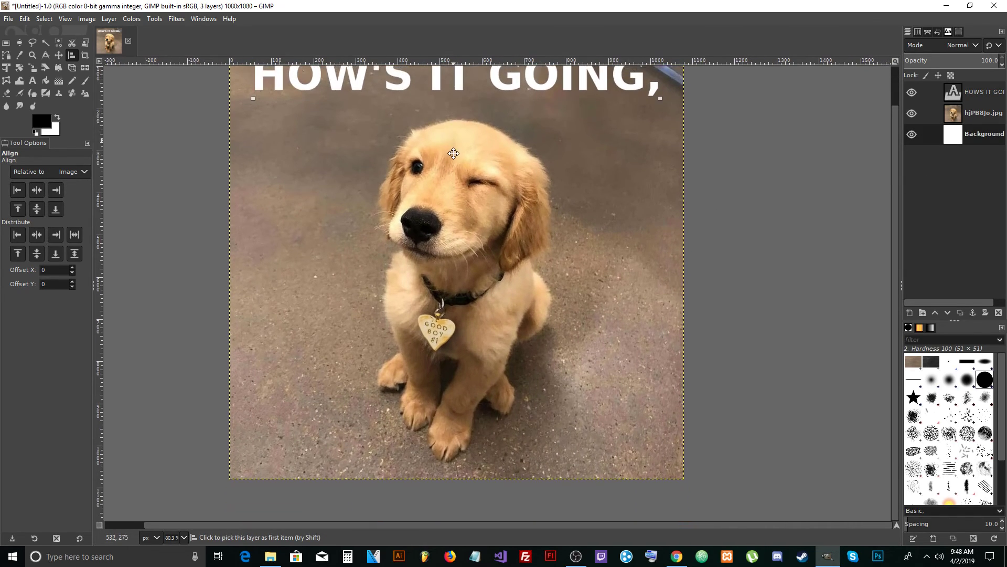
scroll(453, 165, up, 3)
click(57, 55)
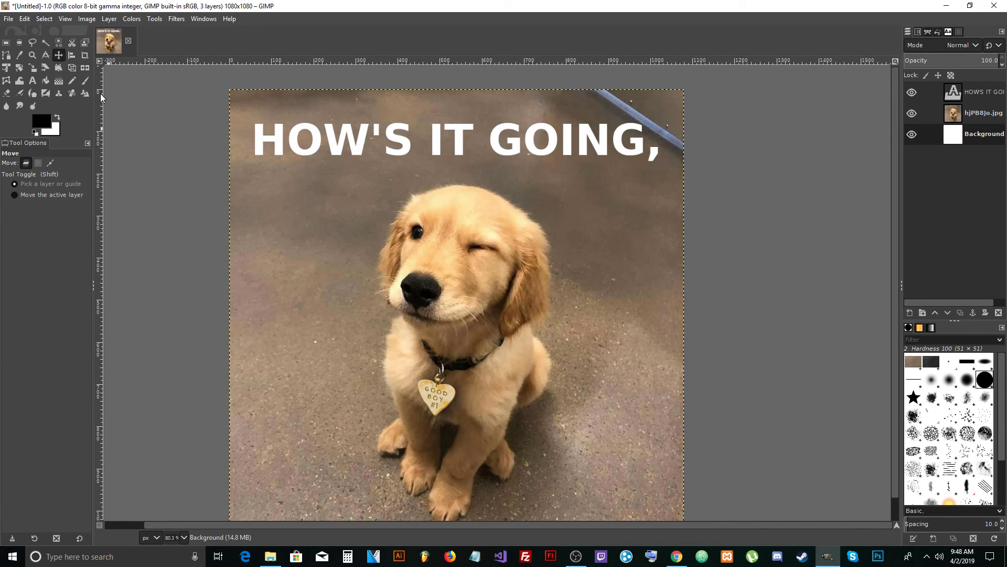
click(32, 82)
scroll(452, 288, down, 6)
drag(240, 313, 660, 405)
text(S)
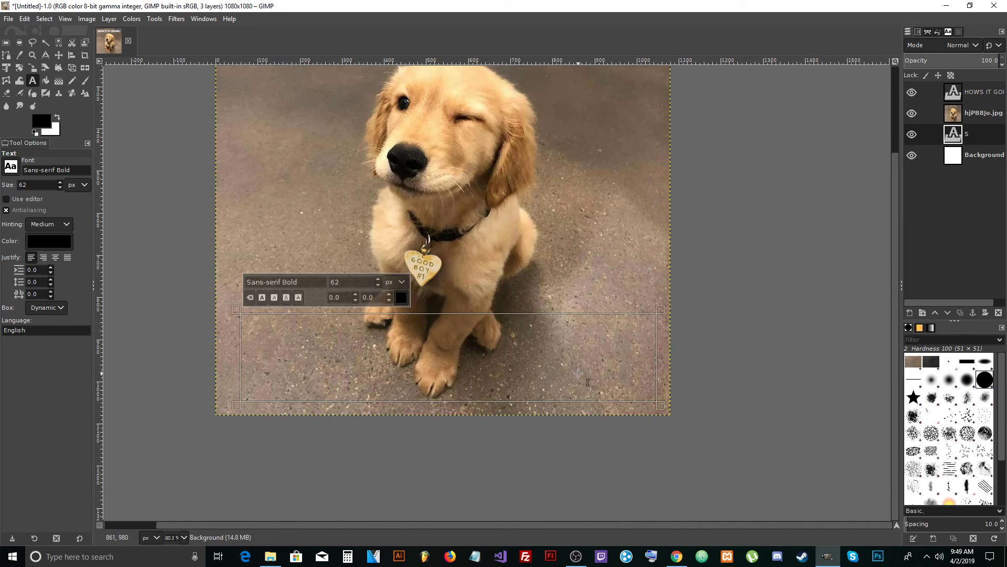
text(EXY LADY)
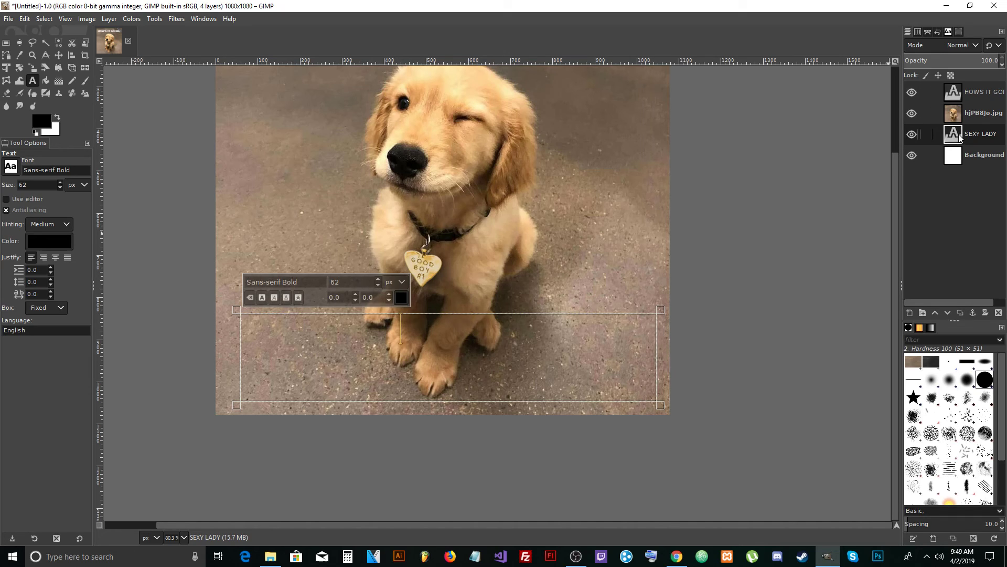
drag(950, 141, 954, 111)
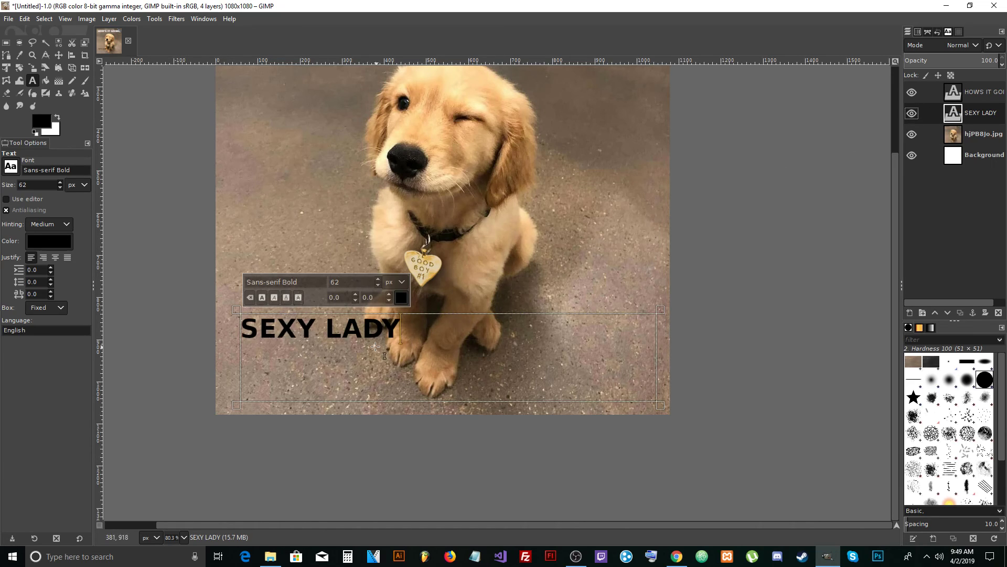
Step: Enlarge the whole "SEXY LADY" caption to 111 px
click(402, 341)
drag(402, 341, 208, 336)
scroll(378, 282, up, 20)
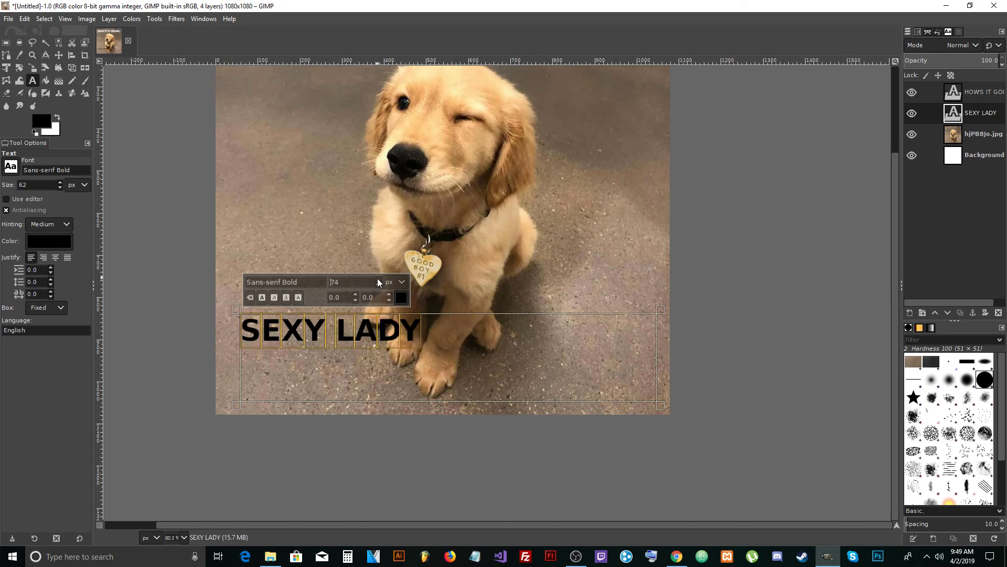
scroll(377, 282, up, 19)
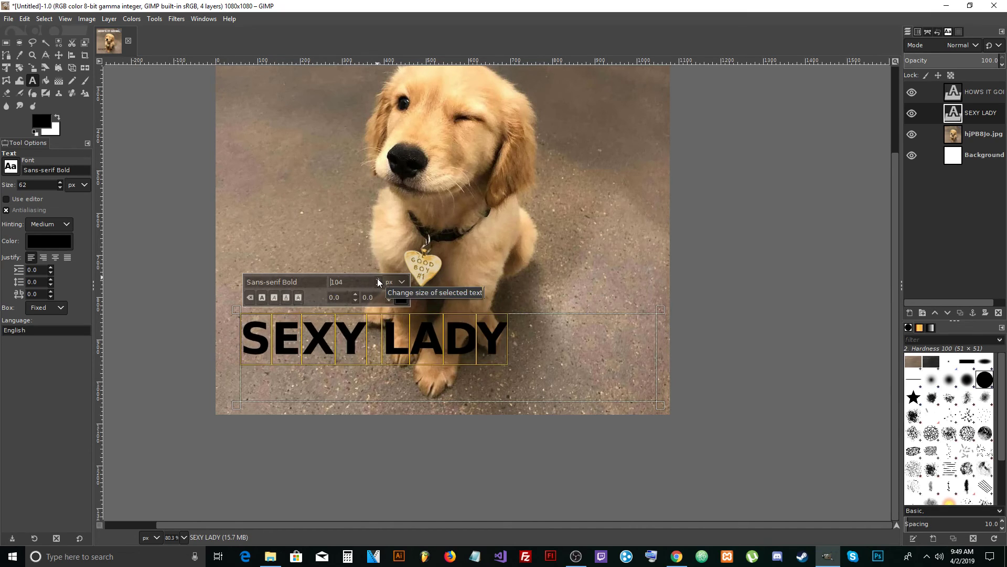
scroll(377, 281, up, 1)
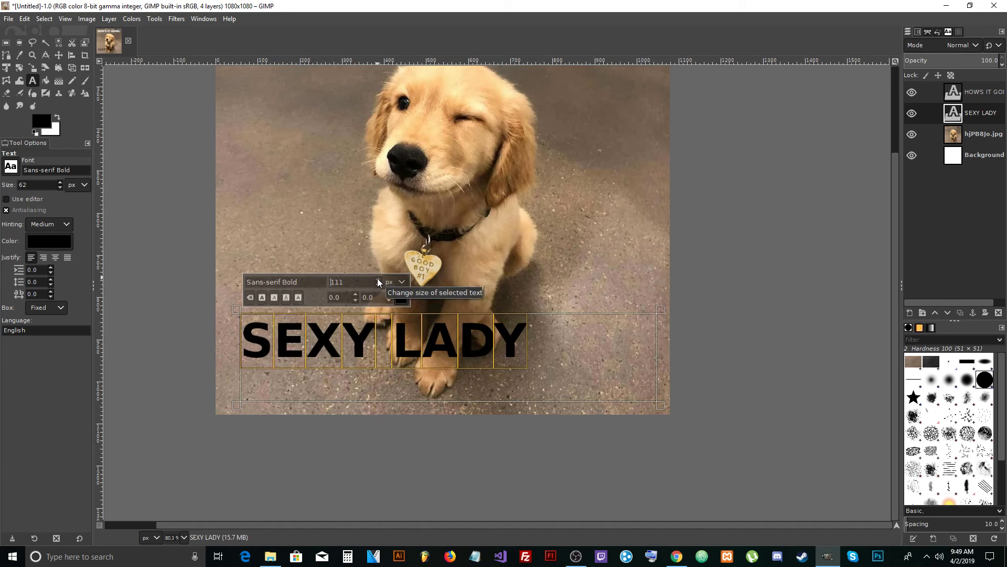
Step: Change the "SEXY LADY" caption's color to white and make its text box dynamic so it fits the text
click(399, 300)
drag(329, 300, 303, 251)
click(432, 387)
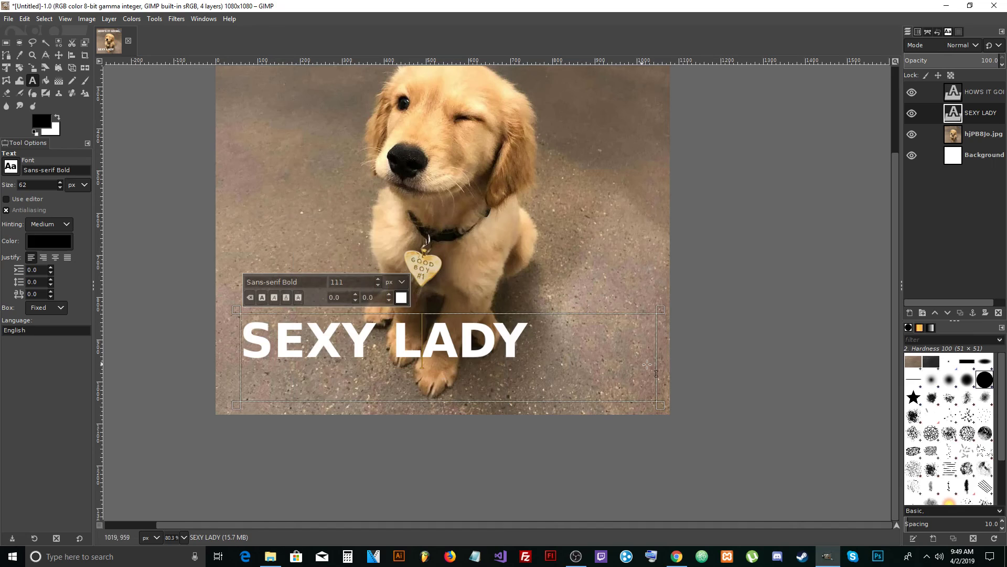
key(ctrl+z)
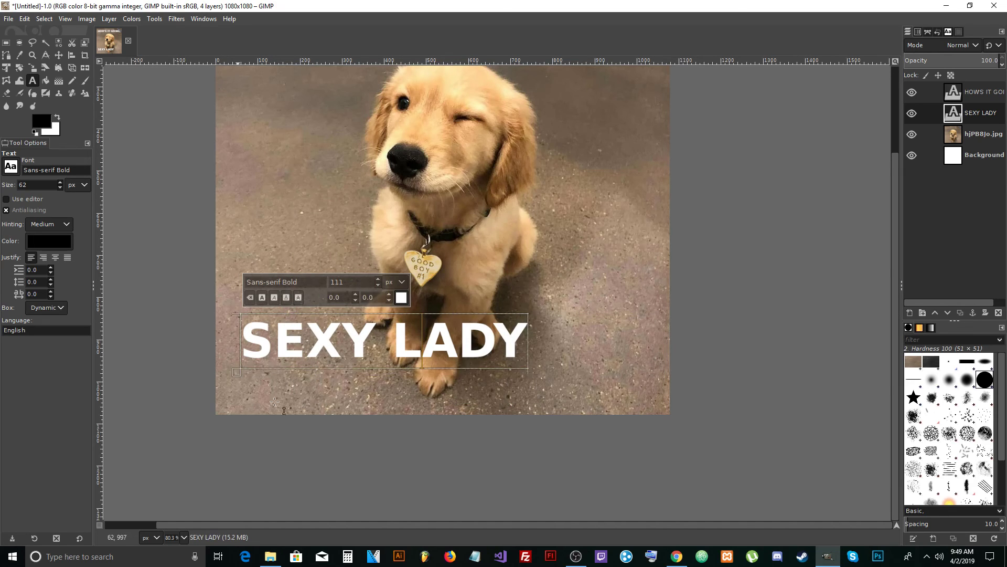
Step: Center the "SEXY LADY" text layer horizontally relative to the image with the Align tool
click(67, 59)
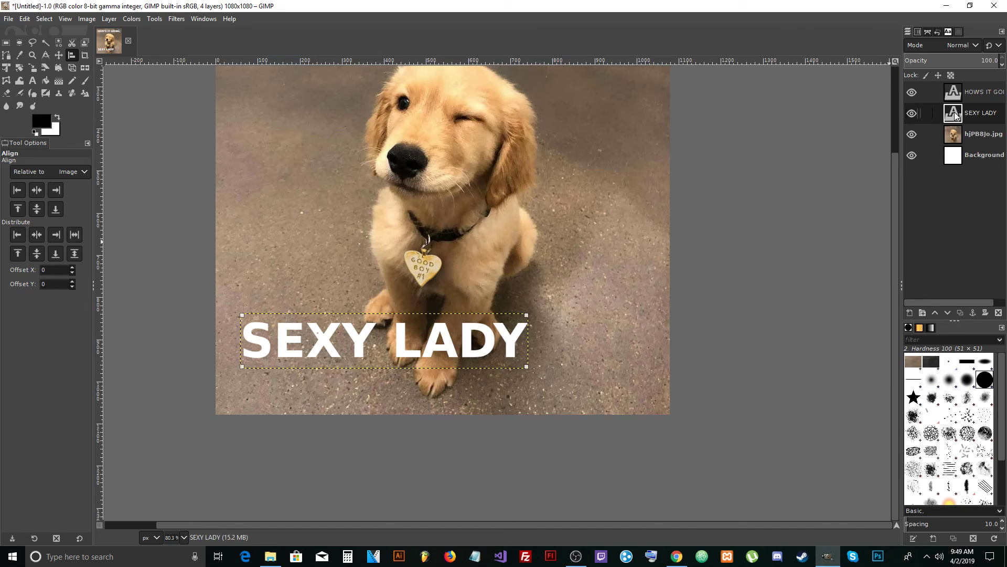
click(27, 174)
click(23, 173)
click(35, 191)
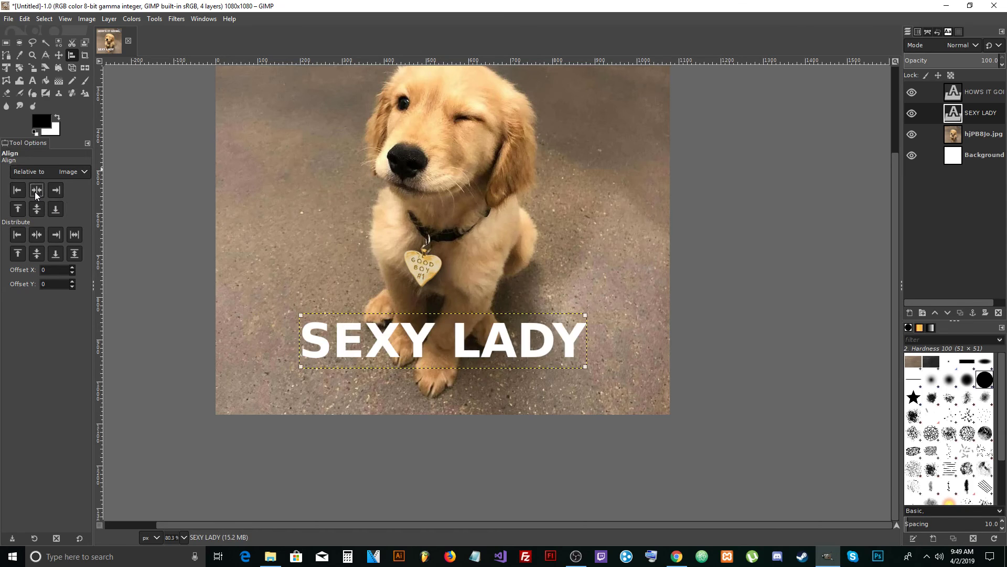
Step: Move the "SEXY LADY" caption lower onto the puppy's paws and align it to the image's horizontal center again
scroll(304, 281, up, 3)
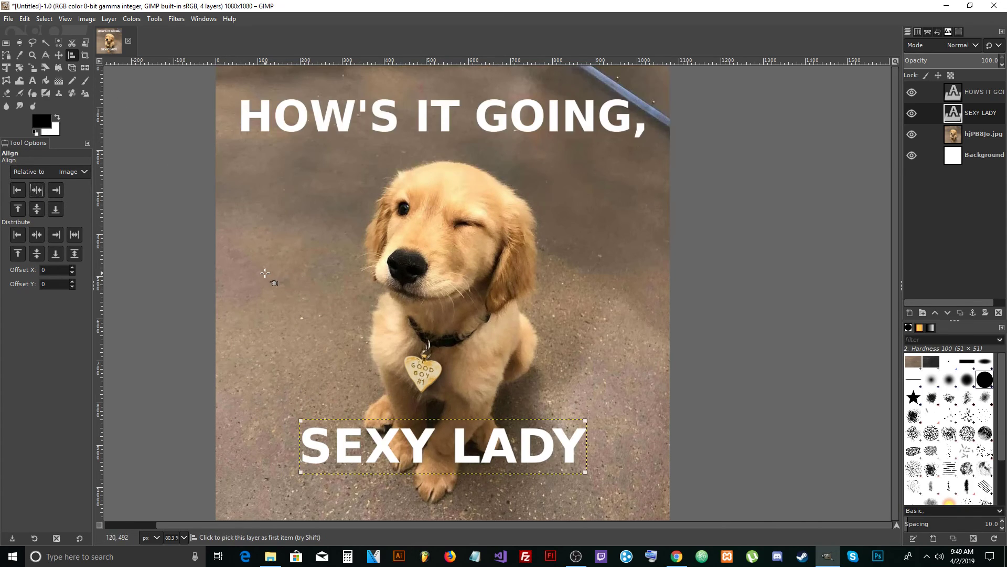
scroll(212, 247, down, 2)
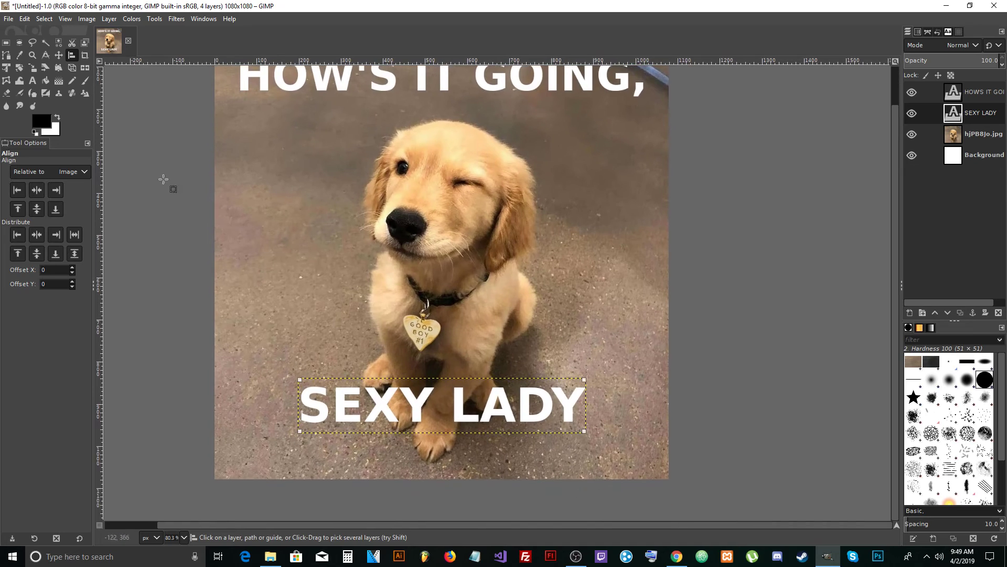
click(59, 55)
drag(427, 417, 432, 450)
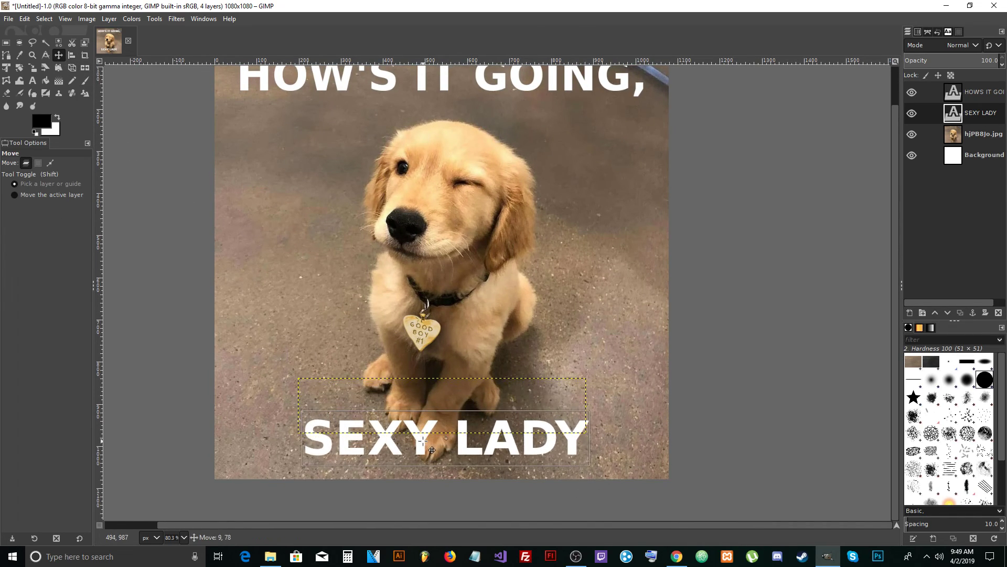
click(71, 55)
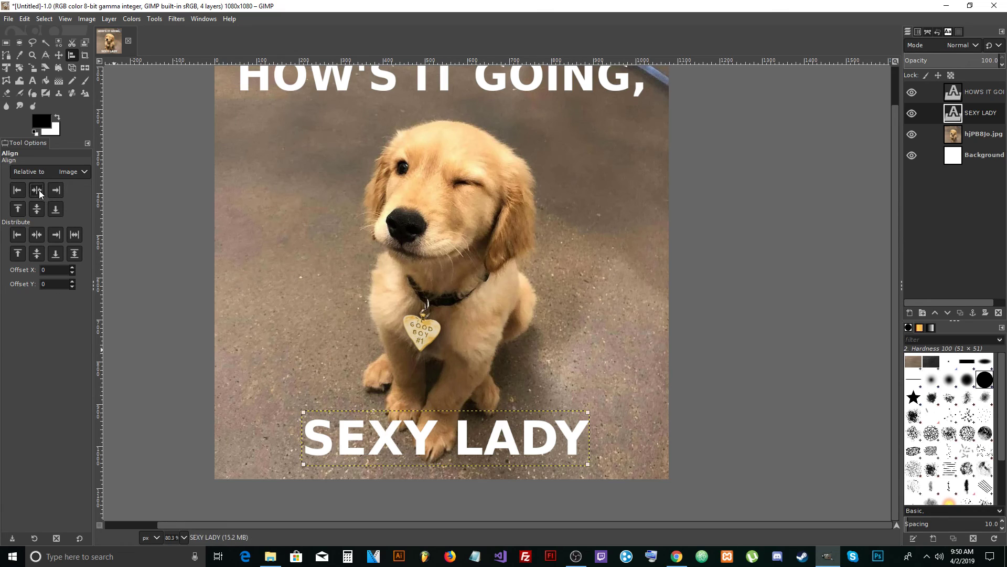
click(39, 190)
click(976, 154)
scroll(391, 342, up, 2)
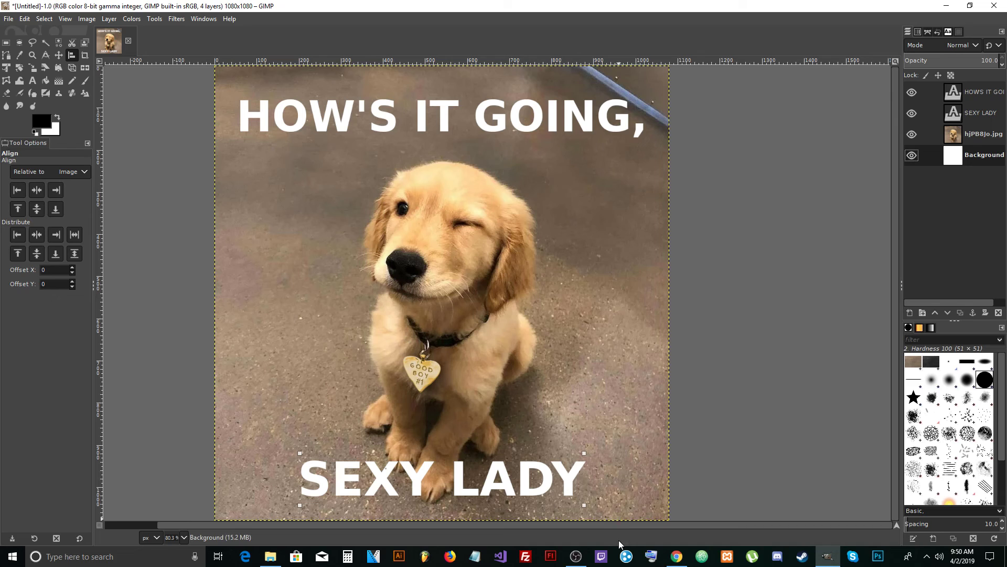
Step: Switch to Chrome to check the caption style of the reference meme and compare it with the whole image in GIMP
click(677, 557)
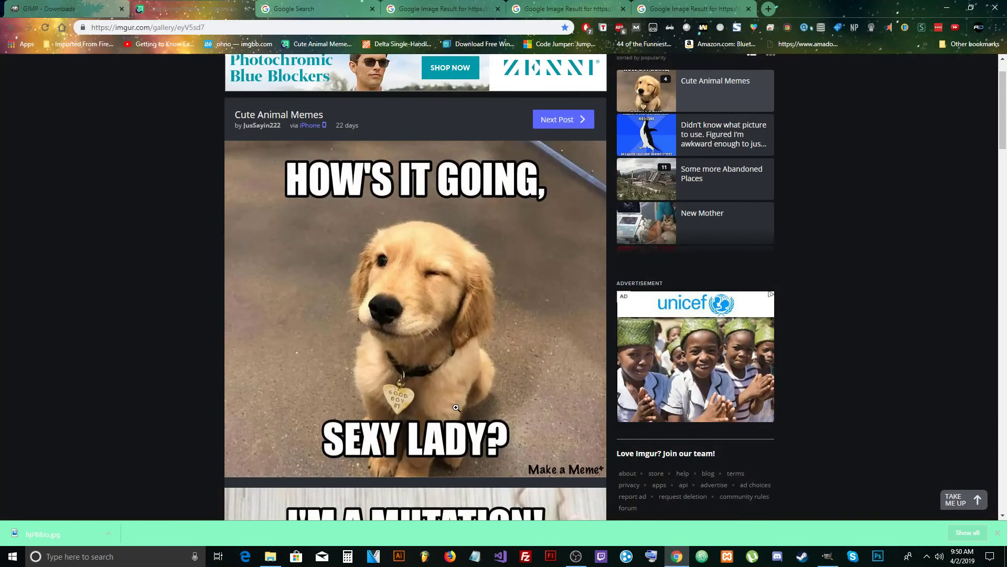
click(677, 555)
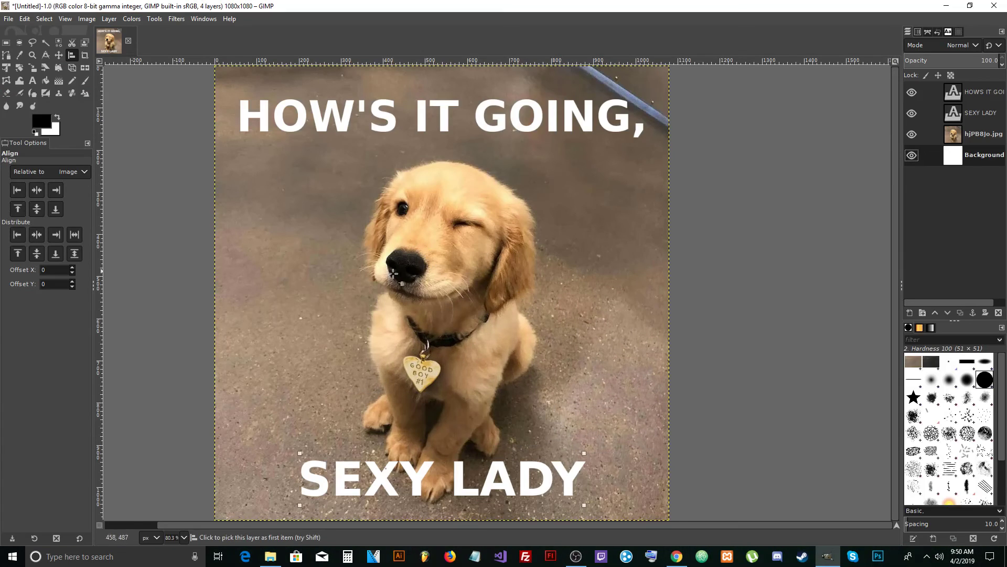
click(59, 55)
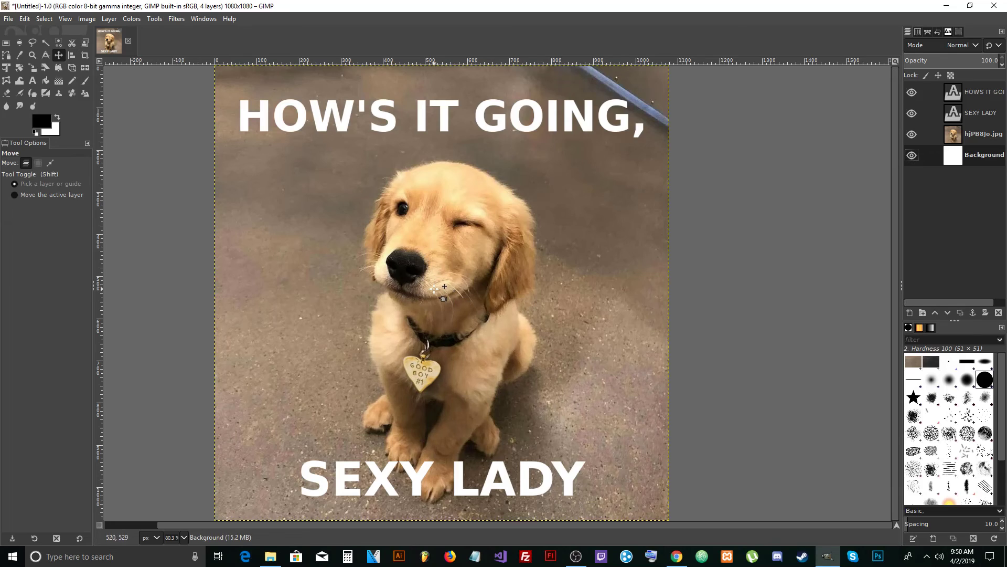
scroll(456, 284, down, 3)
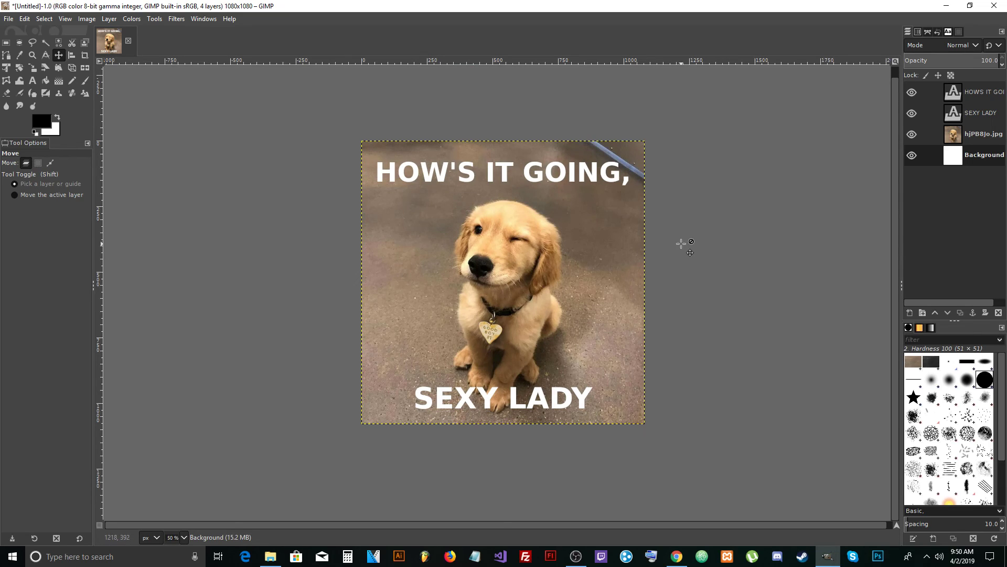
Step: Create a selection from the alpha of the "HOW'S IT GOING," text layer and grow it by 5 px
click(962, 96)
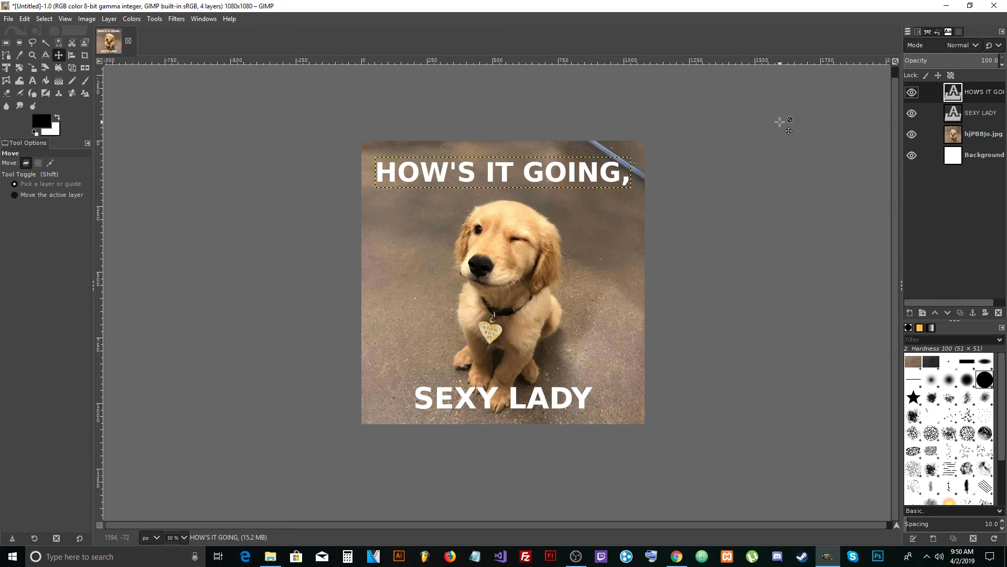
right_click(947, 93)
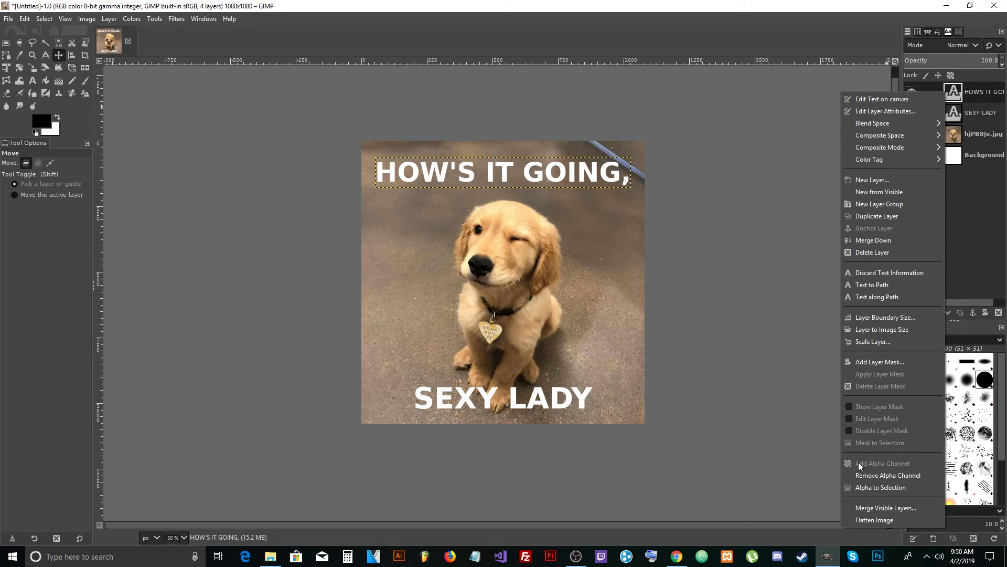
click(871, 488)
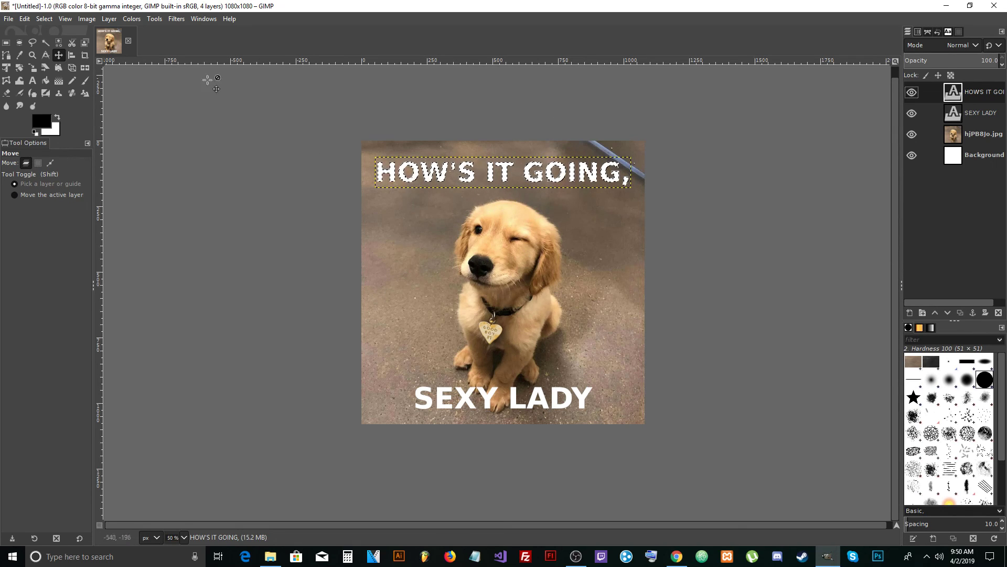
click(44, 20)
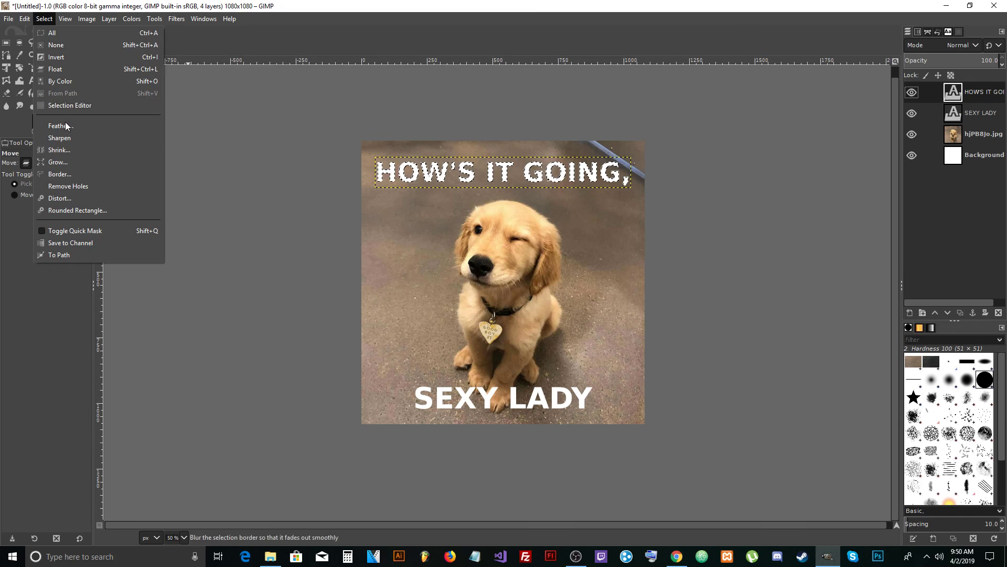
click(72, 166)
drag(72, 147, 241, 191)
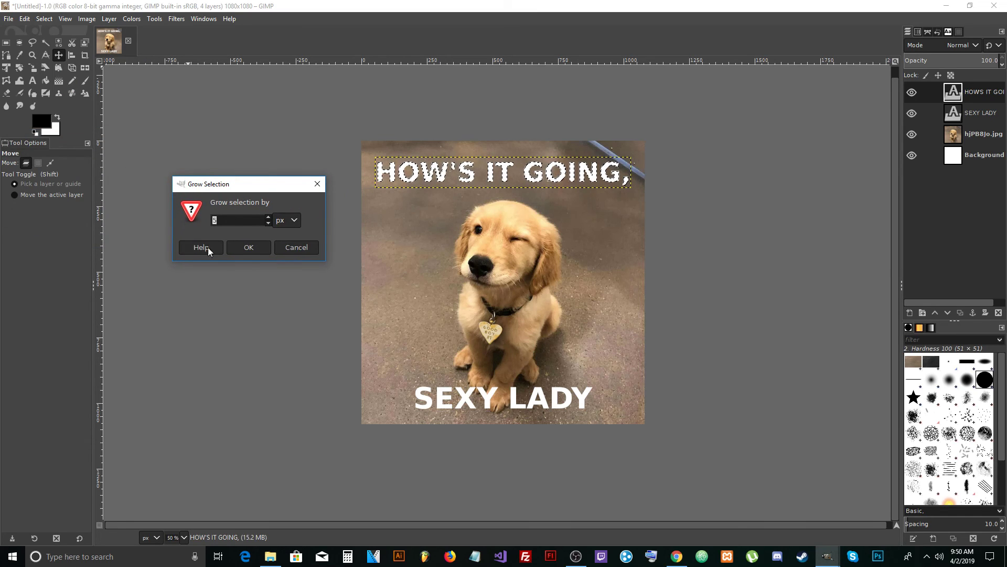
click(247, 248)
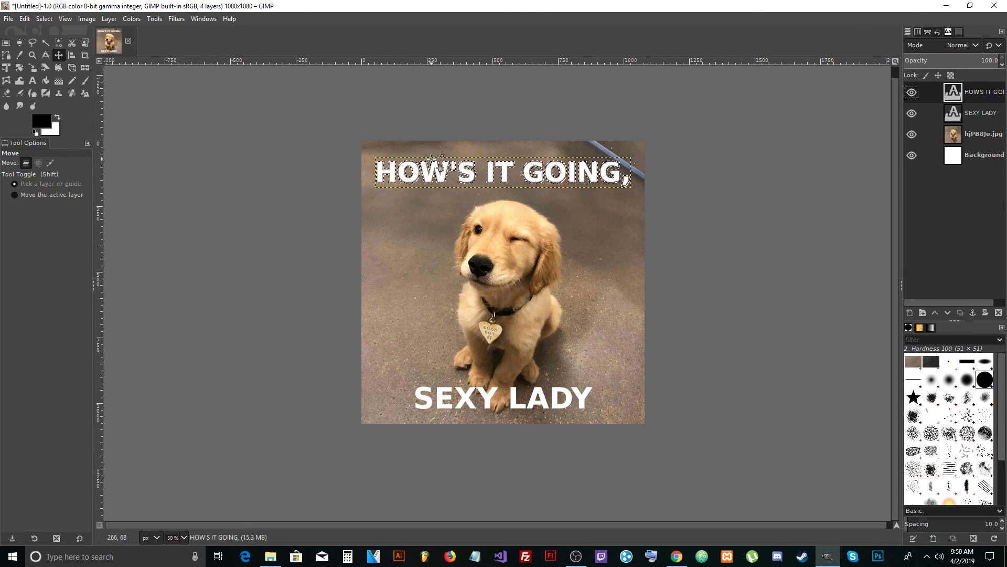
Step: Try to bucket-fill the grown caption selection with black on the "HOW'S IT GOING," text layer, and undo the fill
scroll(431, 157, up, 1)
drag(461, 242, 462, 190)
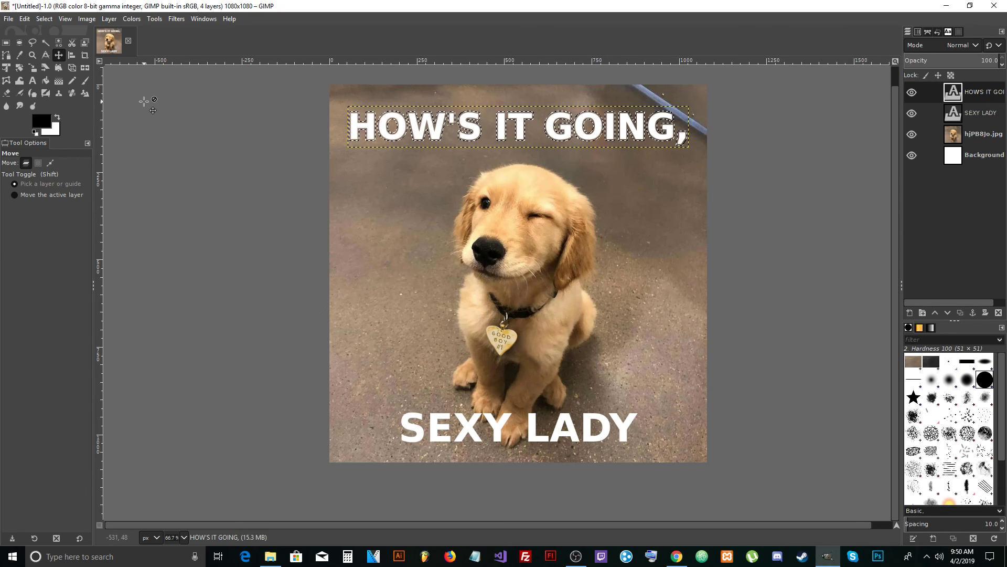
click(45, 81)
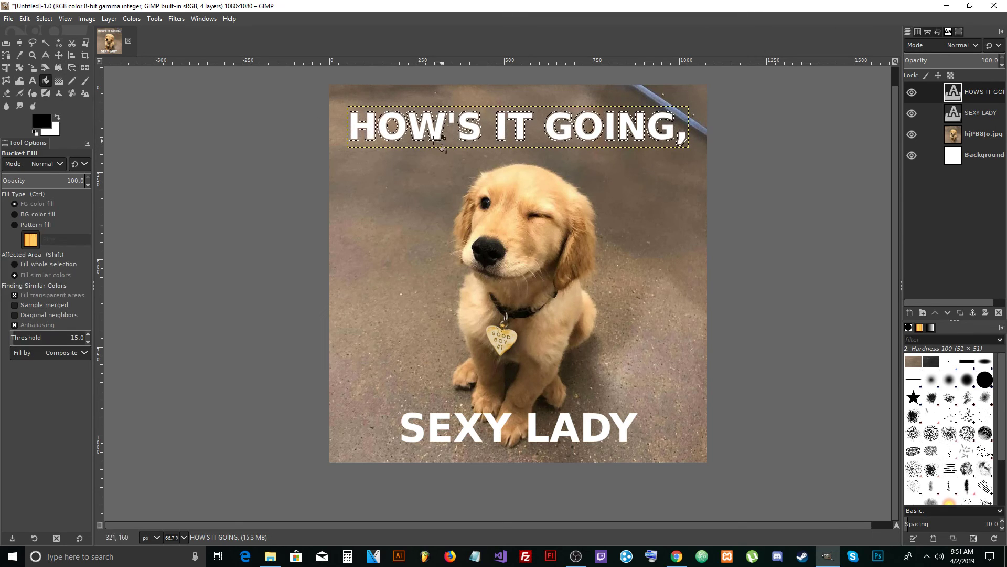
click(40, 121)
click(468, 308)
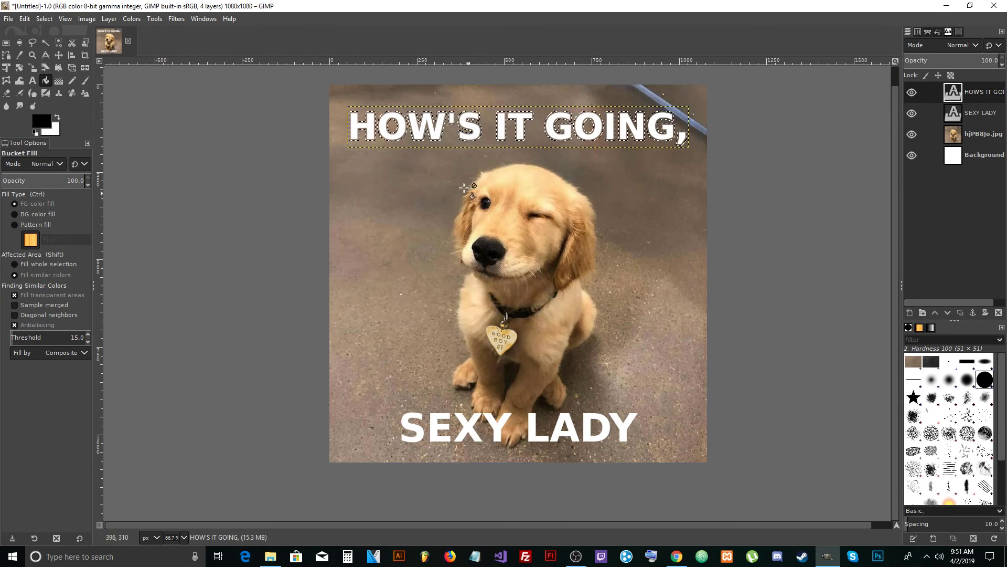
click(441, 134)
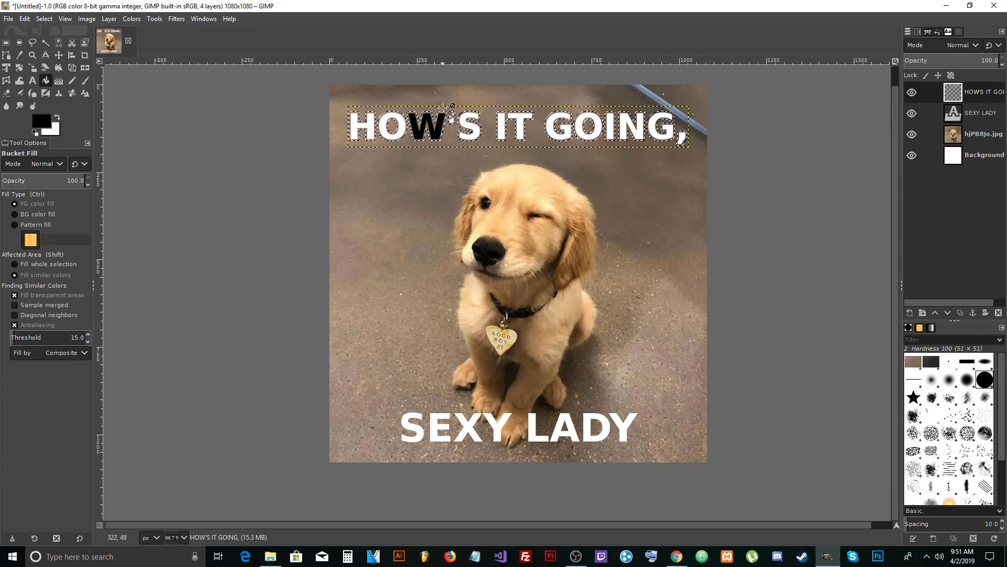
click(24, 19)
click(36, 31)
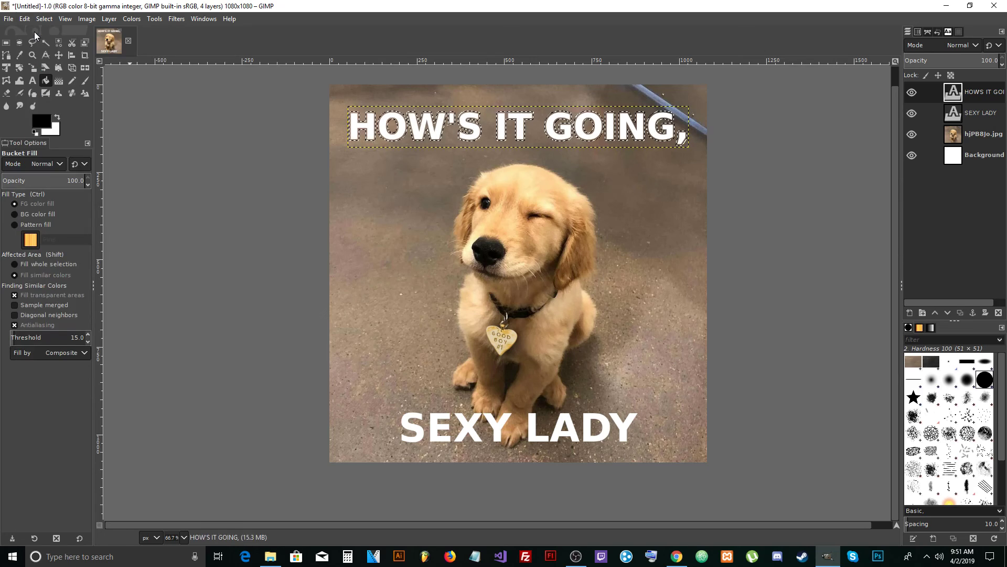
Step: Create a new 1080 × 1080 px layer filled with transparency above the "HOW'S IT GOING," text layer
click(911, 312)
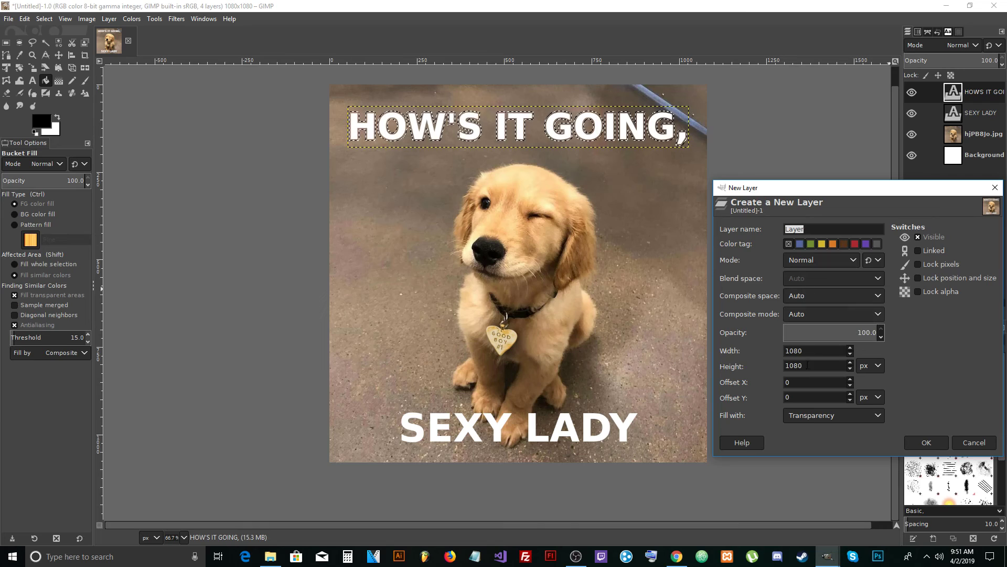
click(804, 417)
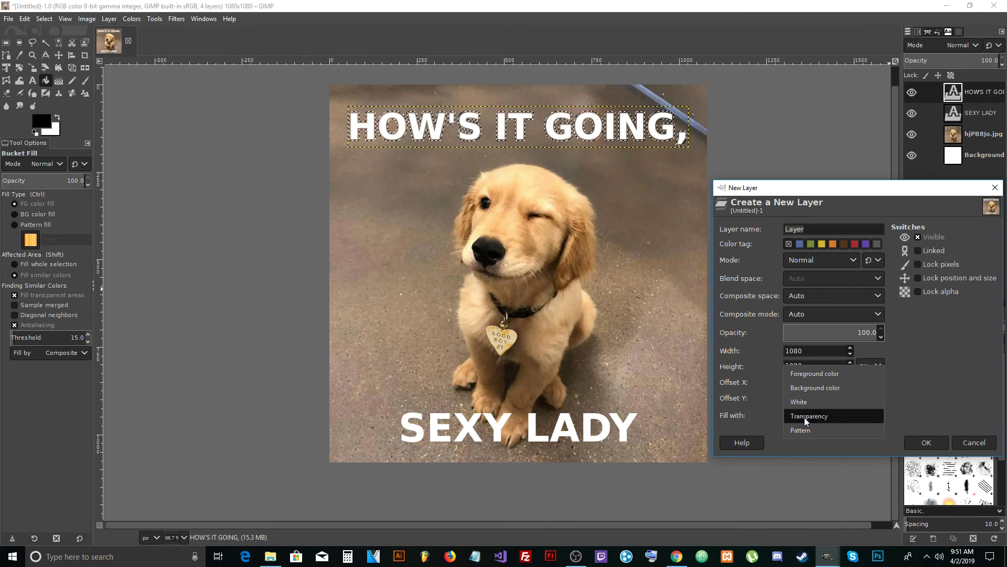
click(804, 417)
click(814, 416)
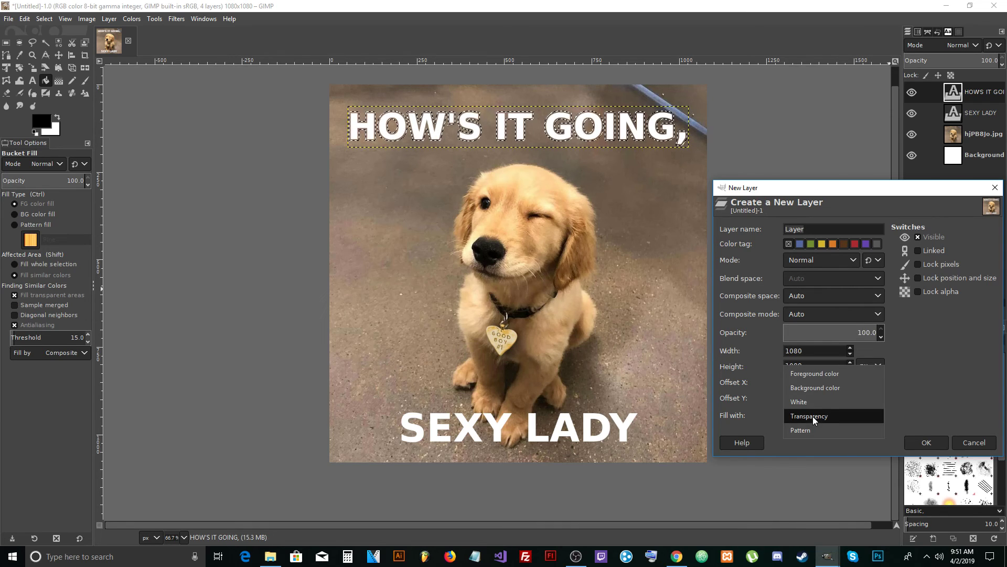
click(757, 424)
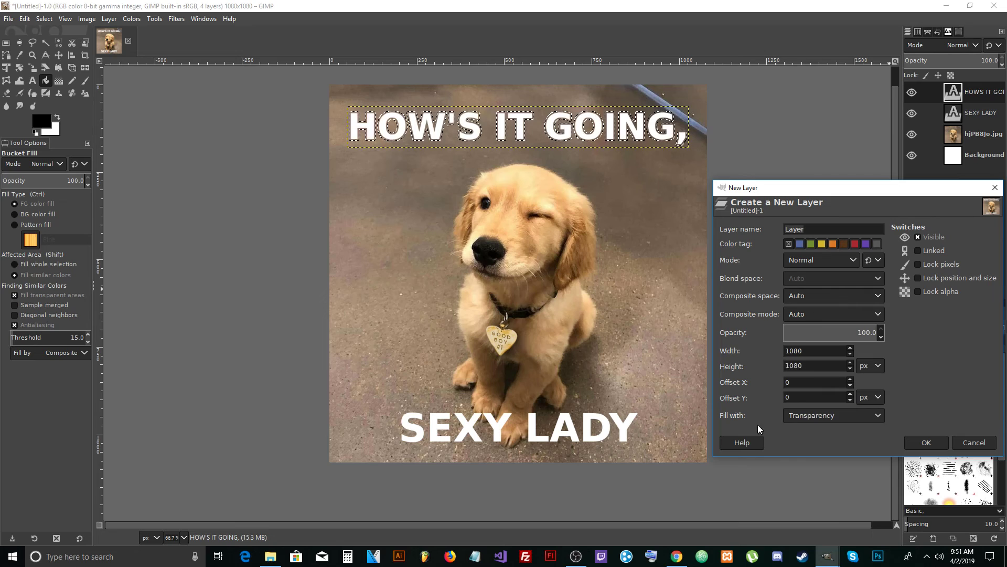
click(823, 417)
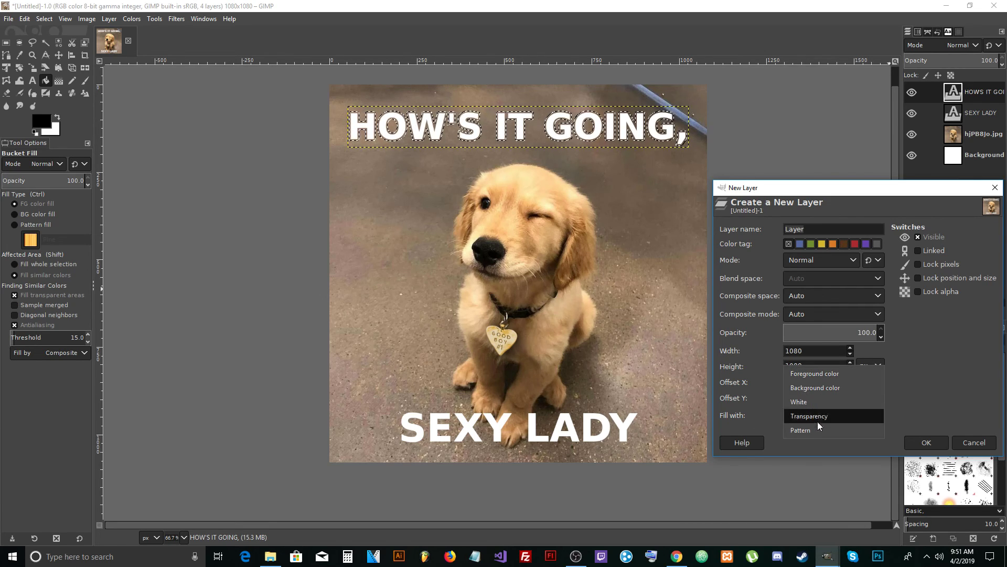
click(817, 443)
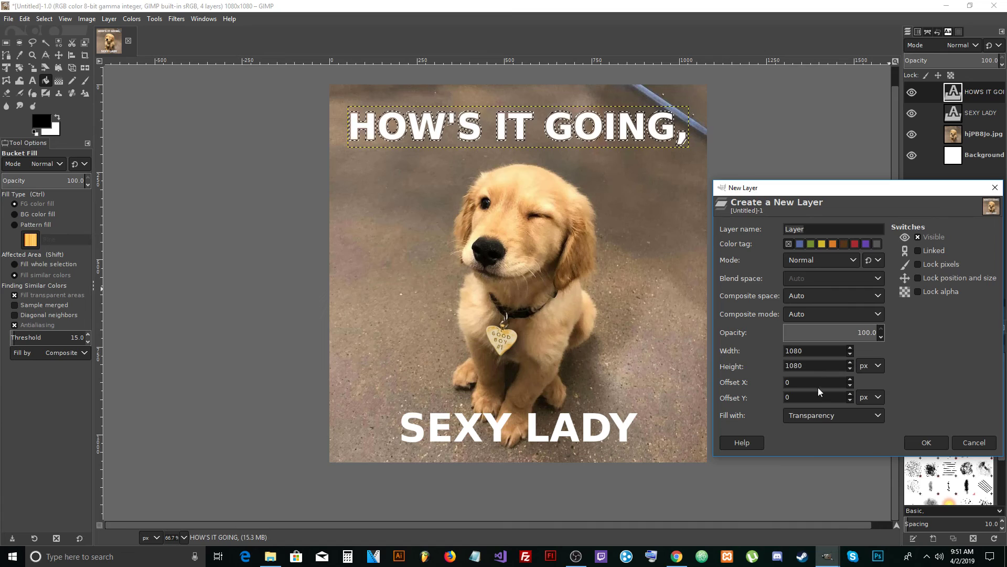
click(922, 443)
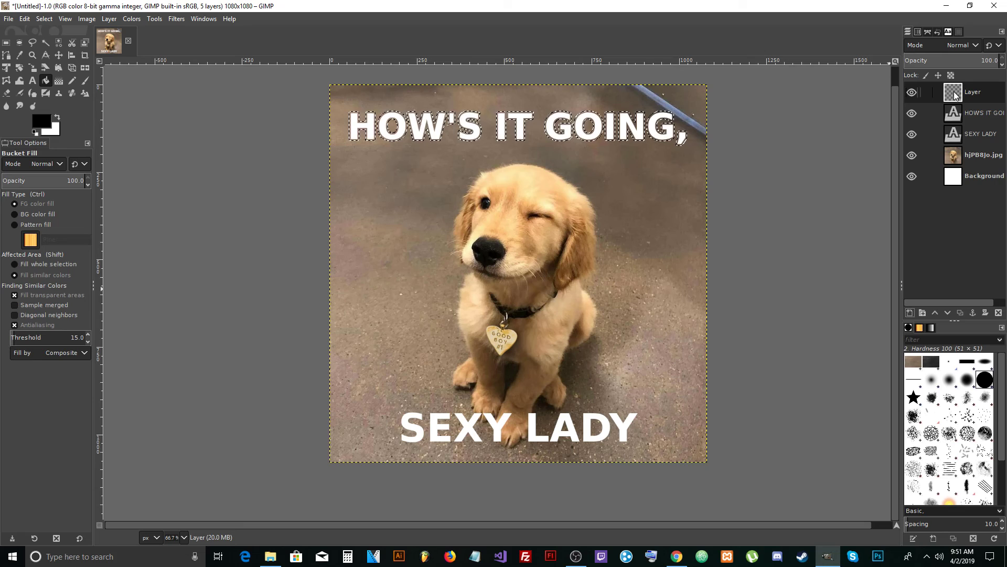
Step: Bucket-fill the grown caption selection with black on the new layer, reorder it beneath the "HOW'S IT GOING," text layer, and deselect
drag(38, 126, 437, 126)
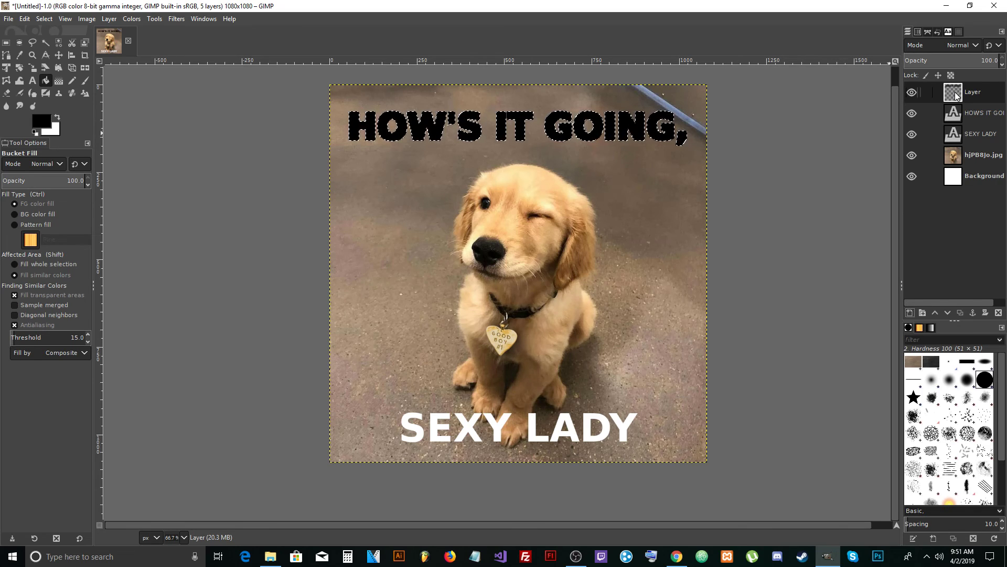
drag(956, 95, 959, 121)
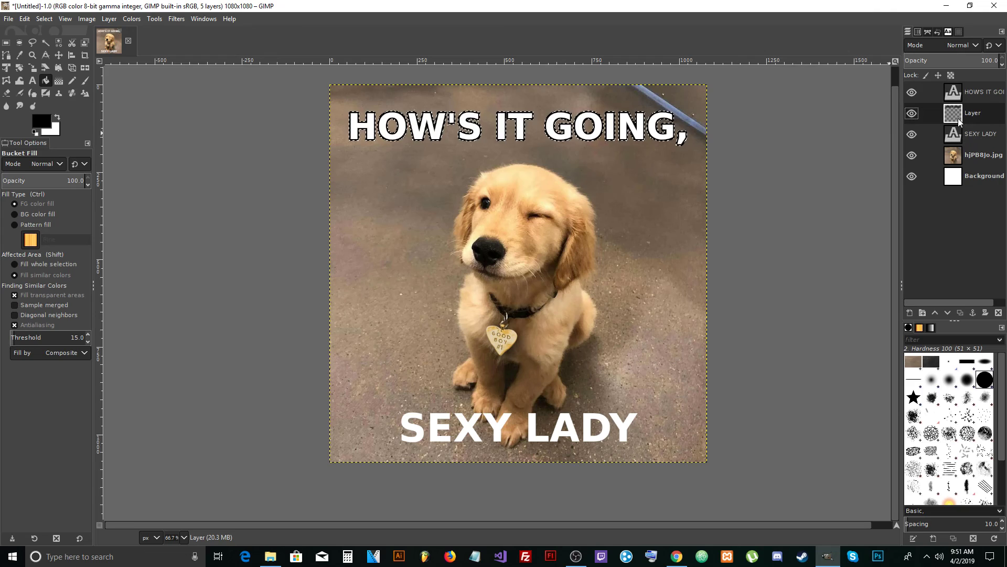
click(44, 19)
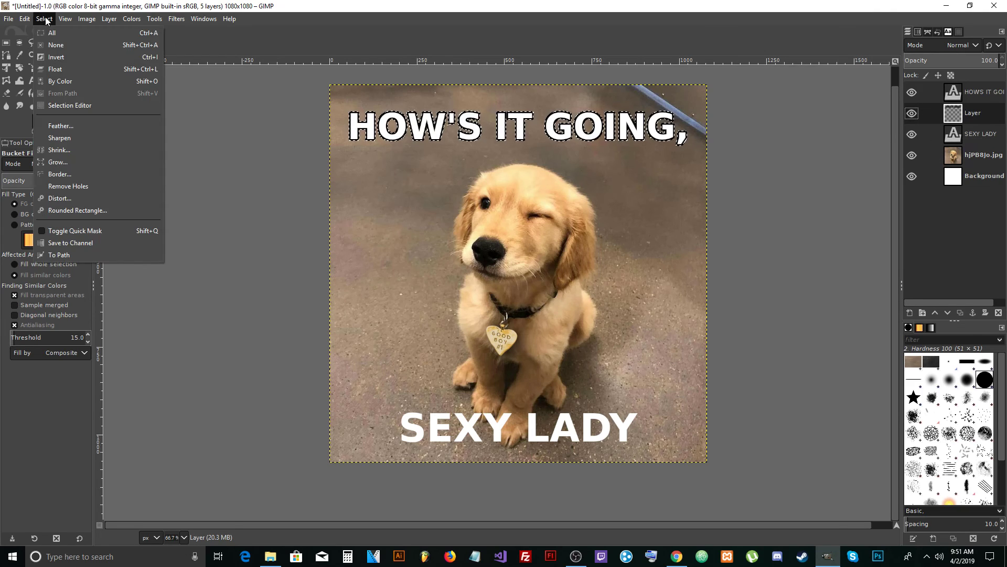
click(48, 49)
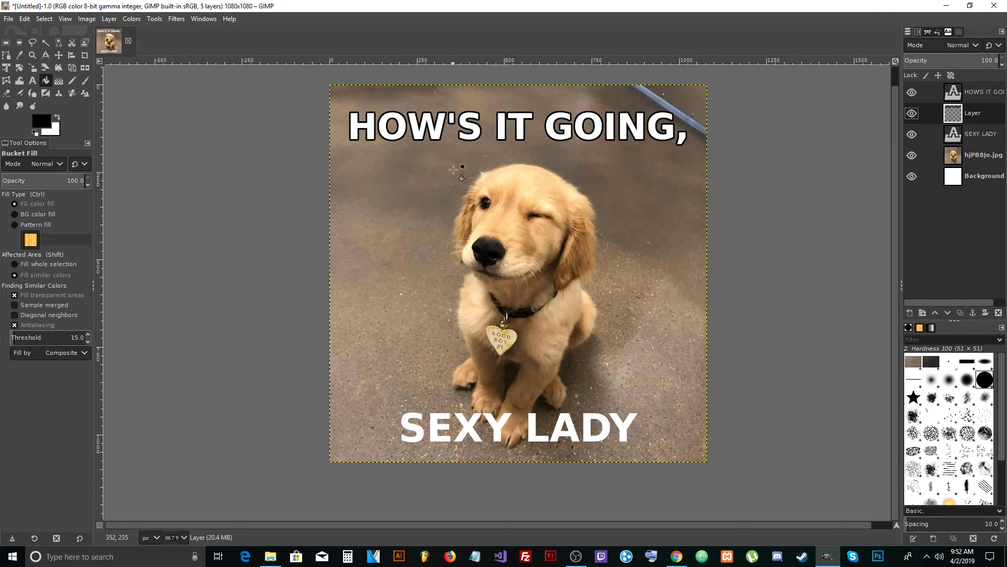
Step: Create a selection from the alpha of the "SEXY LADY" text layer and grow it by 5 px
click(65, 19)
mouse_move(84, 57)
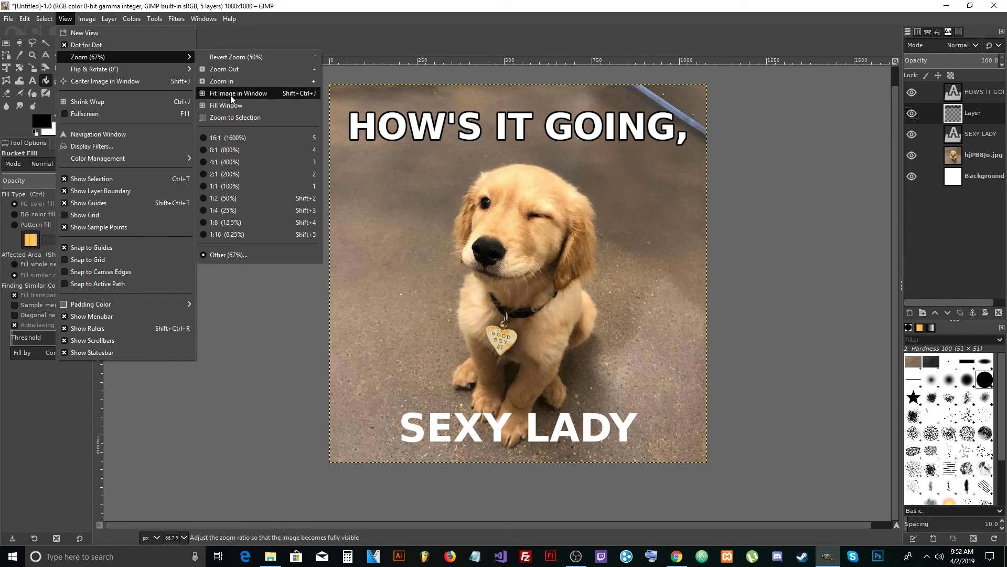
click(231, 95)
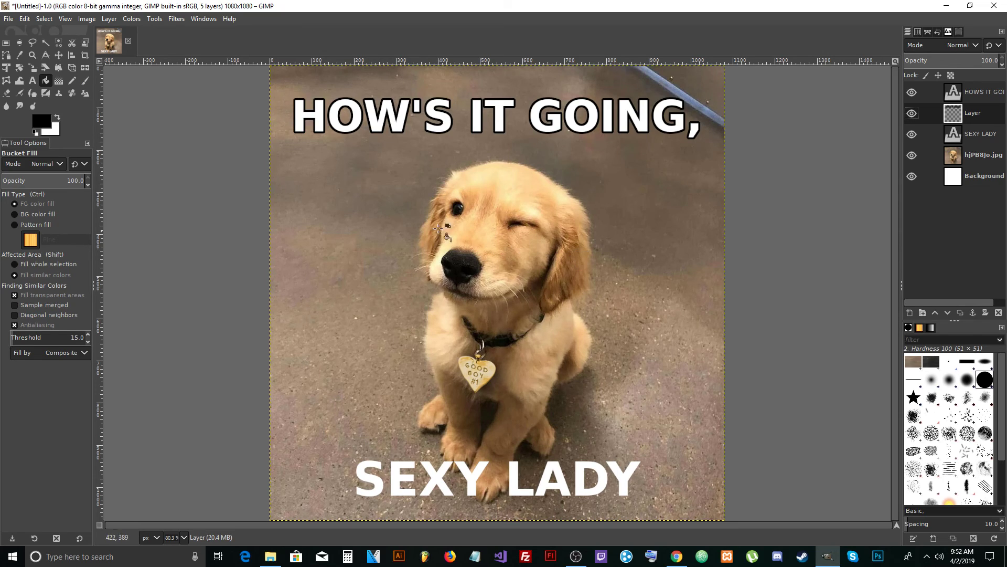
click(968, 144)
right_click(958, 136)
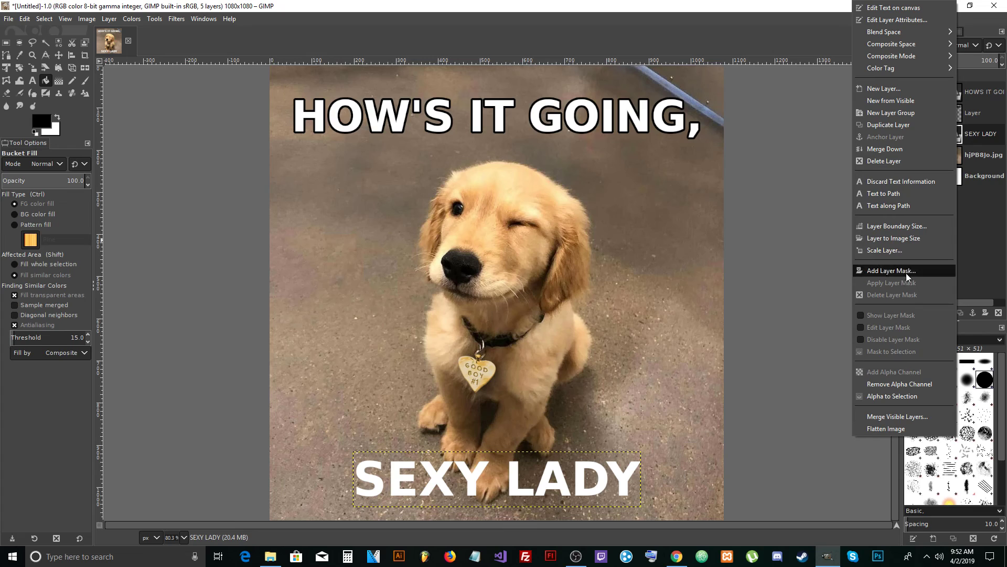
click(890, 397)
click(39, 20)
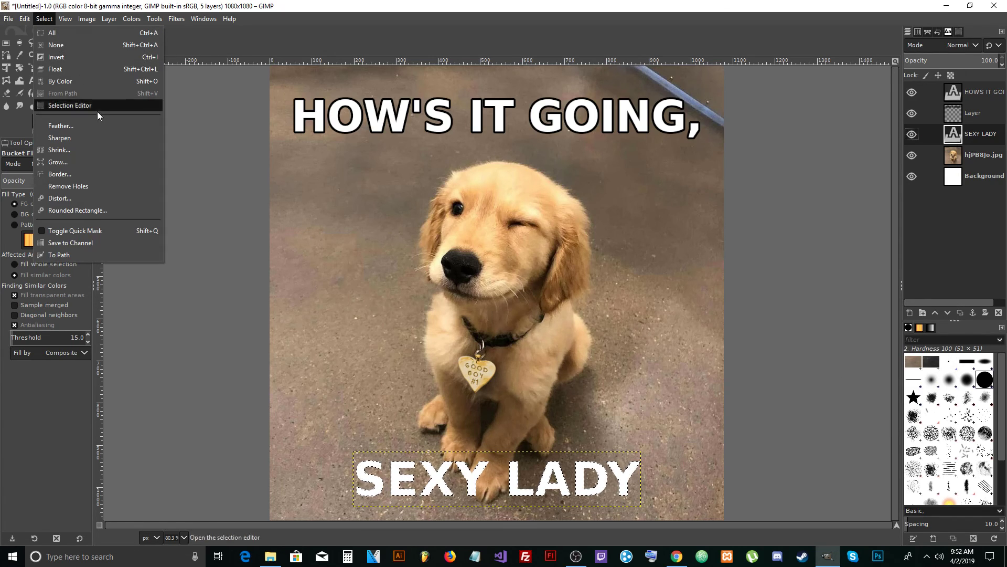
click(102, 158)
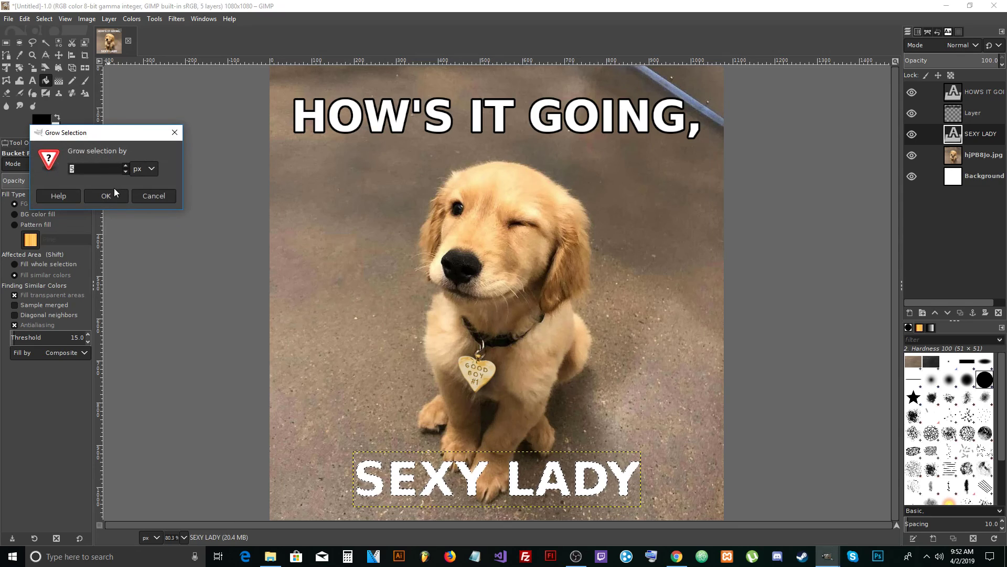
click(115, 196)
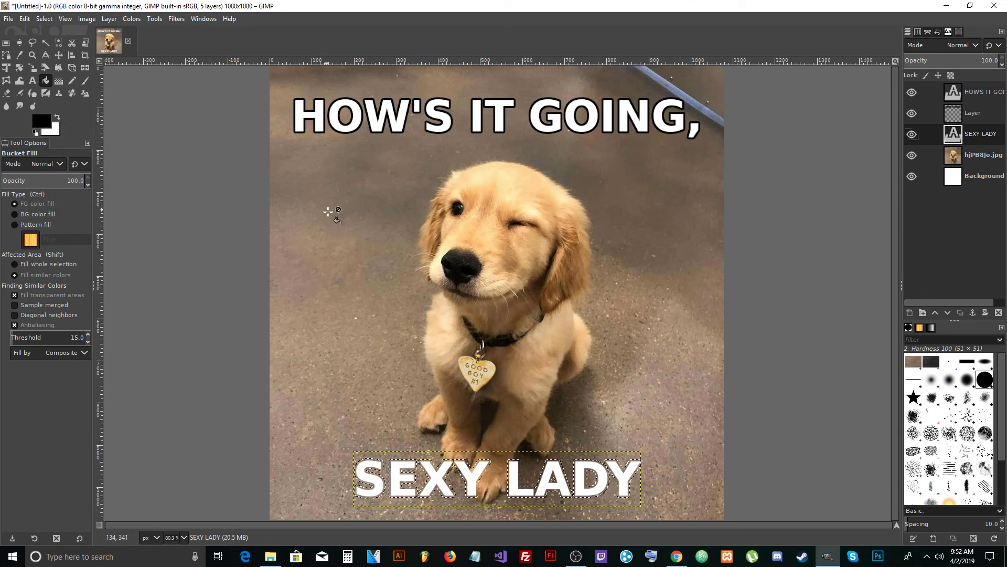
Step: Add another transparent 1080 × 1080 px layer and place it directly beneath the "SEXY LADY" text layer
click(910, 313)
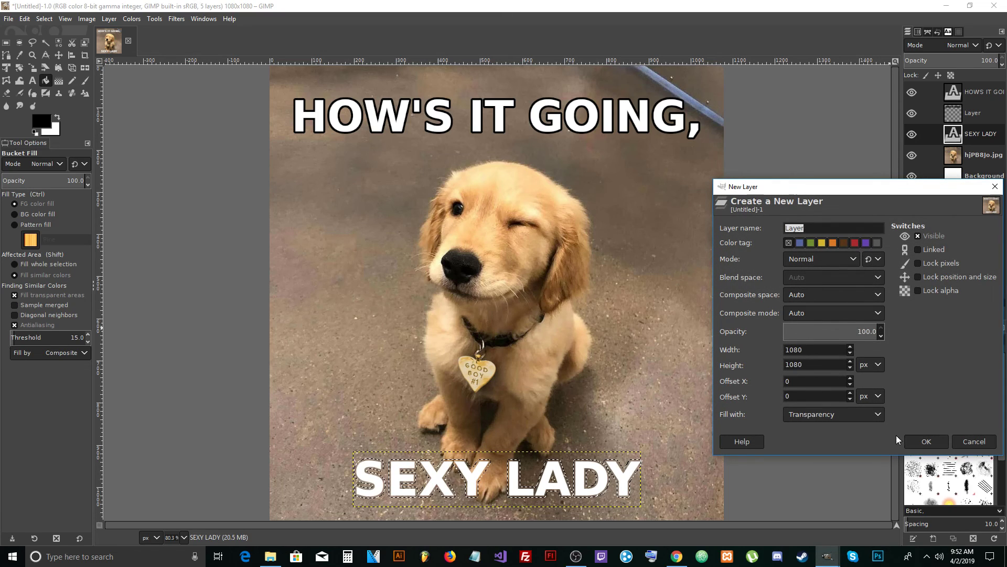
click(924, 441)
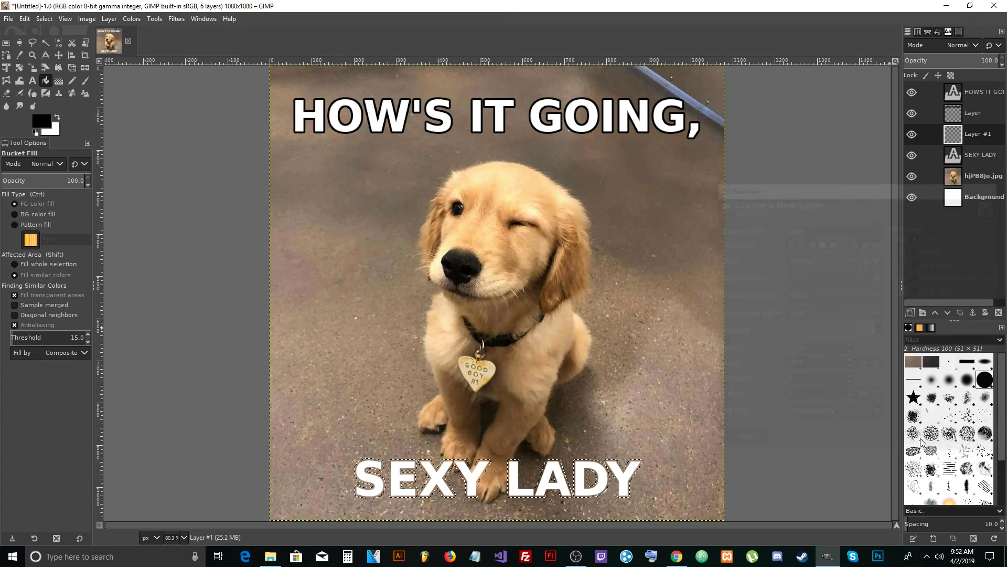
drag(950, 135, 957, 162)
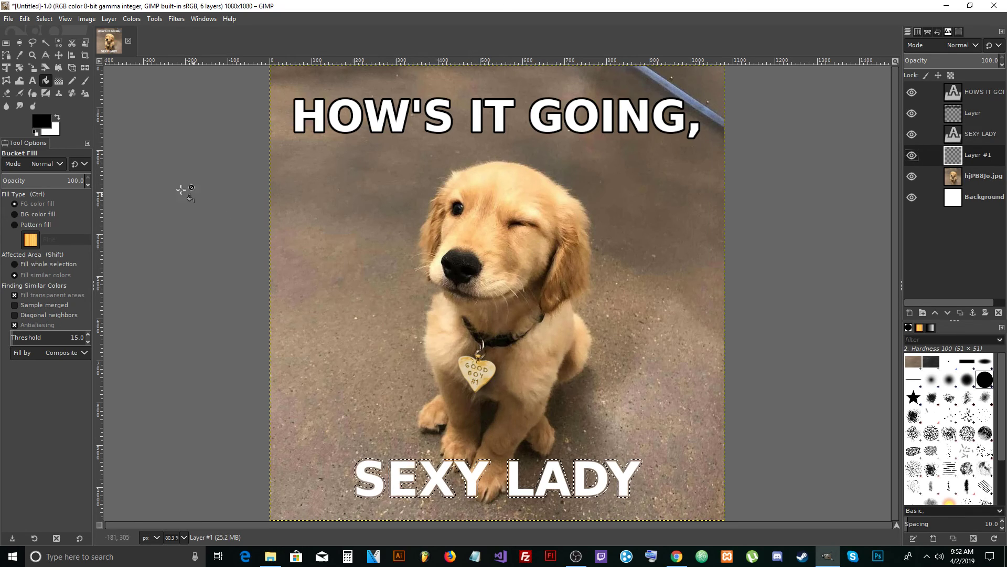
Step: Bucket-fill the grown "SEXY LADY" selection with black on the layer beneath the text, and clear the selection
drag(41, 122, 420, 474)
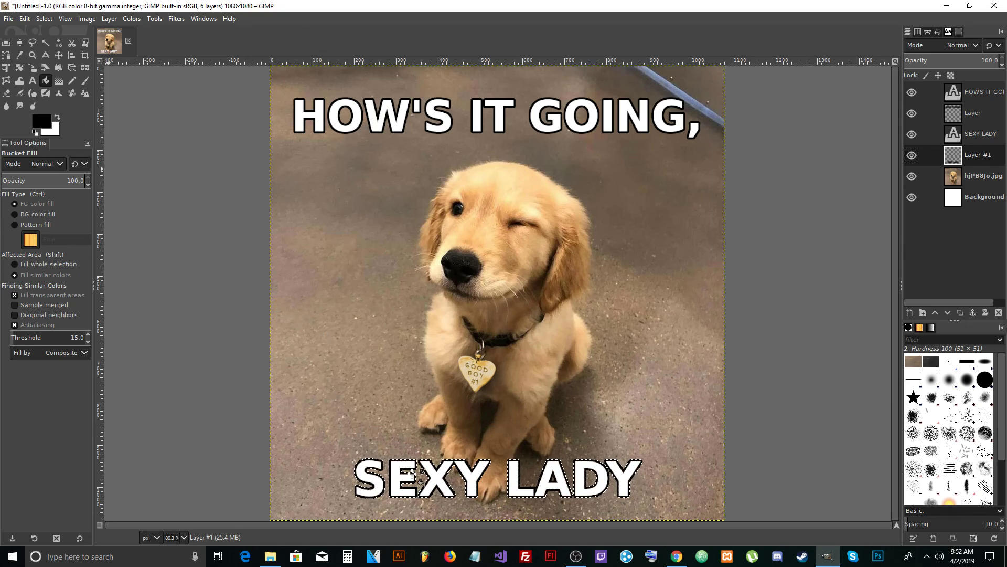
click(48, 18)
click(53, 43)
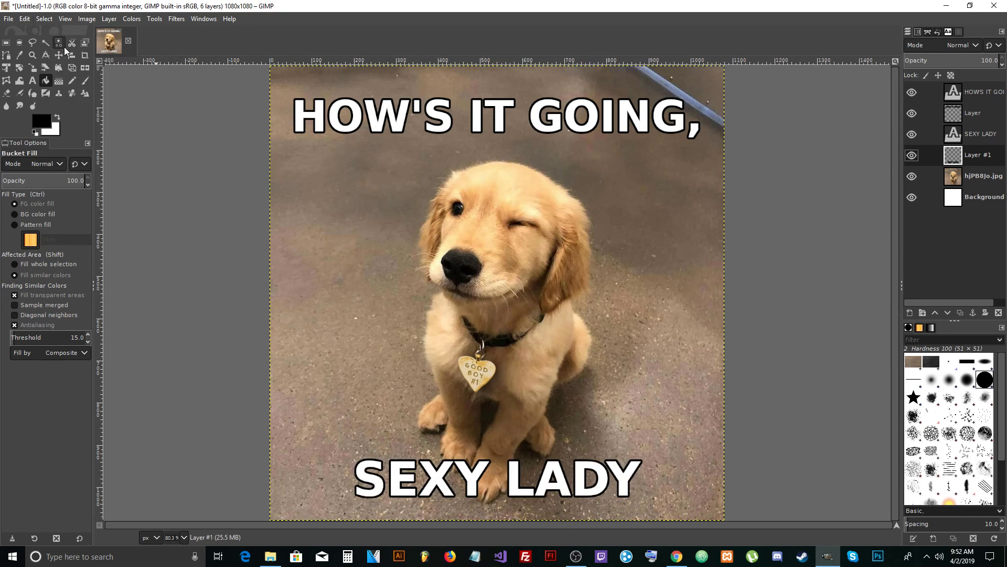
mouse_move(394, 240)
mouse_down()
mouse_move(399, 231)
mouse_move(397, 240)
mouse_up()
scroll(397, 239, down, 1)
scroll(398, 237, up, 1)
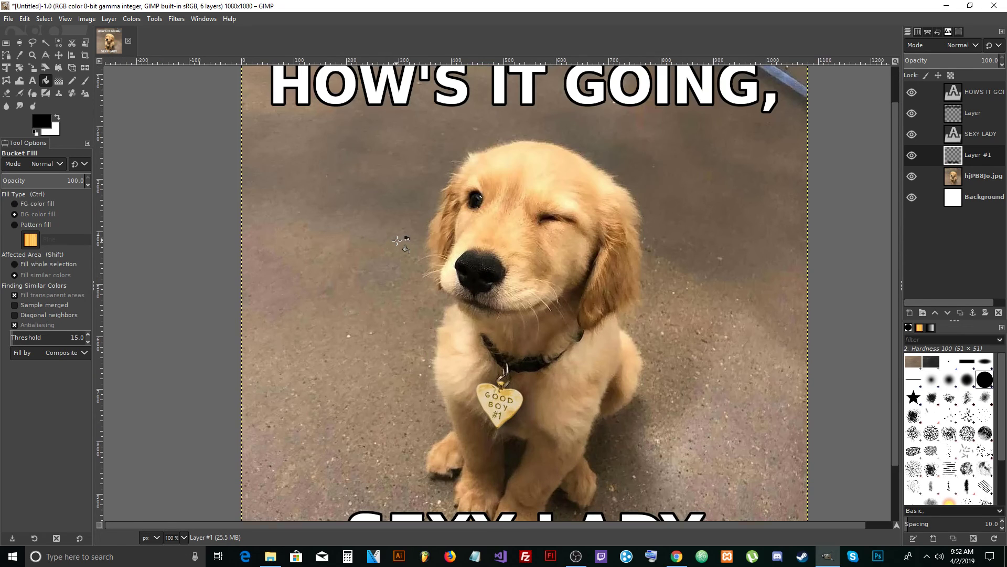
scroll(395, 235, down, 1)
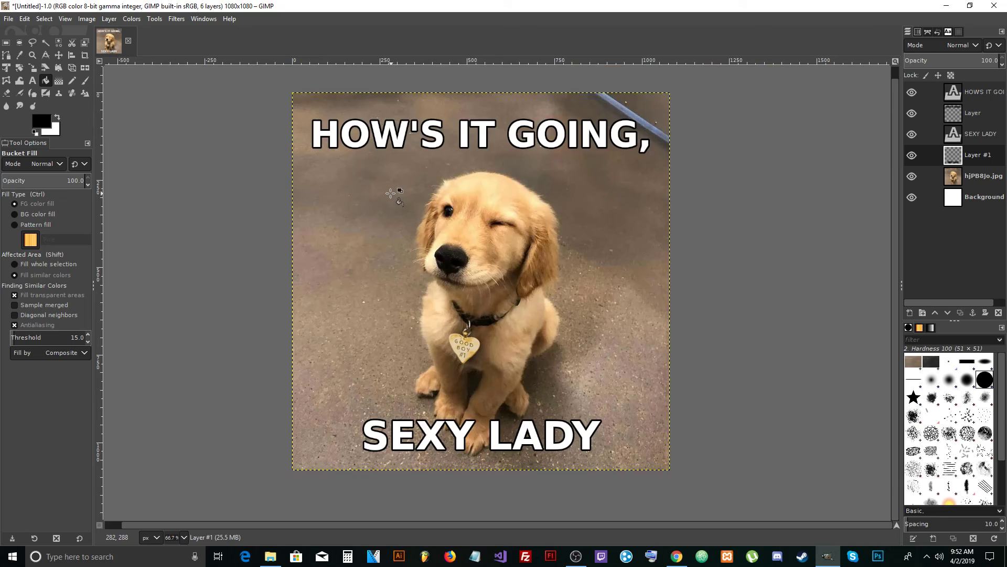
Step: Try an elliptical selection of about 504 × 352 px over the puppy's face, and replace it with a selection of the whole image
click(7, 43)
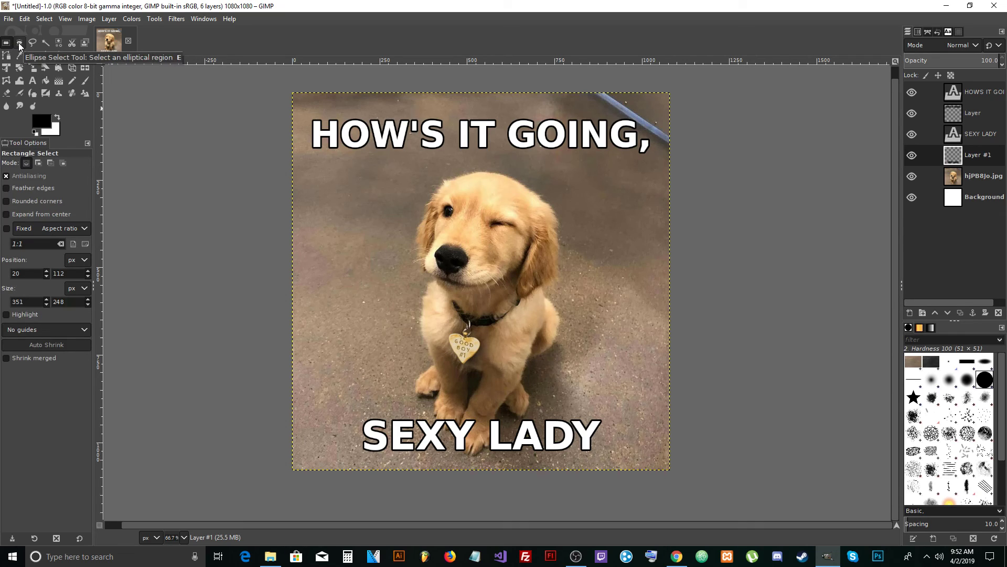
click(20, 44)
drag(338, 173, 514, 296)
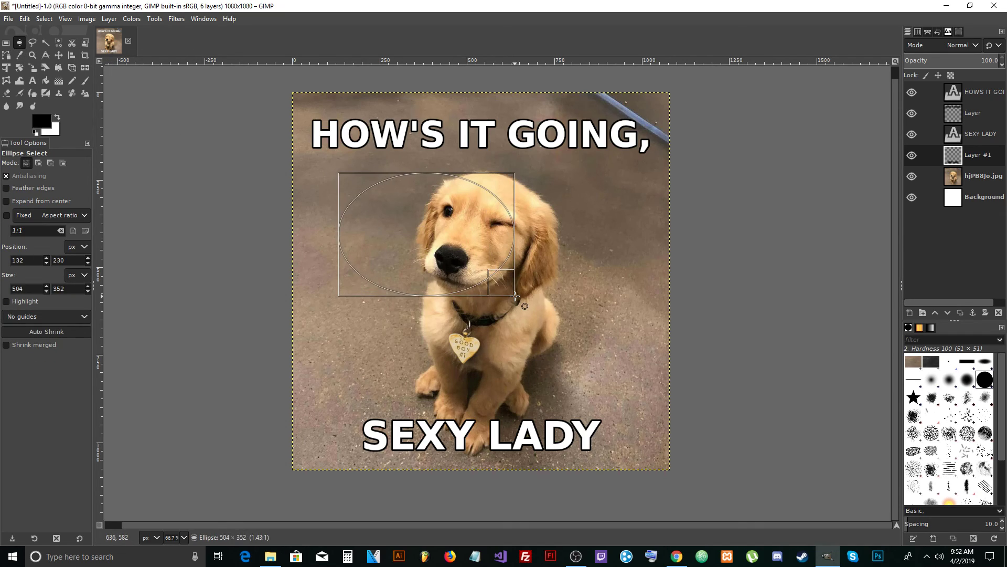
click(44, 19)
click(50, 34)
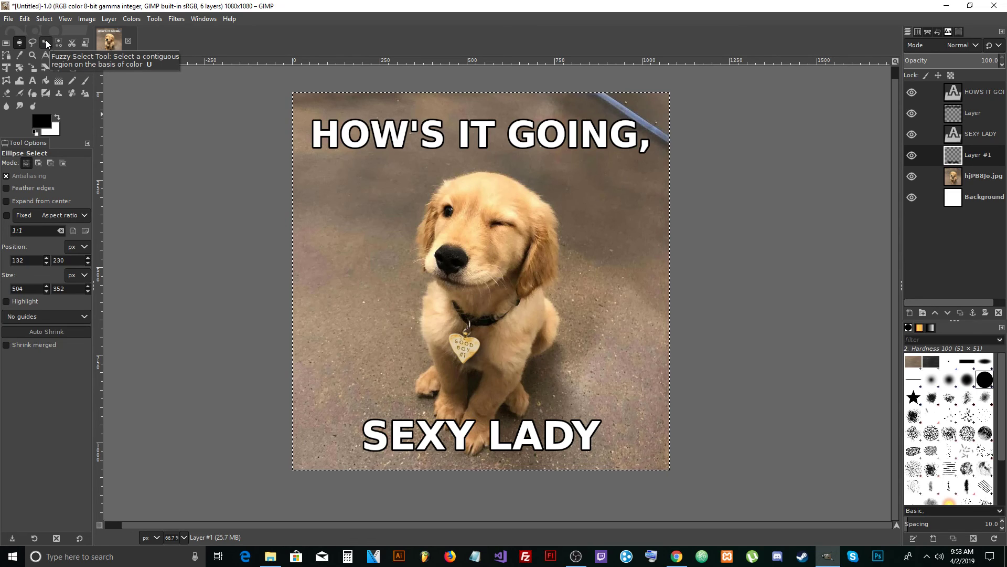
Step: Try Fuzzy Select on single characters of the "HOW'S IT GOING," text layer: the O, the W and the apostrophe
click(46, 42)
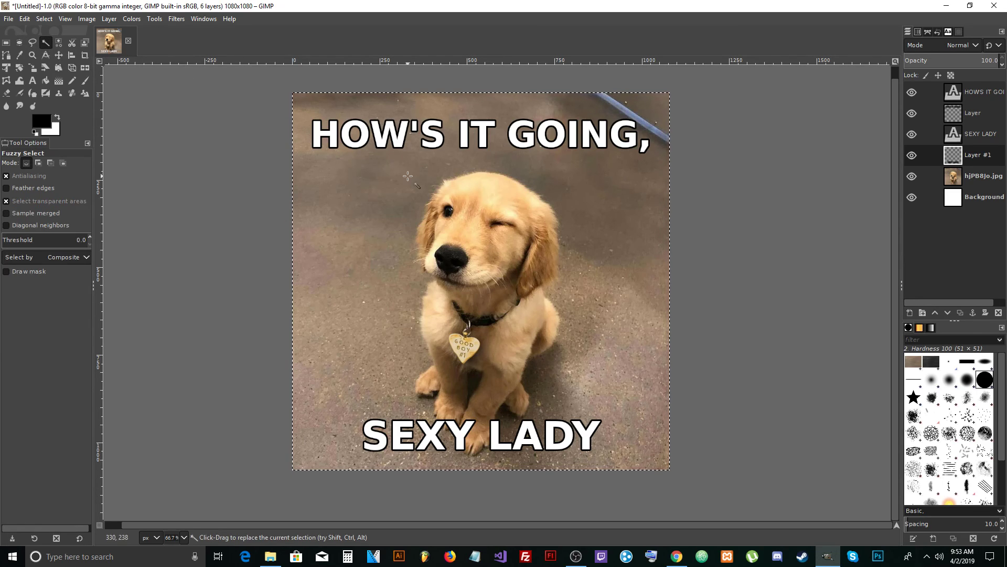
click(953, 99)
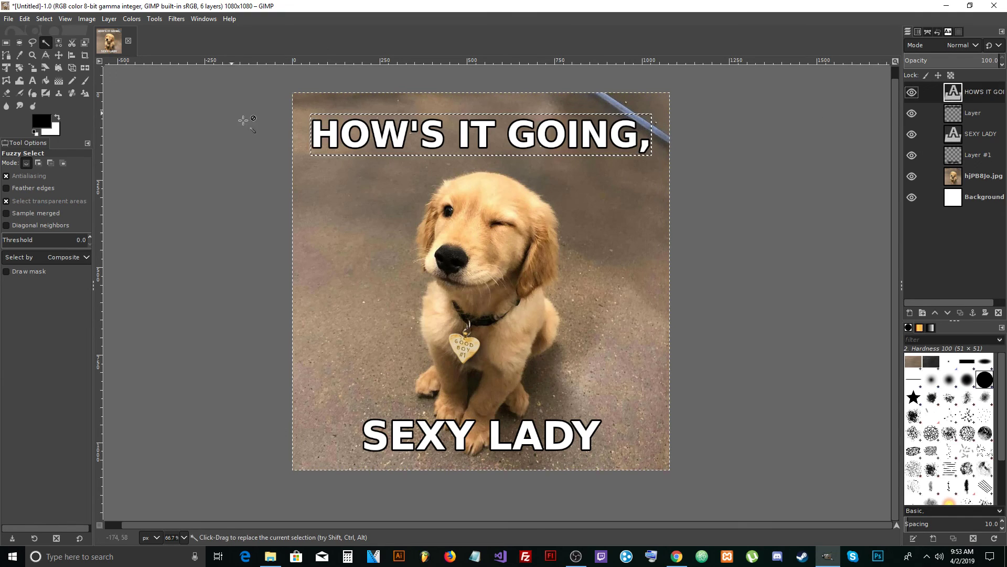
click(361, 141)
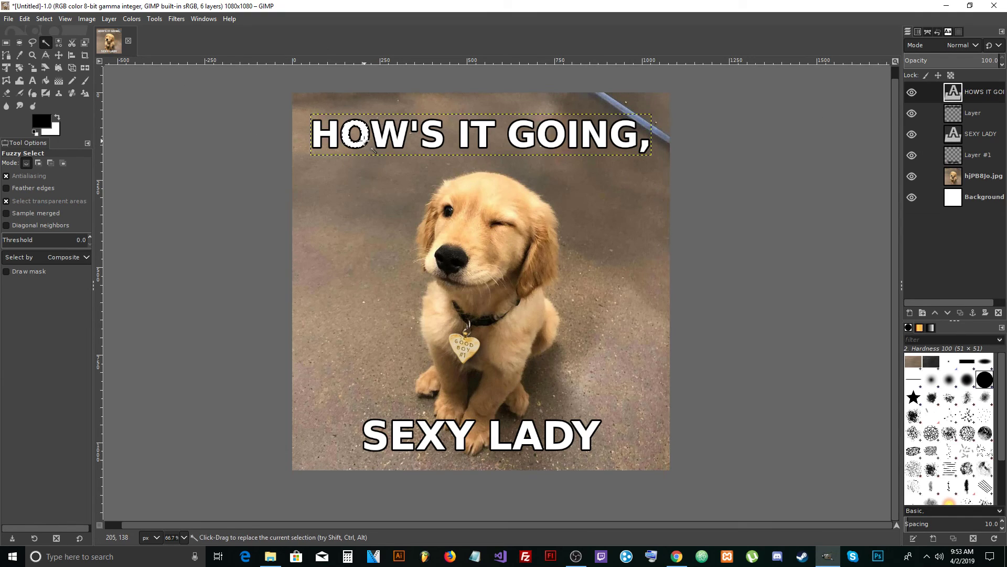
click(392, 138)
click(415, 129)
Step: Try Select by Color on the white lettering of the "HOW'S IT GOING," text layer, and clear the selection
click(58, 43)
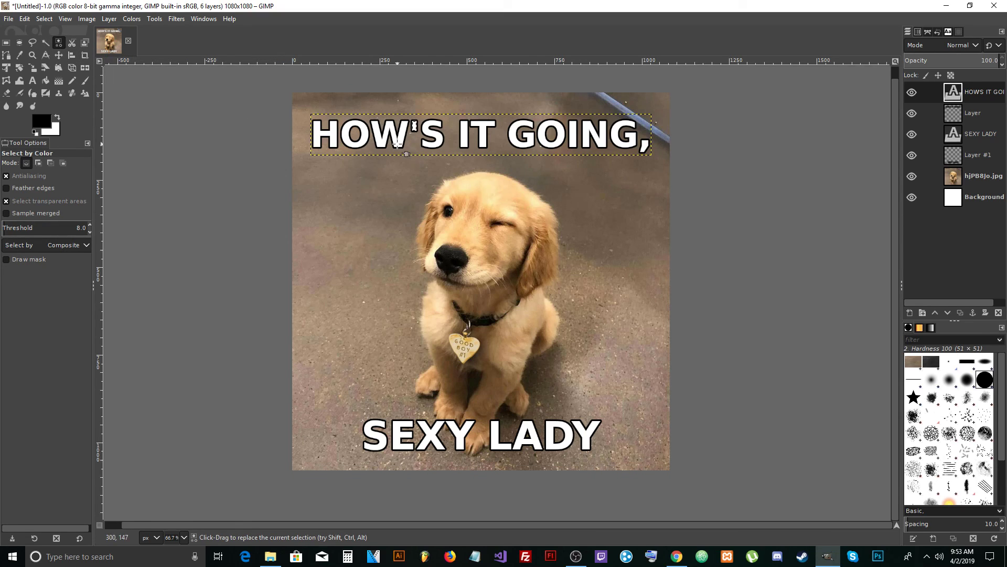
click(399, 141)
click(44, 19)
key(Escape)
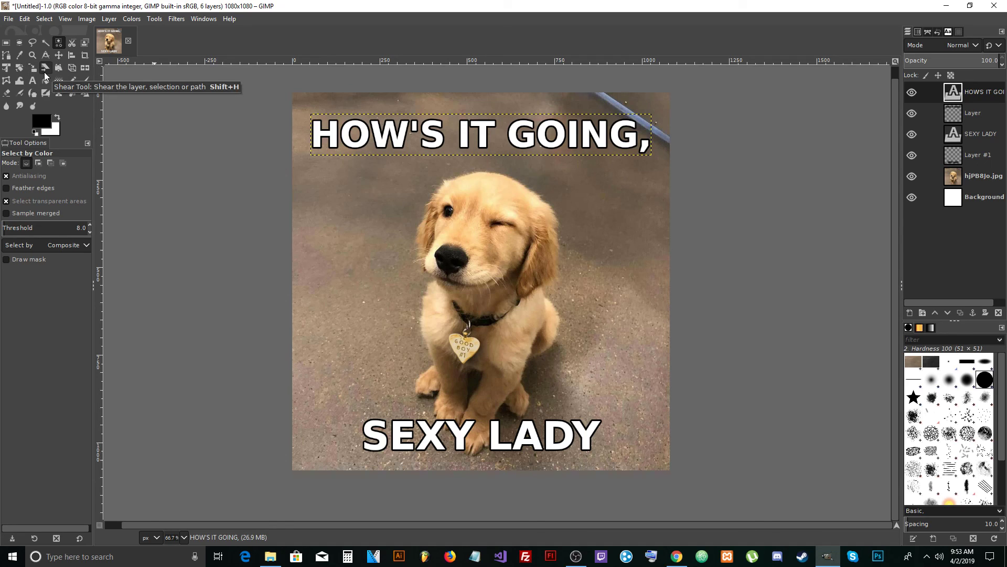
Step: Try cropping the image to a 564 × 264 px area around the puppy's face, and undo the crop
click(85, 55)
drag(343, 183, 544, 273)
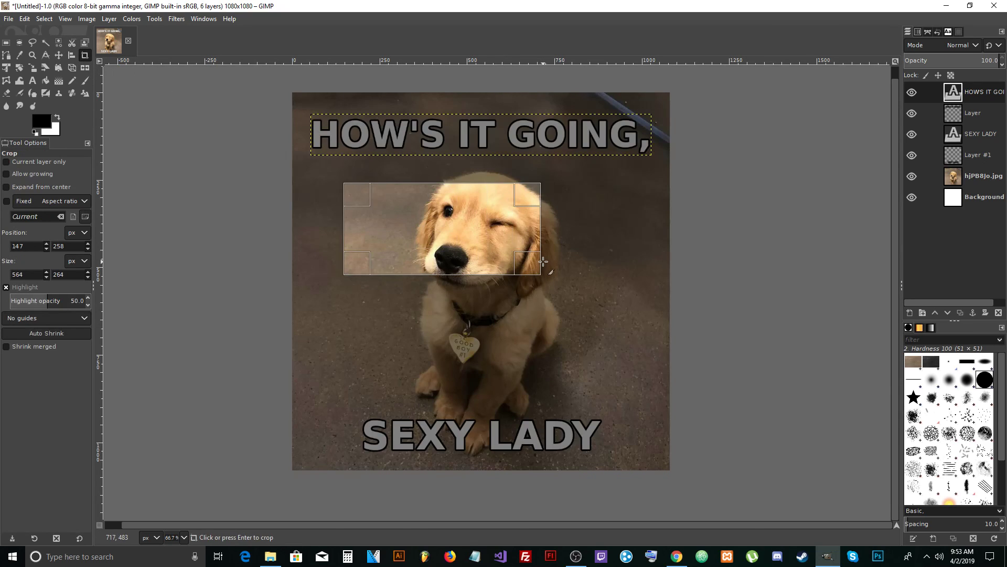
key(Return)
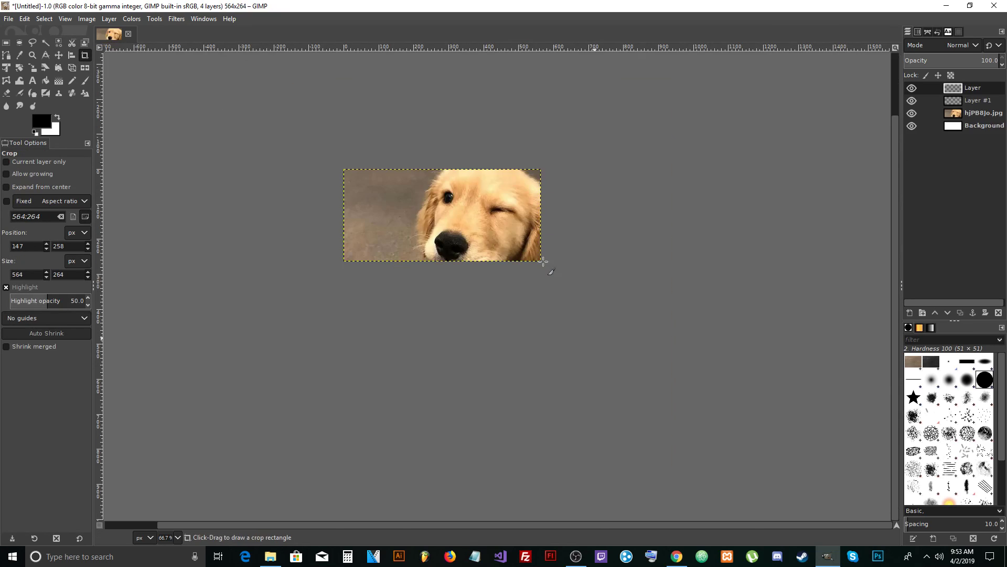
click(29, 18)
click(35, 32)
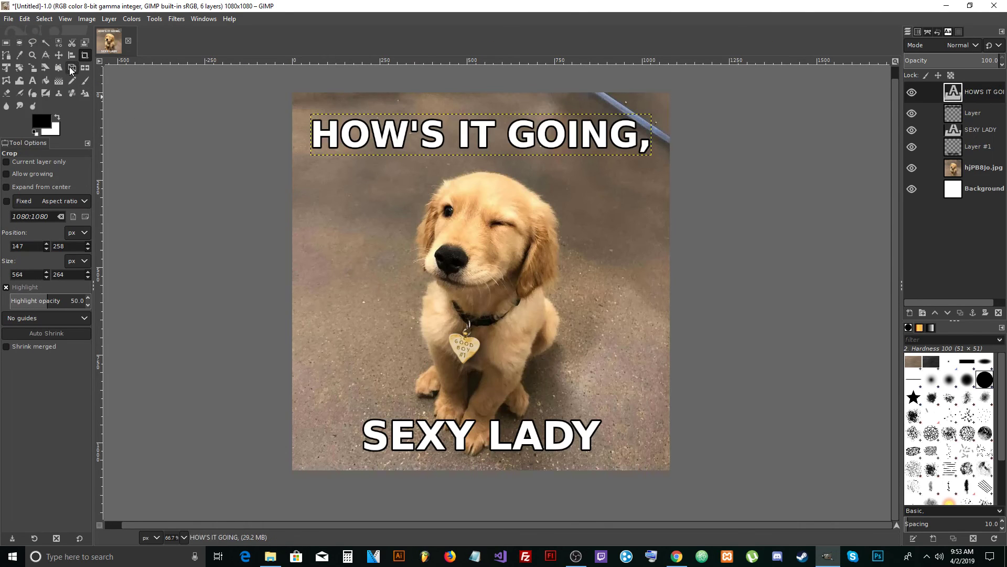
Step: Use the Zoom tool to zoom the image out to 33.3 % and return to 66.7 %
click(29, 56)
ctrl+click(356, 216)
click(356, 216)
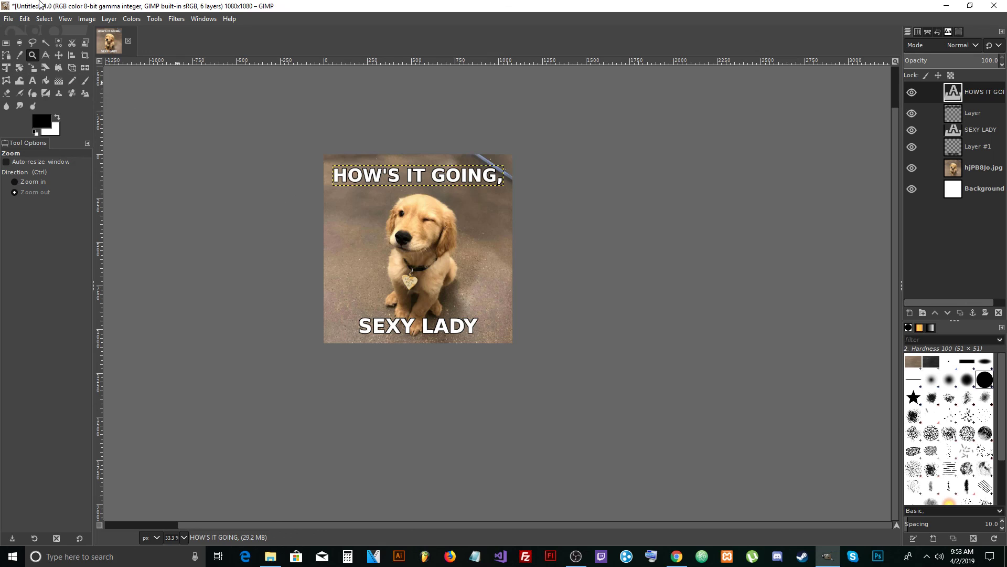
scroll(446, 289, up, 2)
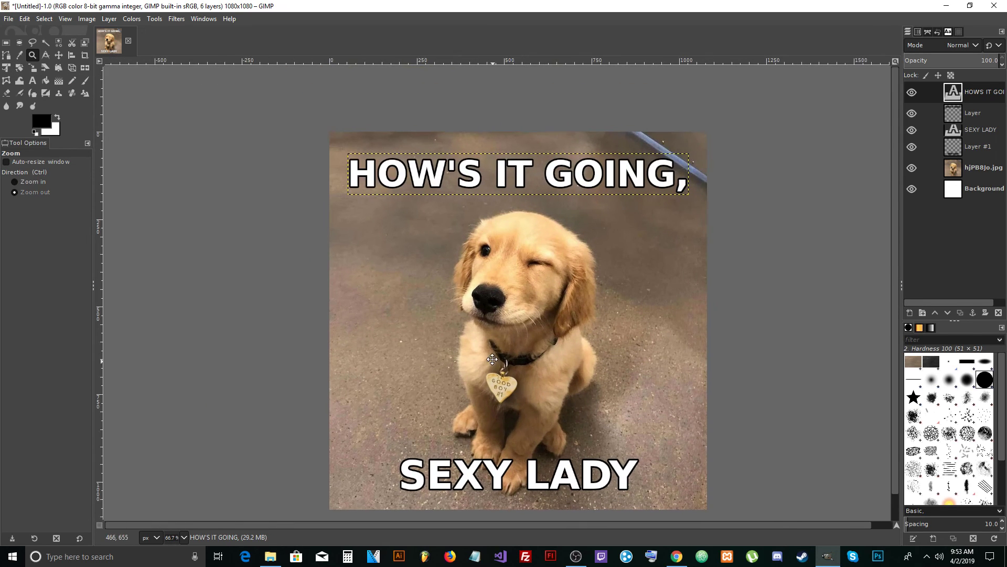
Step: Try the Rotate tool on the "HOW'S IT GOING," text layer and cancel the rotation
click(19, 68)
mouse_move(598, 153)
mouse_down()
mouse_move(614, 195)
mouse_move(599, 158)
mouse_up()
click(815, 151)
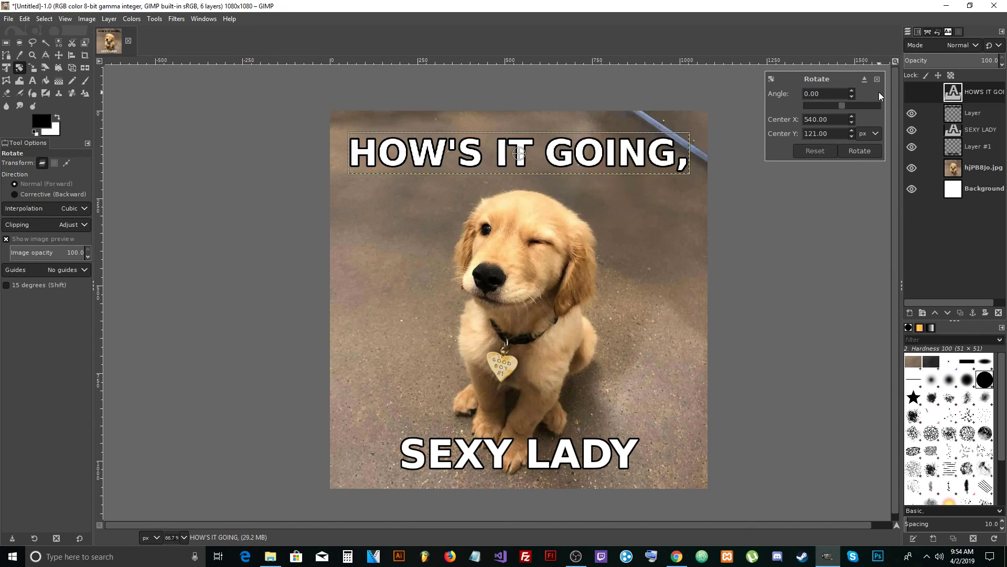
click(877, 79)
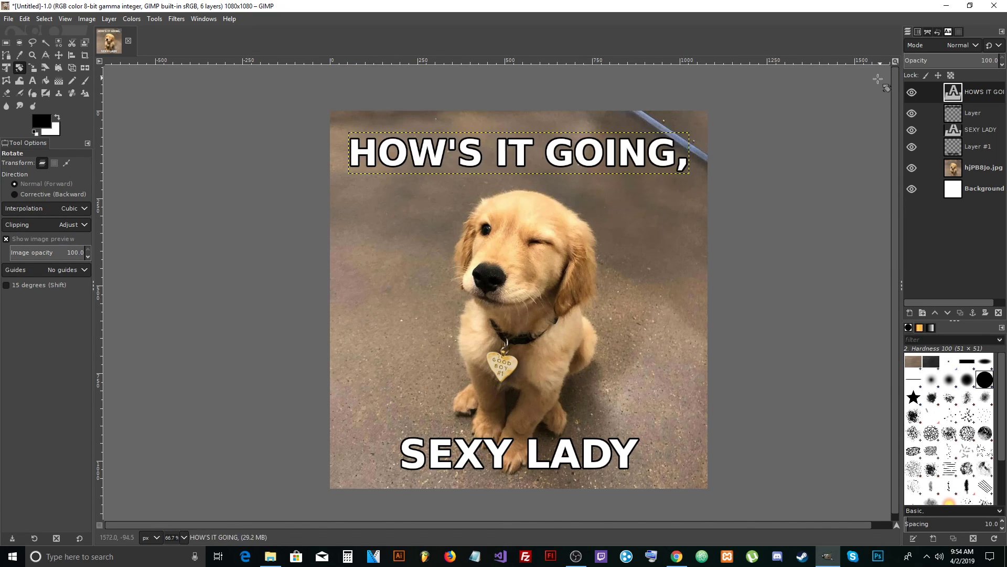
Step: Try the Scale tool on the "HOW'S IT GOING," text layer and cancel the scaling
click(33, 68)
click(522, 176)
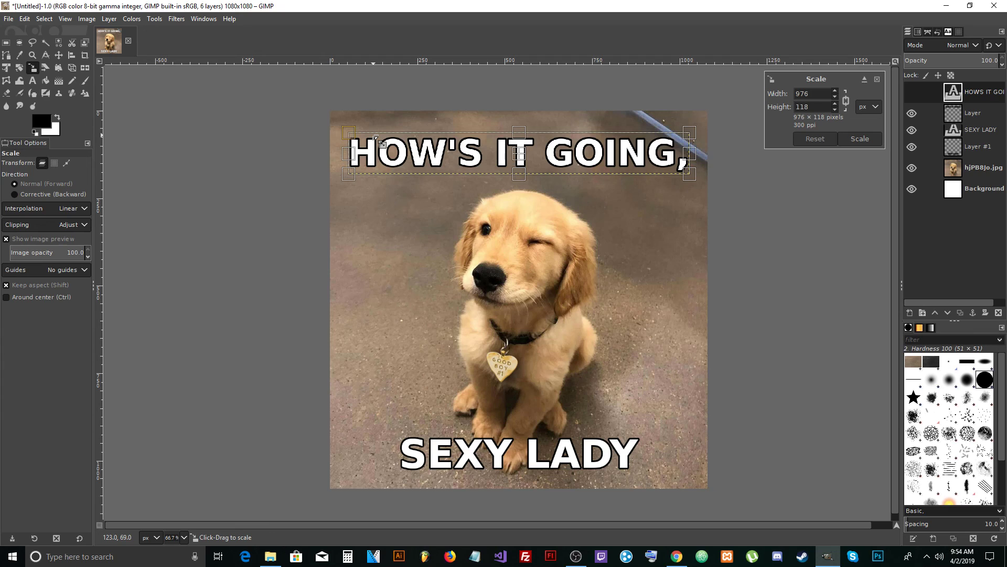
mouse_move(376, 139)
mouse_down()
mouse_move(420, 155)
mouse_move(390, 151)
mouse_up()
click(877, 79)
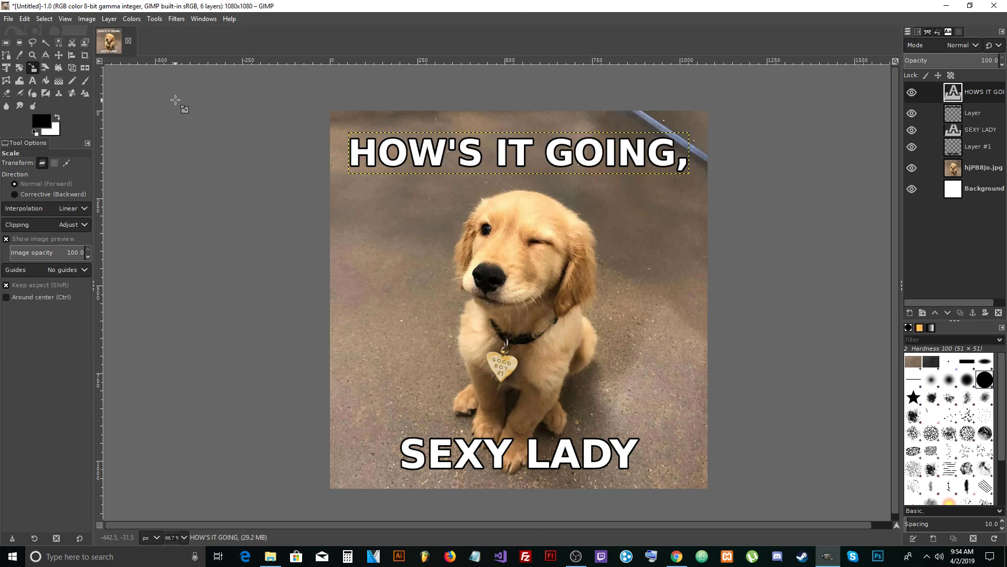
Step: Try shearing the "HOW'S IT GOING," text layer horizontally by a magnitude of 50, and cancel the shear
click(46, 68)
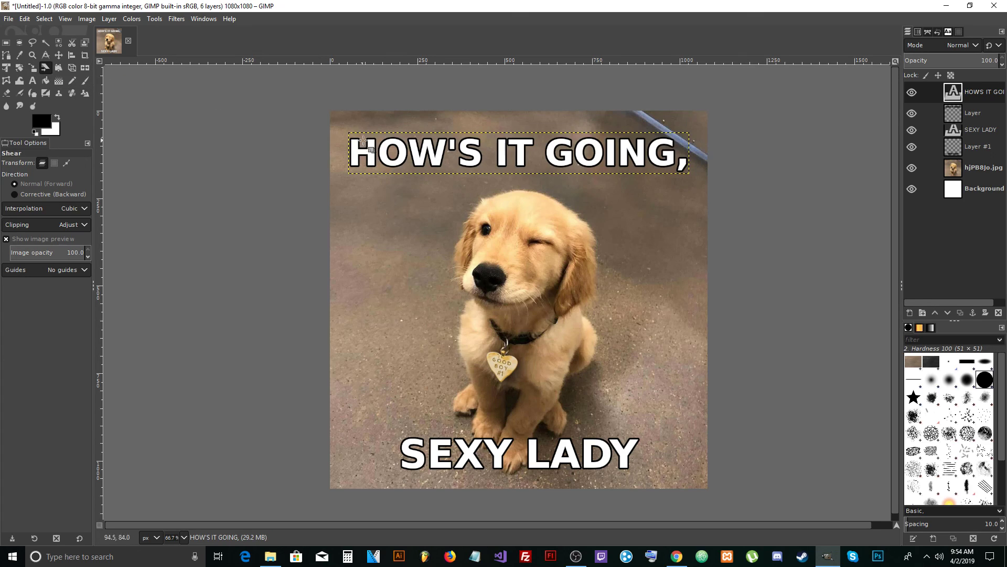
drag(391, 157, 339, 156)
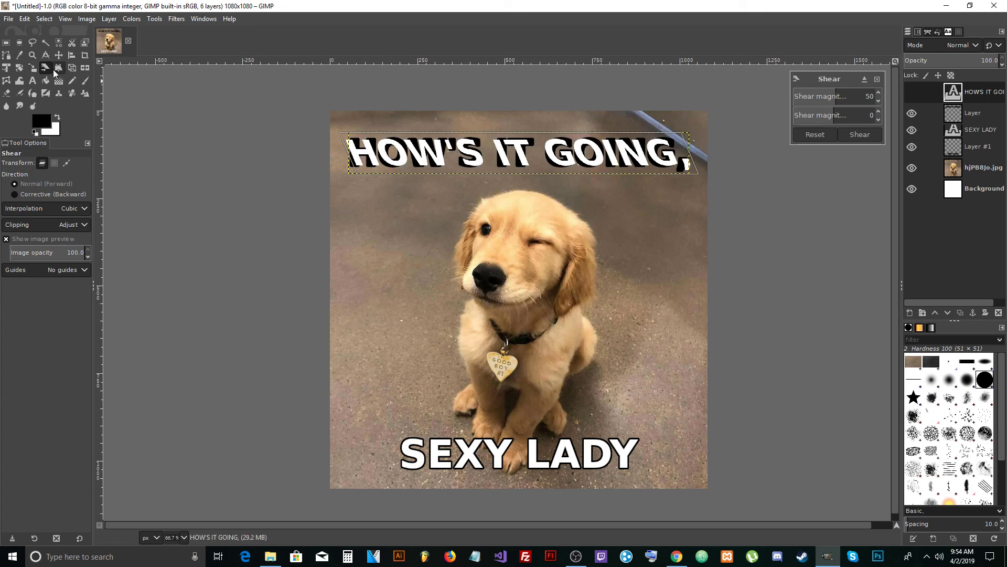
click(877, 78)
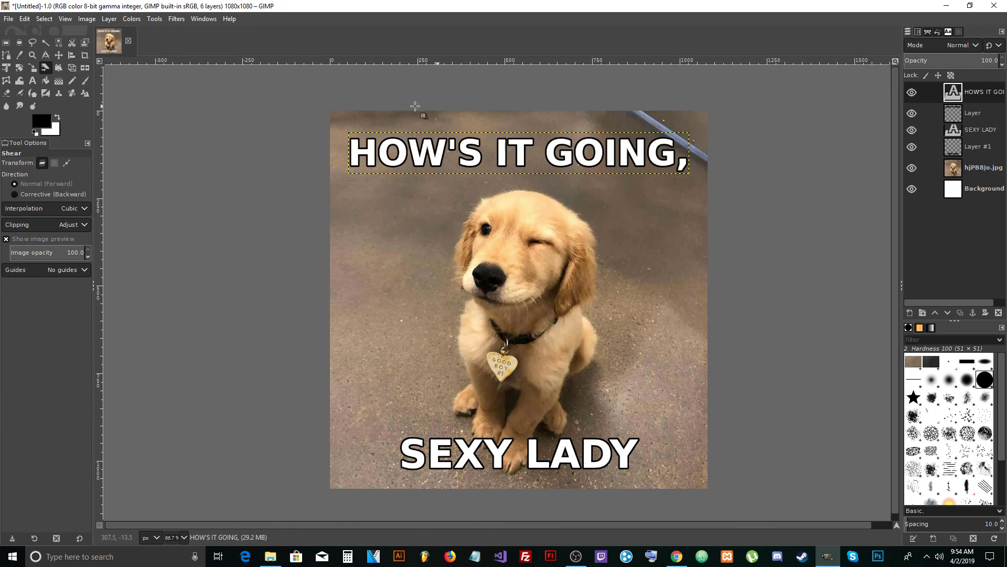
Step: Look through the Gradient tool's presets and set the foreground color to pure red (ff0000)
click(58, 80)
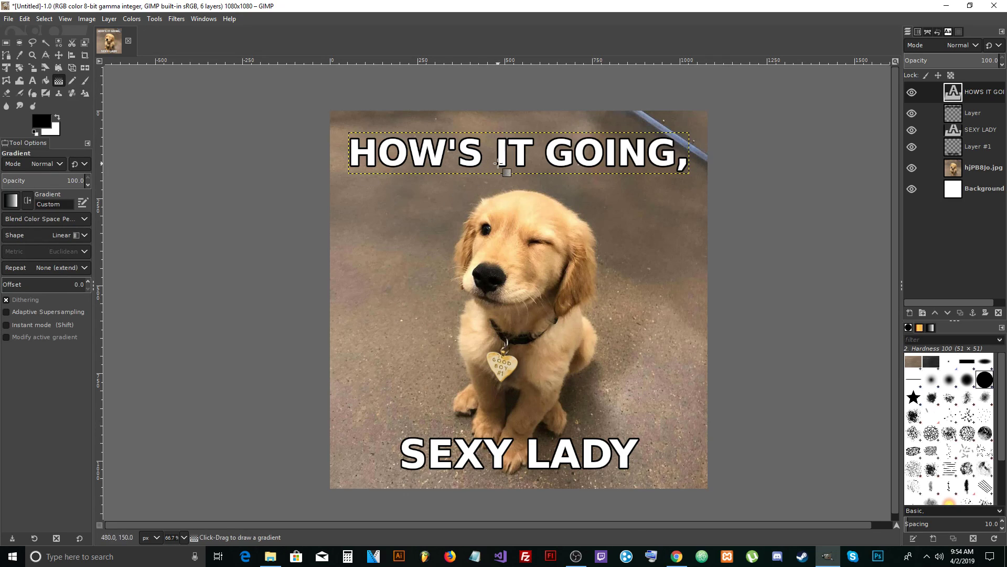
click(11, 201)
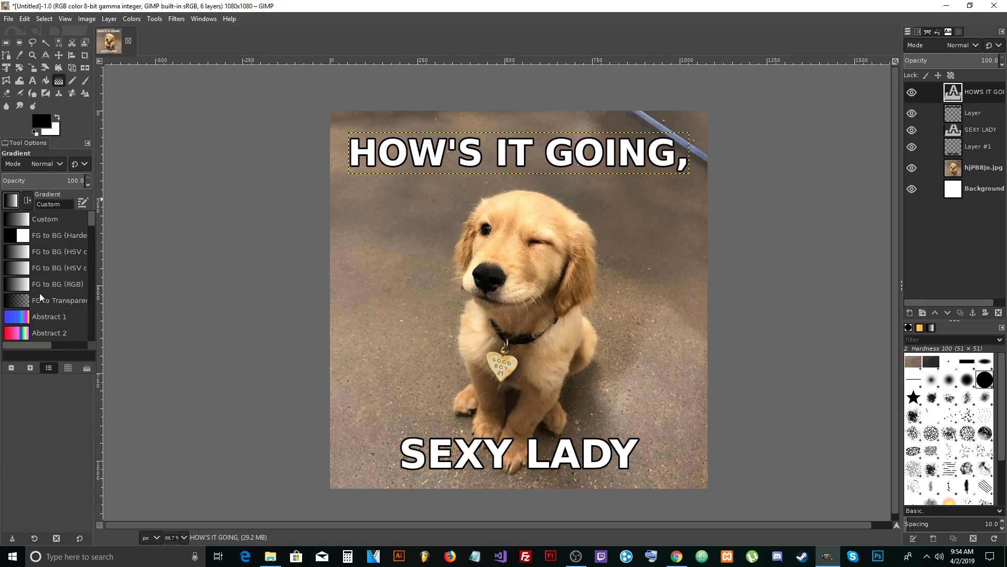
click(55, 88)
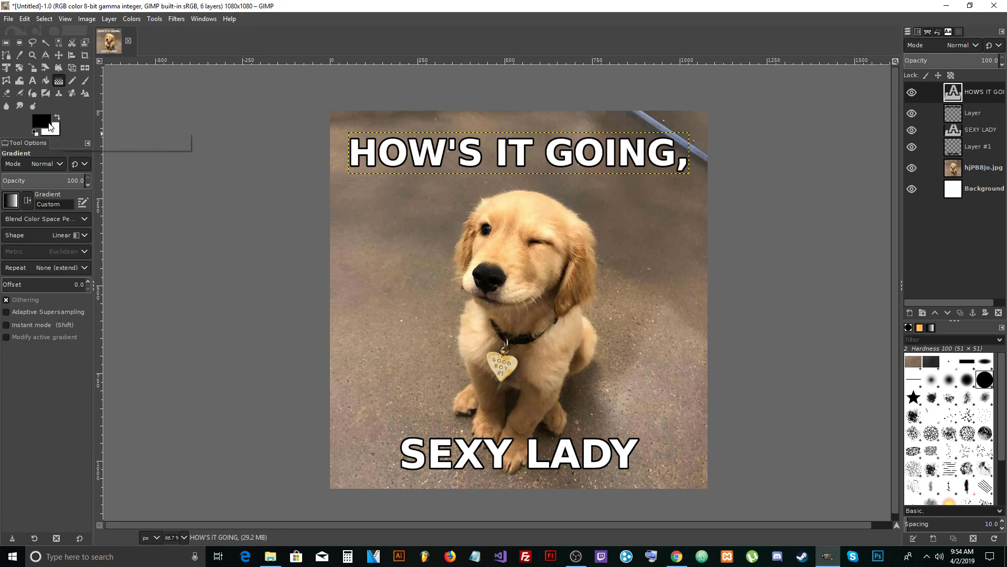
click(49, 123)
click(357, 232)
drag(357, 231, 414, 163)
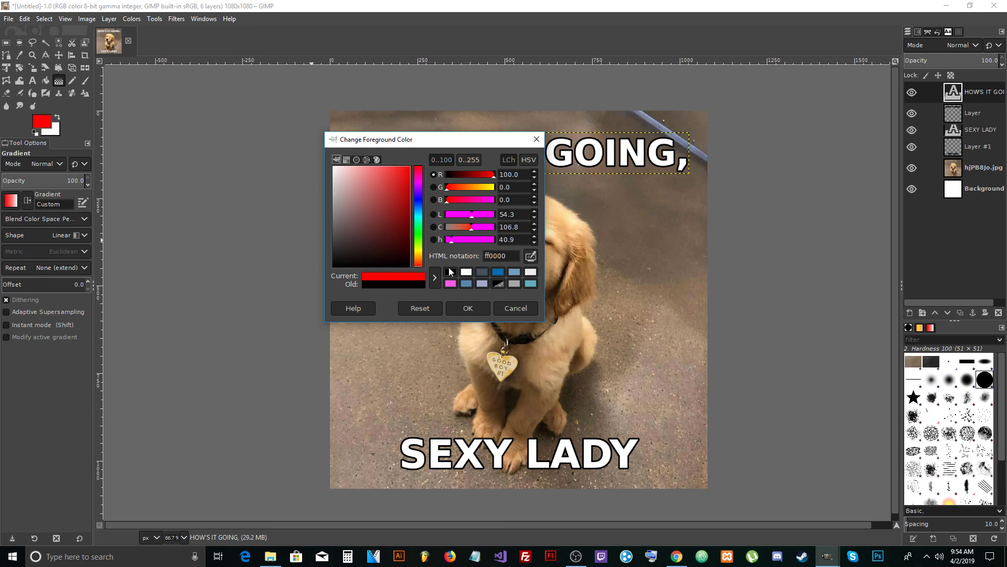
click(467, 308)
Step: Try a vertical linear red-to-white gradient about 152 px long on the "HOW'S IT GOING," layer, and undo it
mouse_move(497, 166)
mouse_down()
mouse_move(508, 135)
mouse_move(506, 152)
mouse_move(496, 137)
mouse_move(496, 217)
mouse_move(500, 191)
mouse_up()
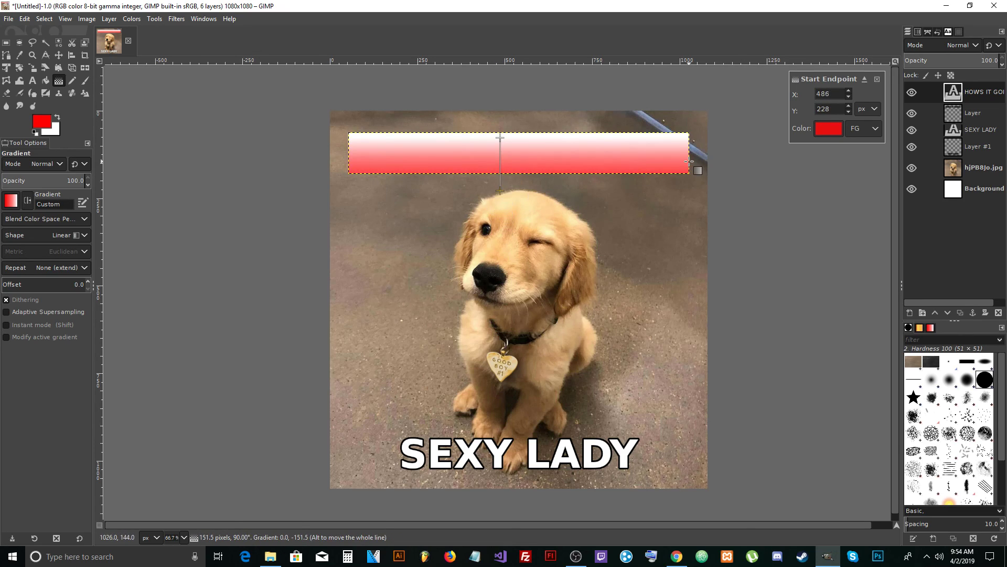
key(Return)
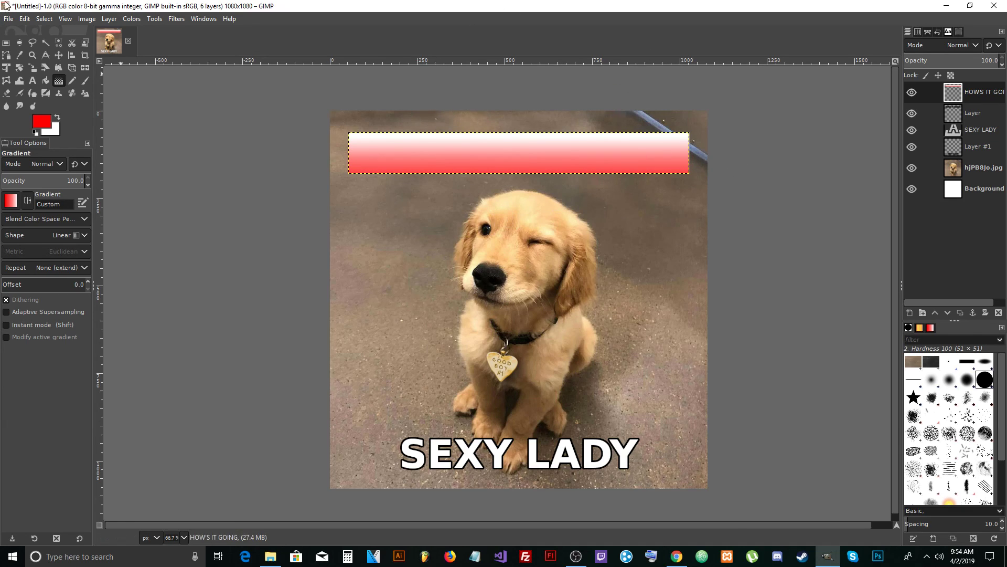
click(23, 21)
click(36, 29)
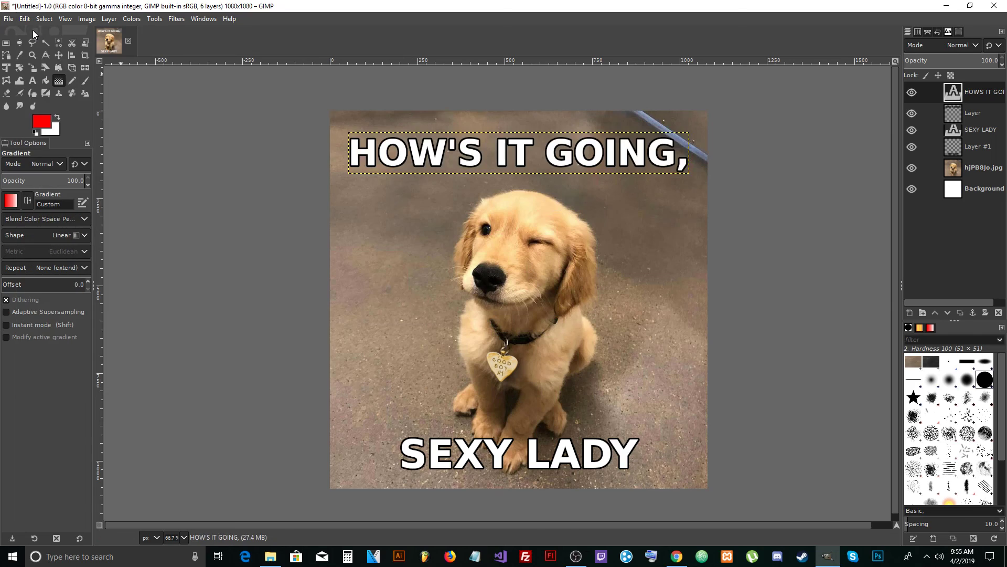
Step: Try a red zigzag Paintbrush stroke at size 51 across the "HOW'S IT GOING," text layer, and undo it
key(p)
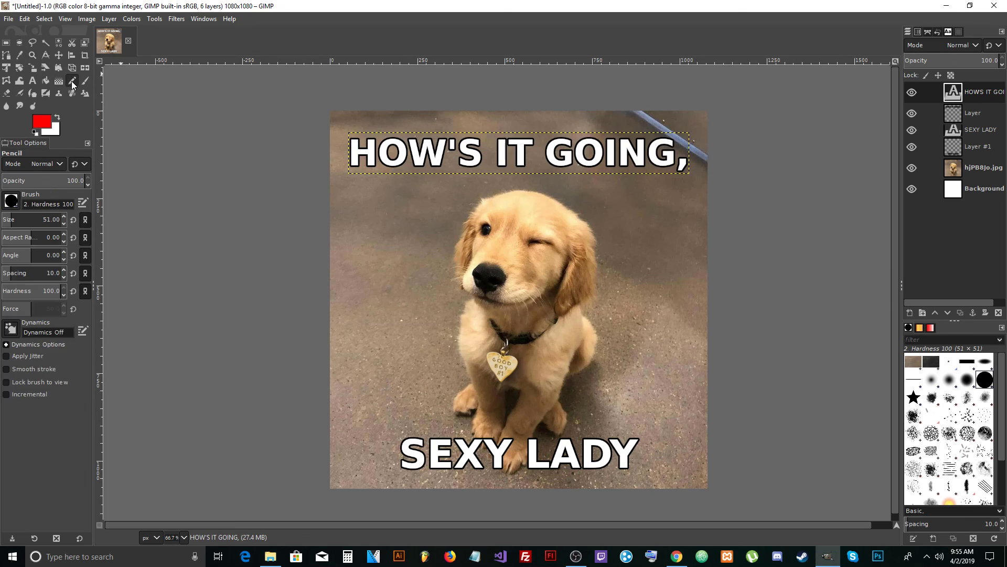
mouse_move(624, 153)
mouse_down()
mouse_move(583, 164)
mouse_move(441, 134)
mouse_up()
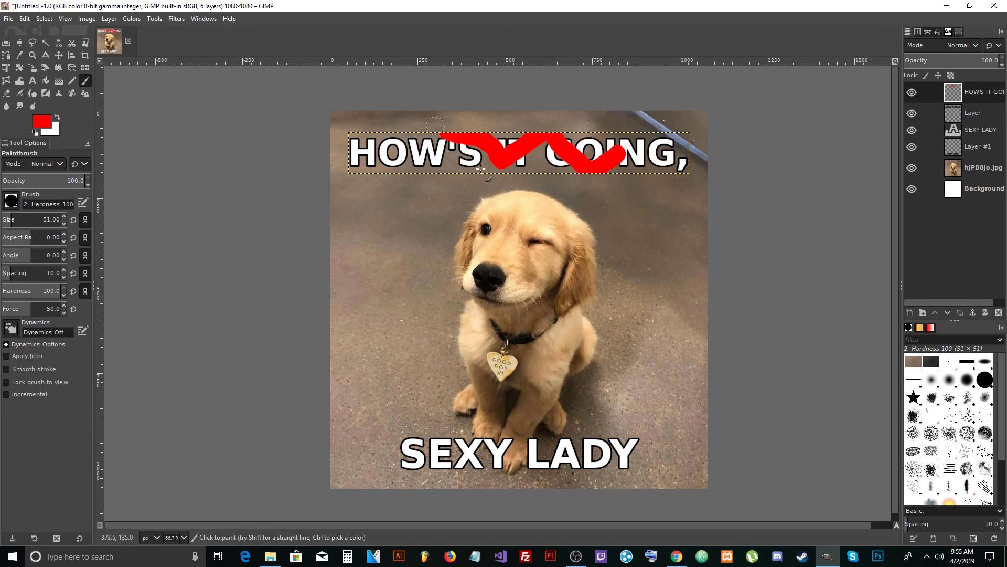
click(26, 19)
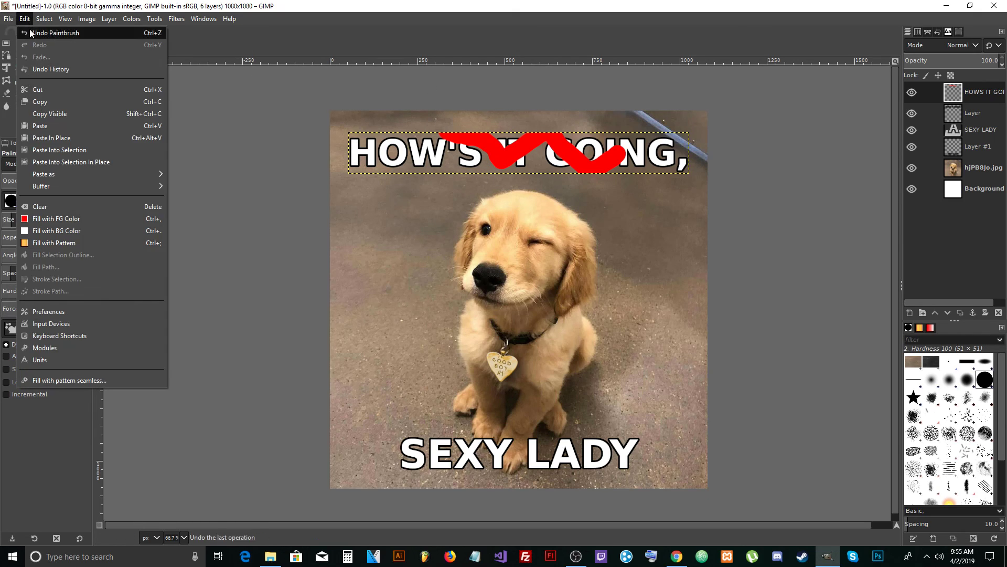
click(53, 33)
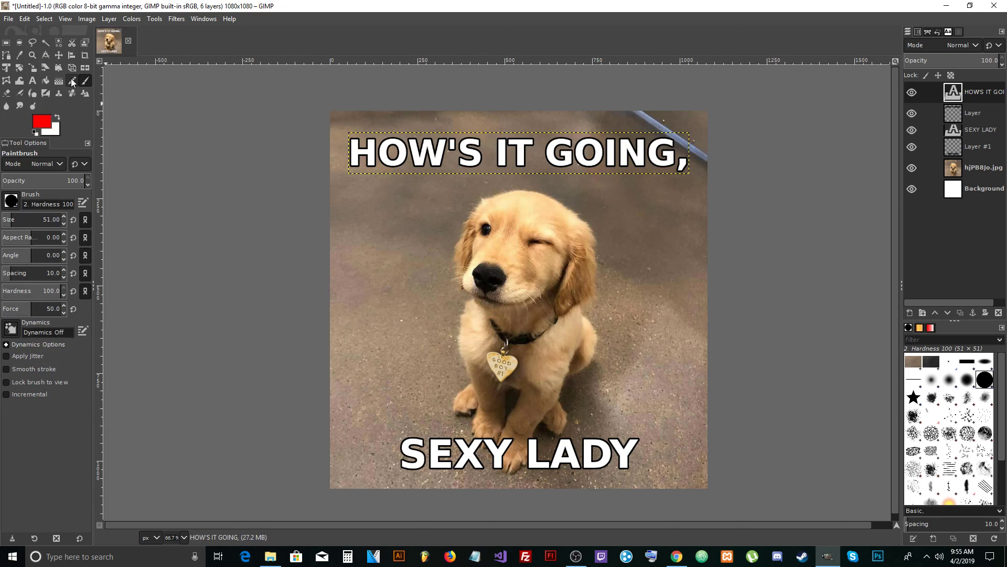
Step: Try erasing the white lettering of "HOW'S IT GOING," with two Eraser strokes at size 51, and undo both
click(7, 93)
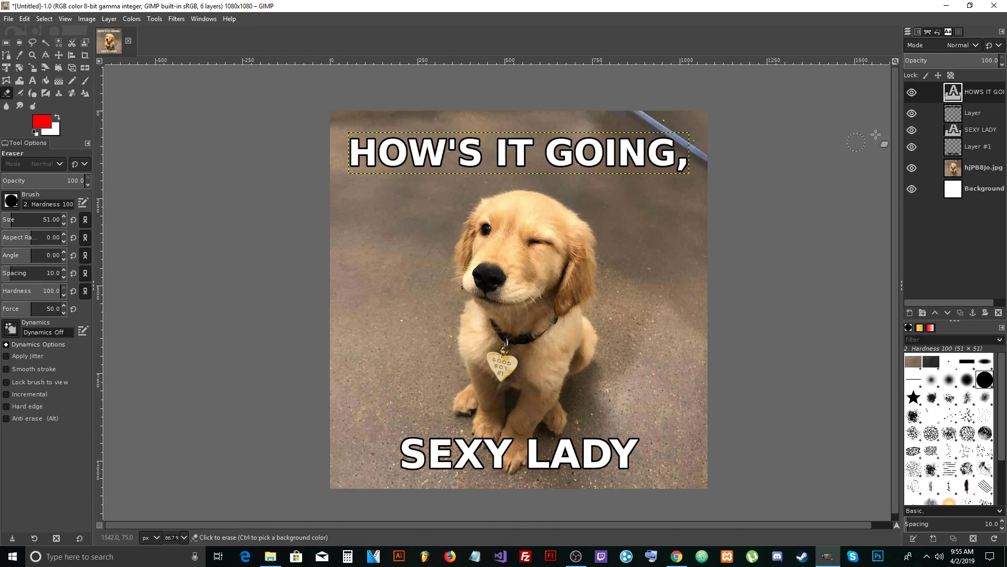
mouse_move(611, 158)
mouse_down()
mouse_move(547, 142)
mouse_move(520, 160)
mouse_up()
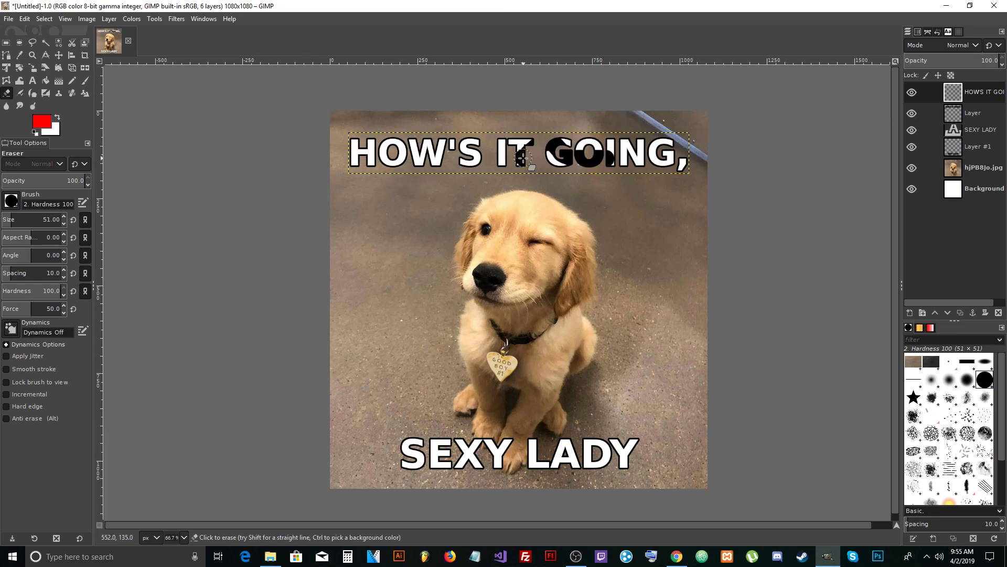
mouse_move(603, 160)
mouse_down()
mouse_move(627, 147)
mouse_move(484, 168)
mouse_move(441, 155)
mouse_up()
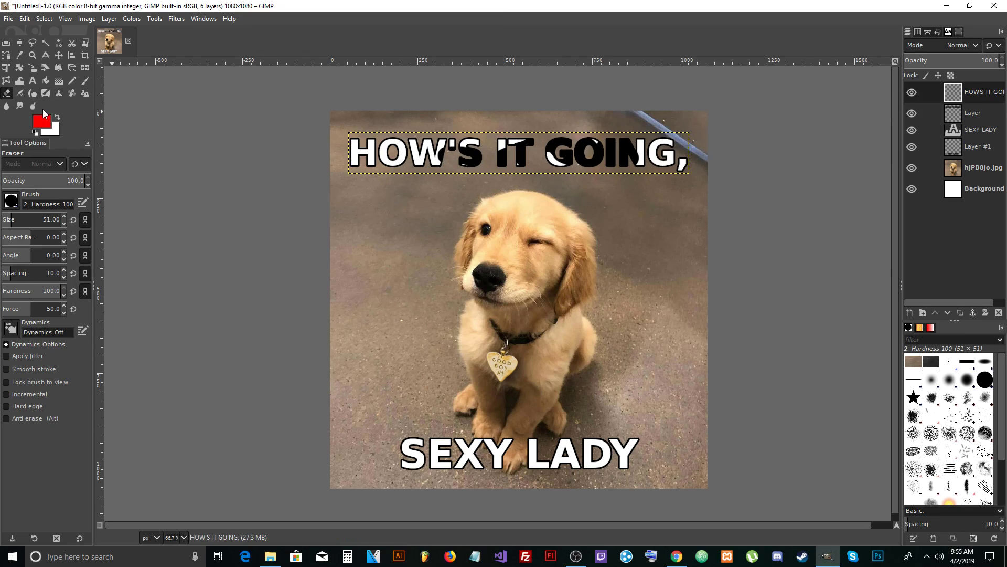
click(26, 20)
click(30, 33)
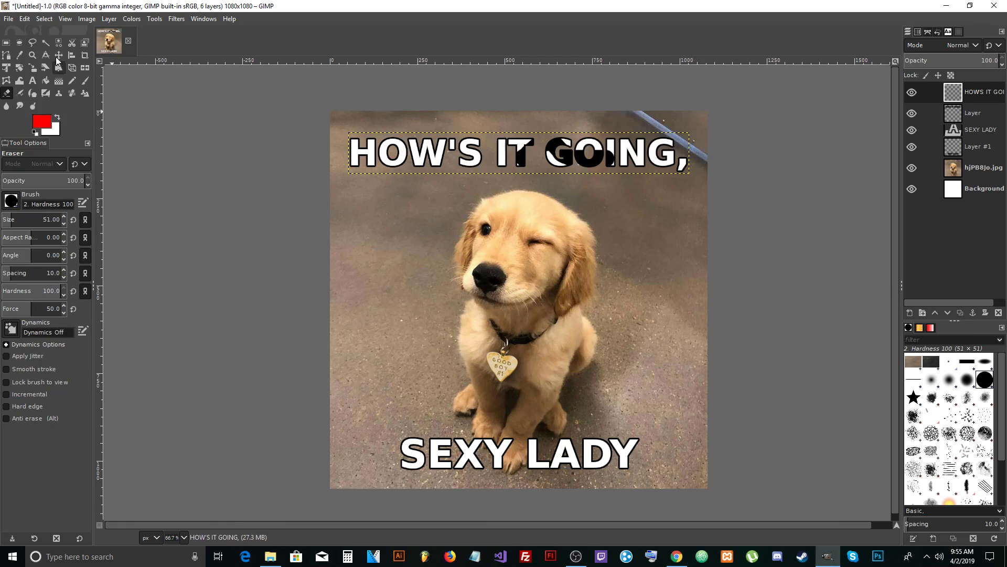
click(25, 18)
click(27, 34)
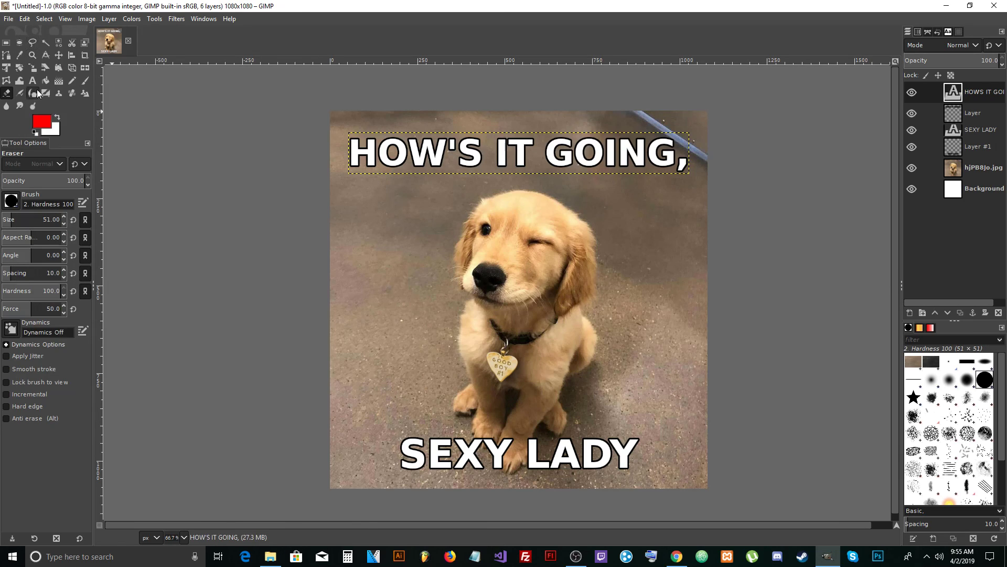
Step: Try a short curved Eraser stroke on the hjPB8Jo.jpg photo layer beside the puppy's head, and undo it
click(957, 167)
mouse_move(412, 261)
mouse_down()
mouse_move(407, 239)
mouse_move(379, 267)
mouse_up()
click(25, 19)
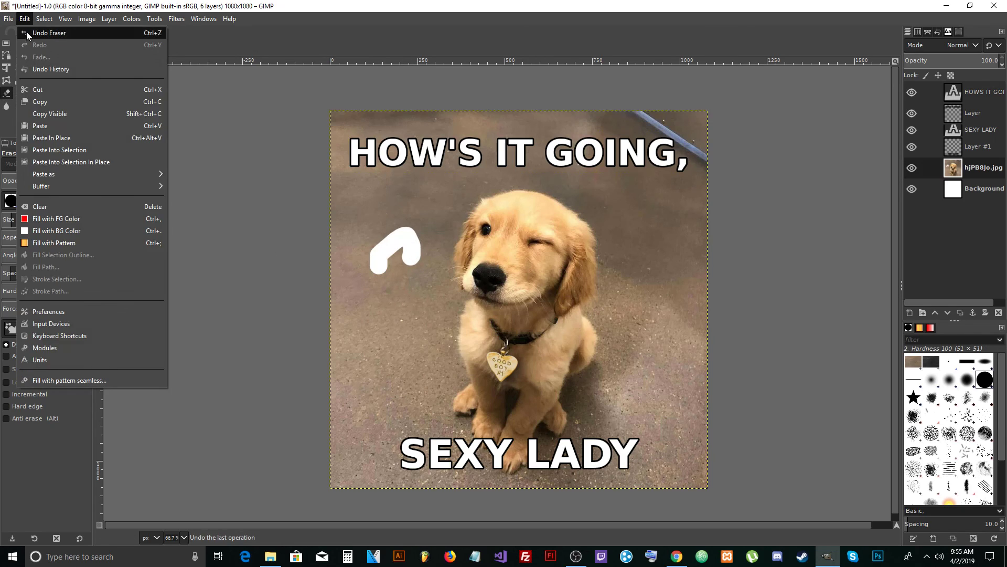
click(27, 33)
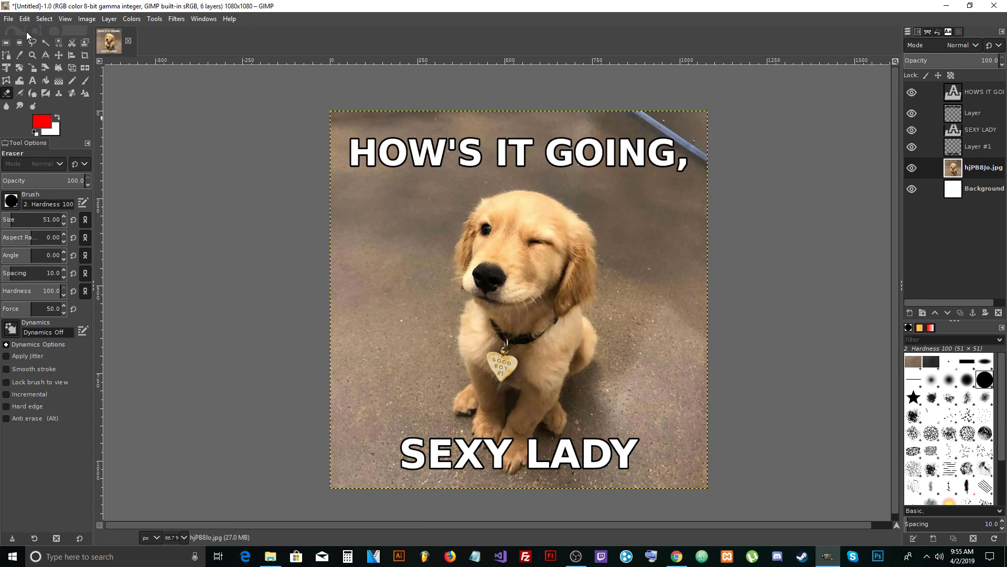
Step: Start exporting the image and choose the memes folder on the Desktop as the destination
click(9, 19)
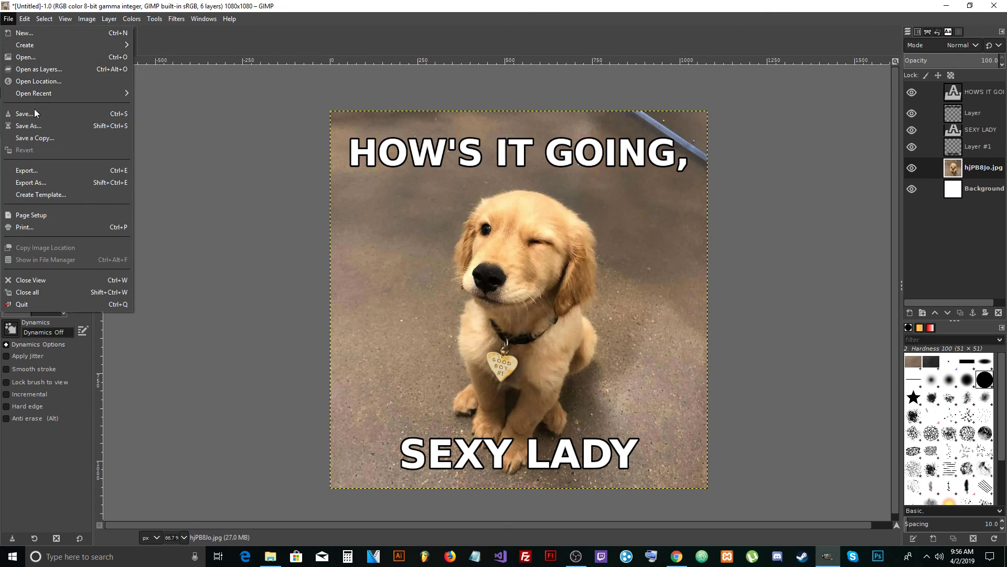
click(65, 181)
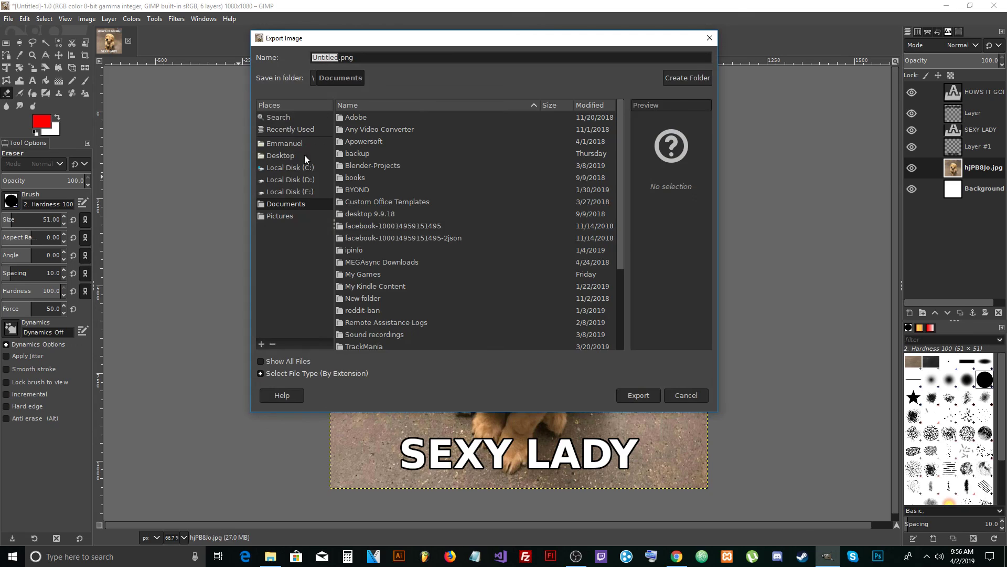
click(286, 130)
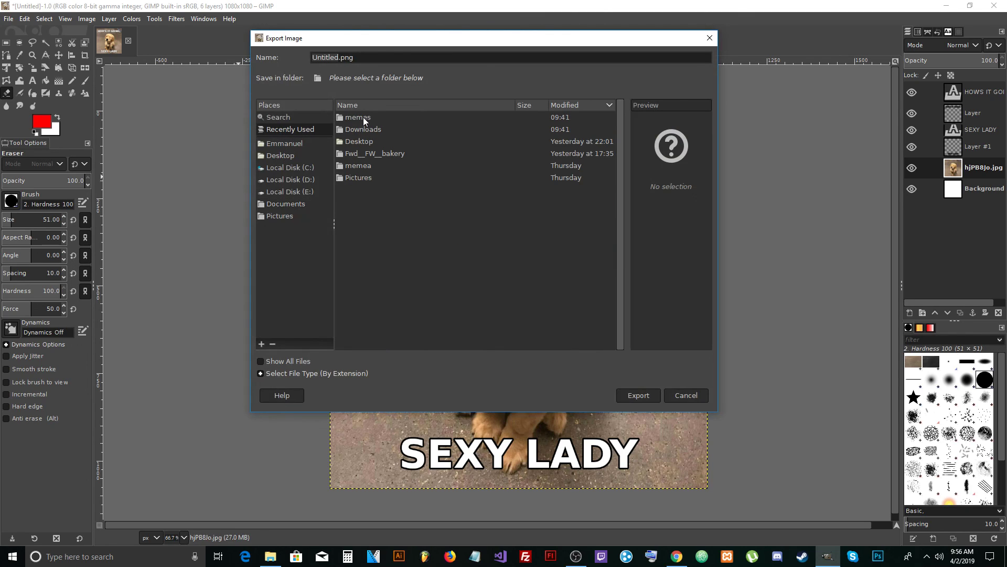
double_click(364, 117)
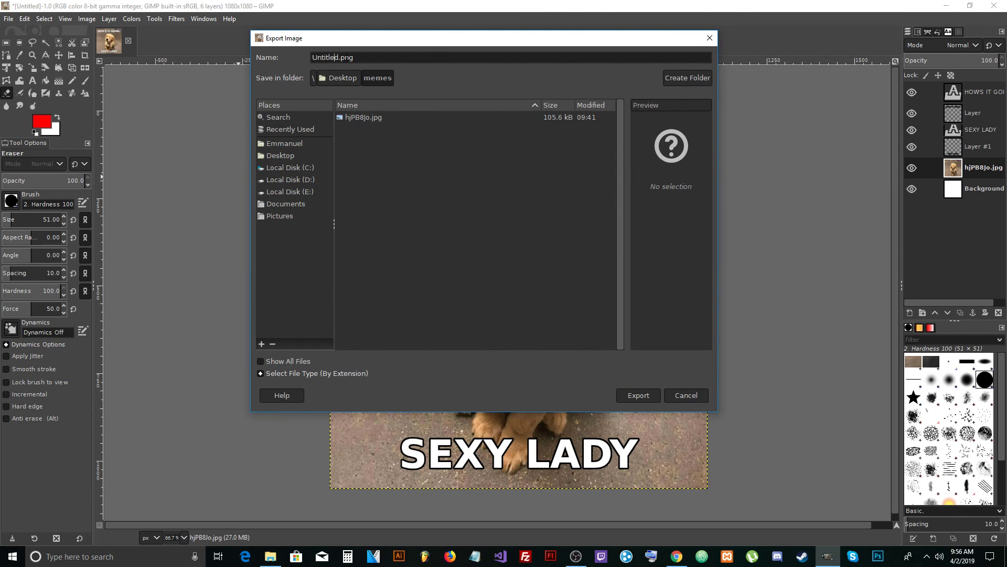
Step: Name the export file DOGMEME and set its file type to JPEG image
double_click(336, 58)
click(336, 57)
key(ctrl+a)
text(DOGM)
click(321, 375)
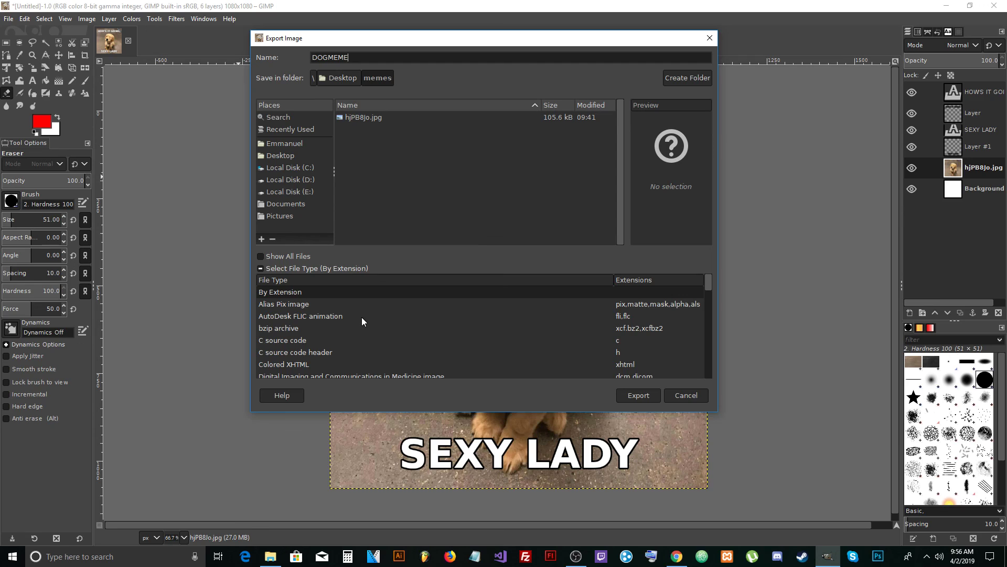
scroll(361, 318, down, 2)
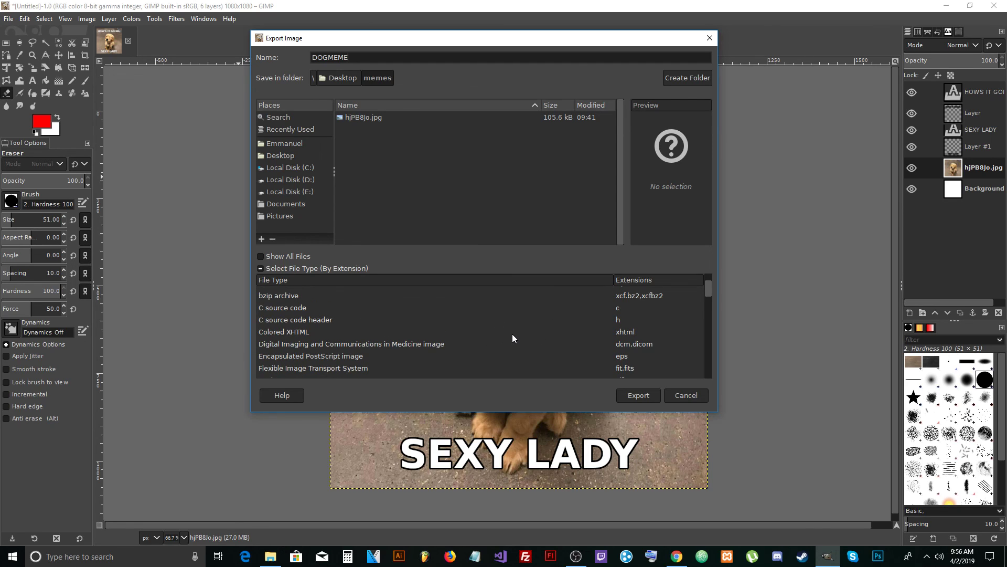
scroll(513, 334, down, 5)
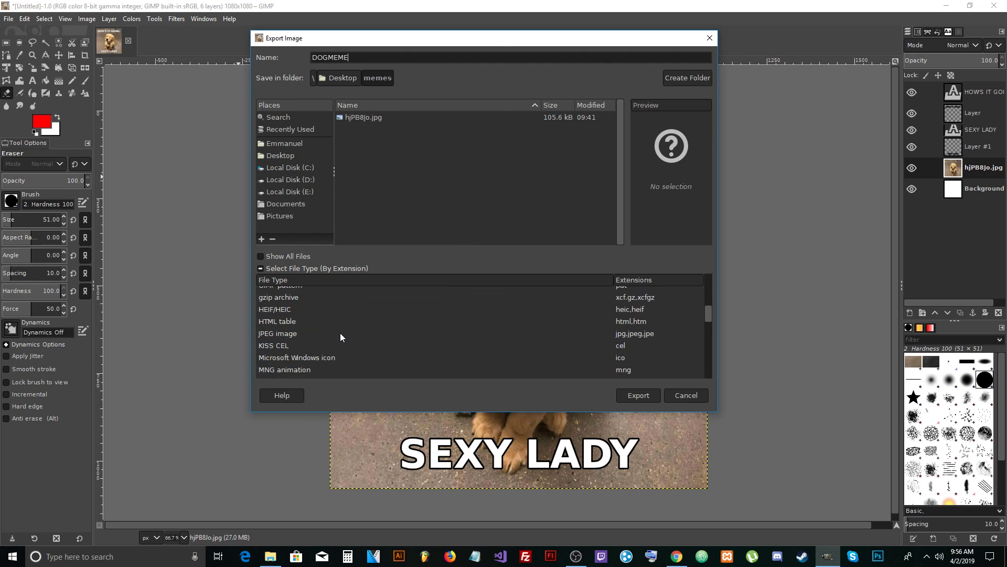
click(291, 333)
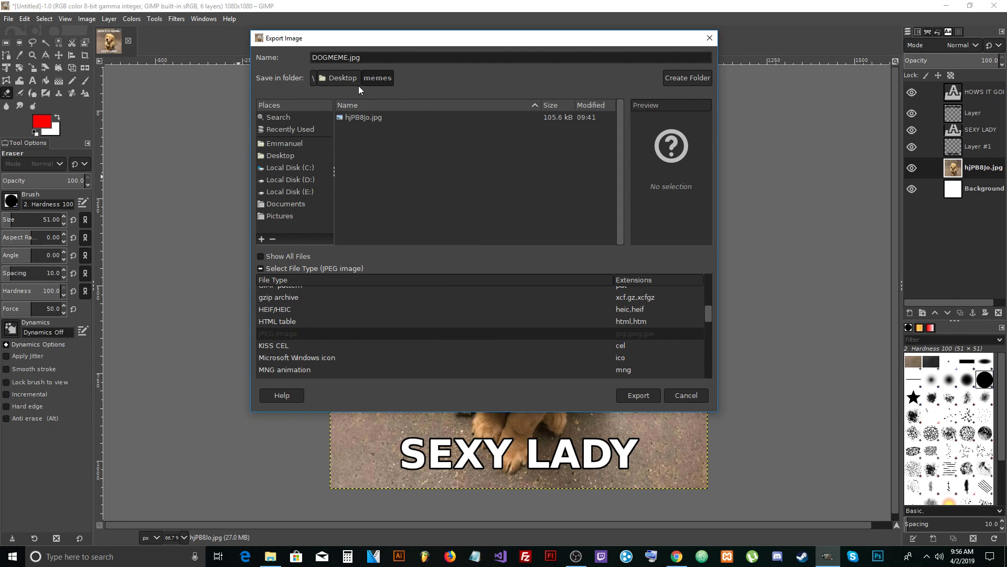
Step: Rename the export file as dogmeme with the JPEG image file type, and export it to the memes folder with the JPEG settings offered
drag(326, 58, 354, 59)
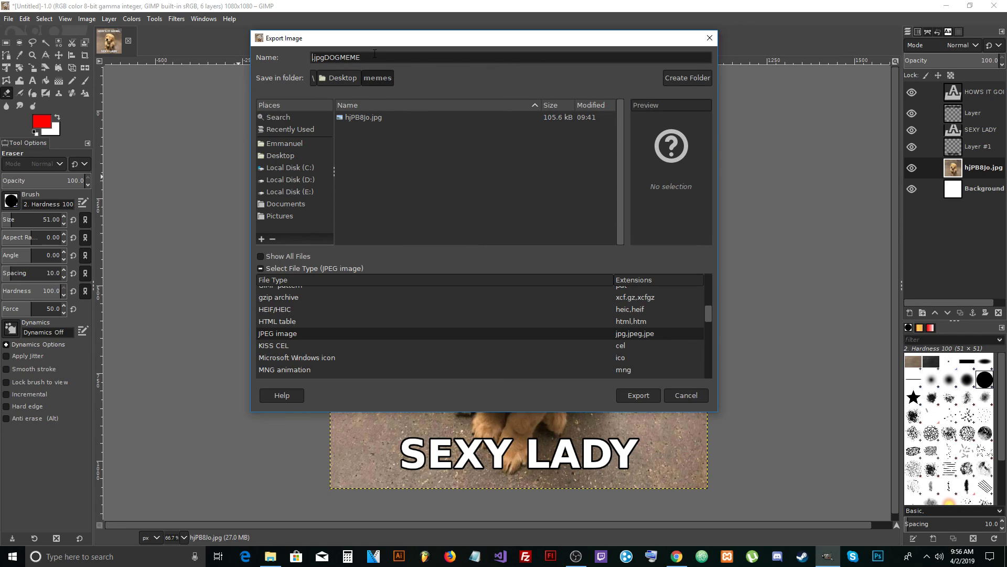
drag(362, 58, 303, 57)
text(dogmeme)
click(302, 321)
click(293, 333)
click(640, 396)
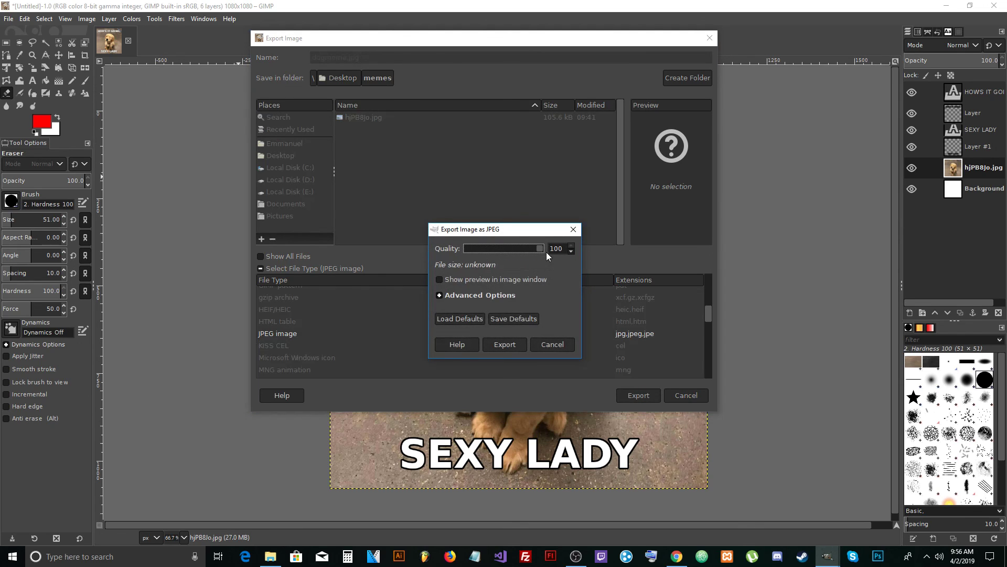
click(515, 347)
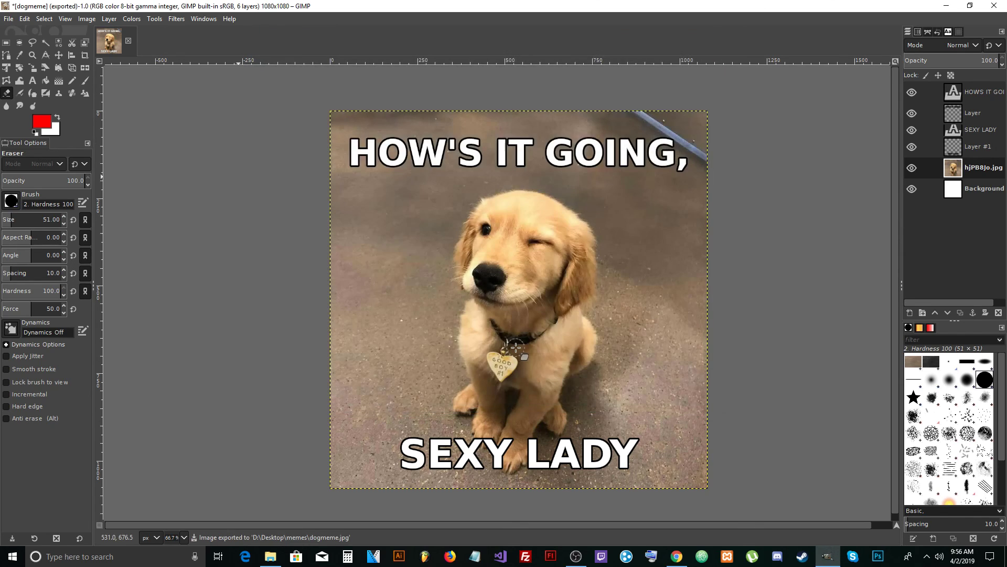
Step: Switch to File Explorer, view the exported dogmeme.jpg from the memes folder, and close both the viewer and the folder window
click(271, 557)
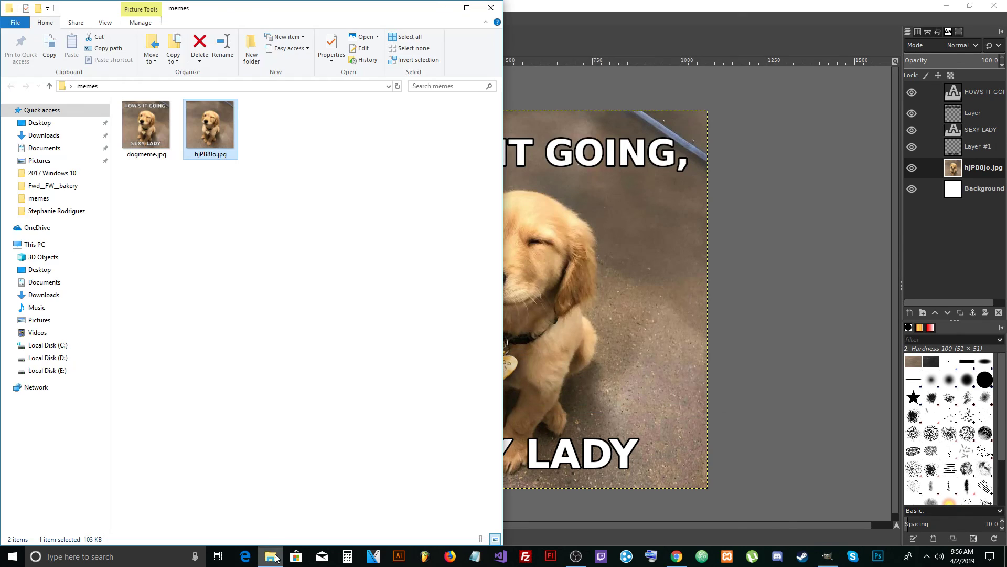
double_click(144, 133)
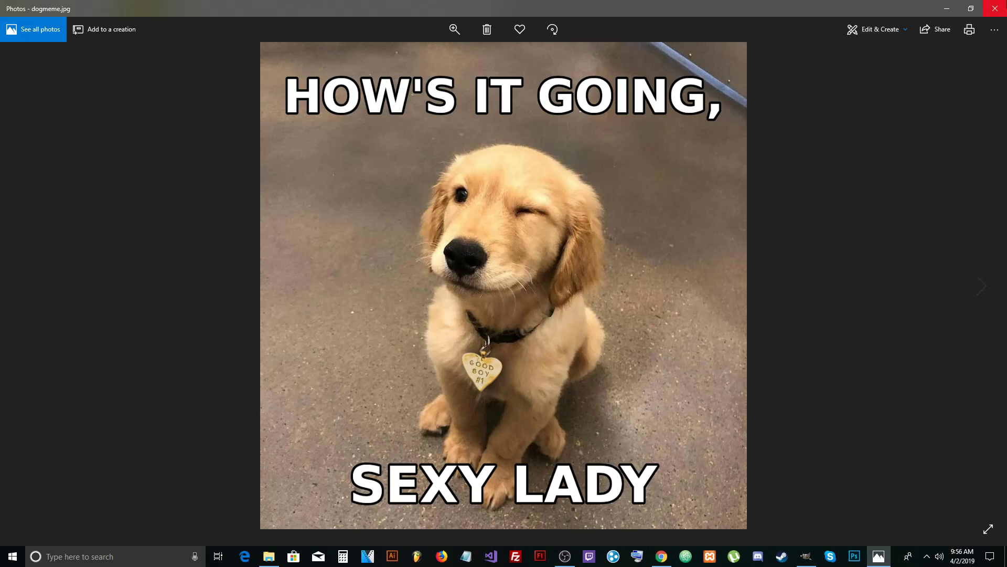
click(995, 9)
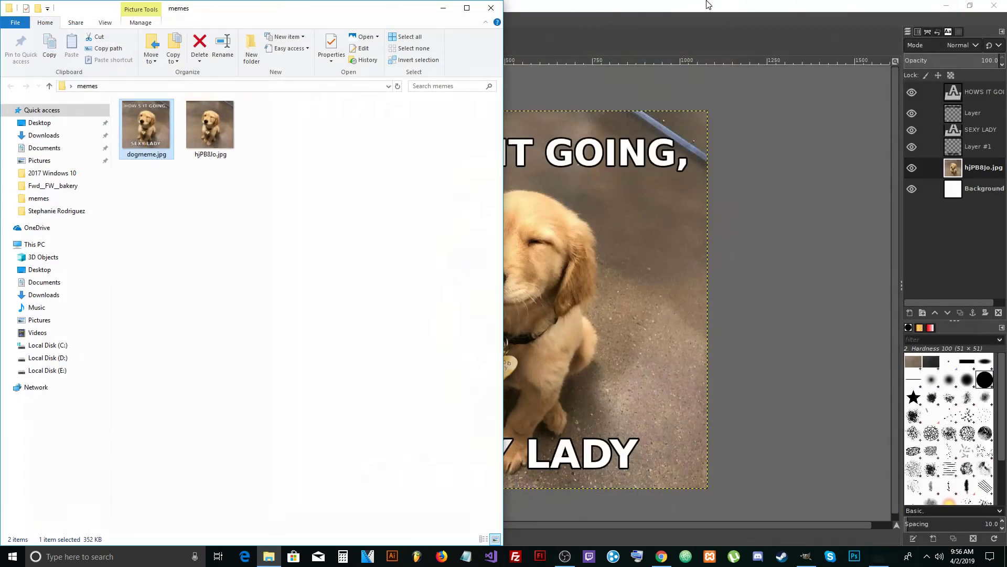
click(487, 11)
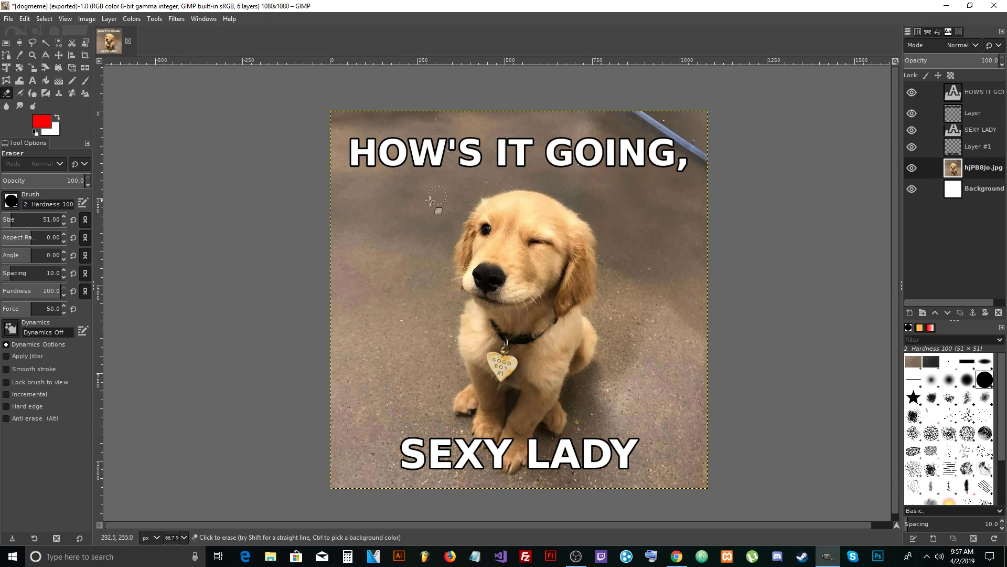
Step: Save the layered project as dogmeme.xcf in the memes folder on the Desktop
click(8, 20)
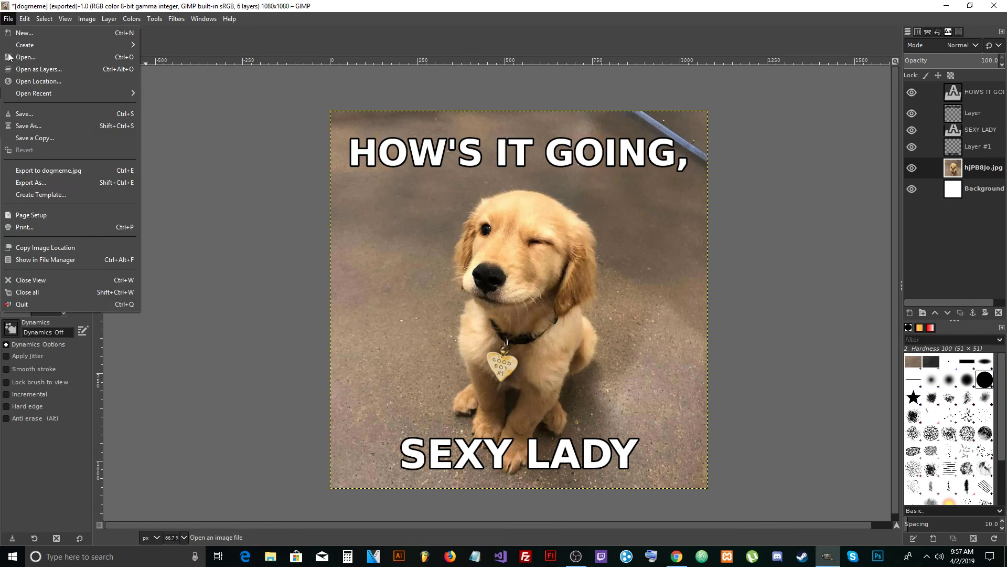
click(23, 124)
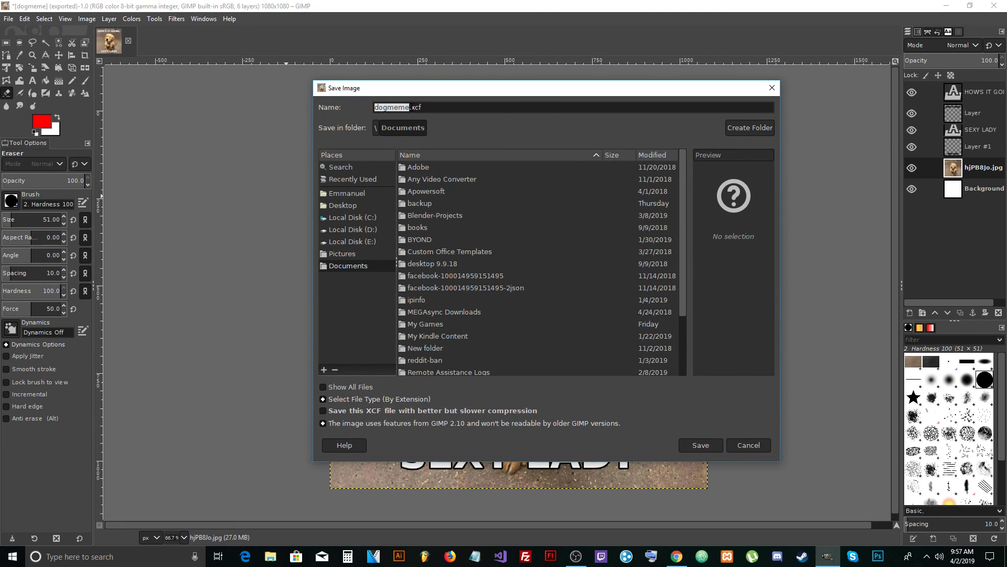
click(427, 108)
click(353, 179)
double_click(425, 167)
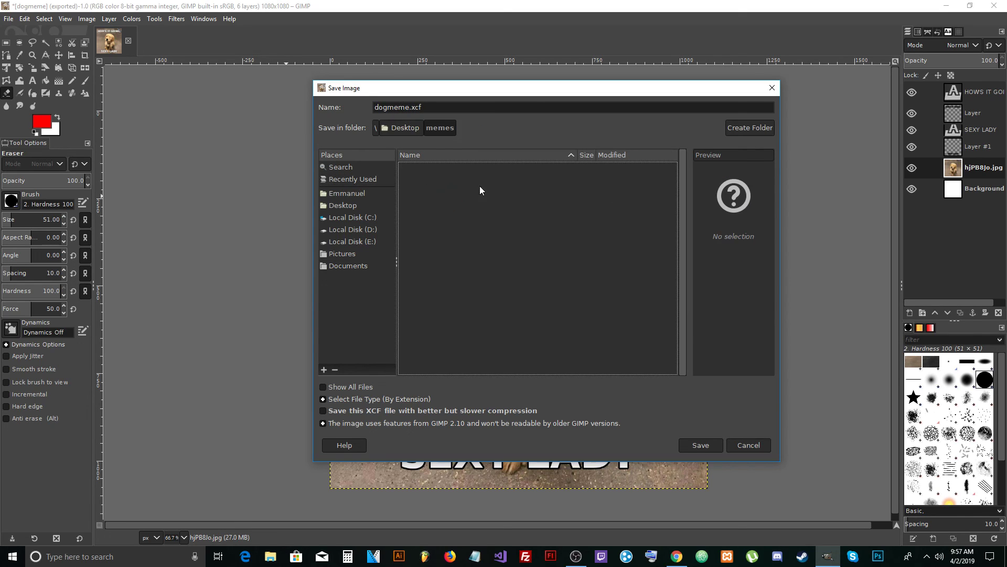
click(690, 444)
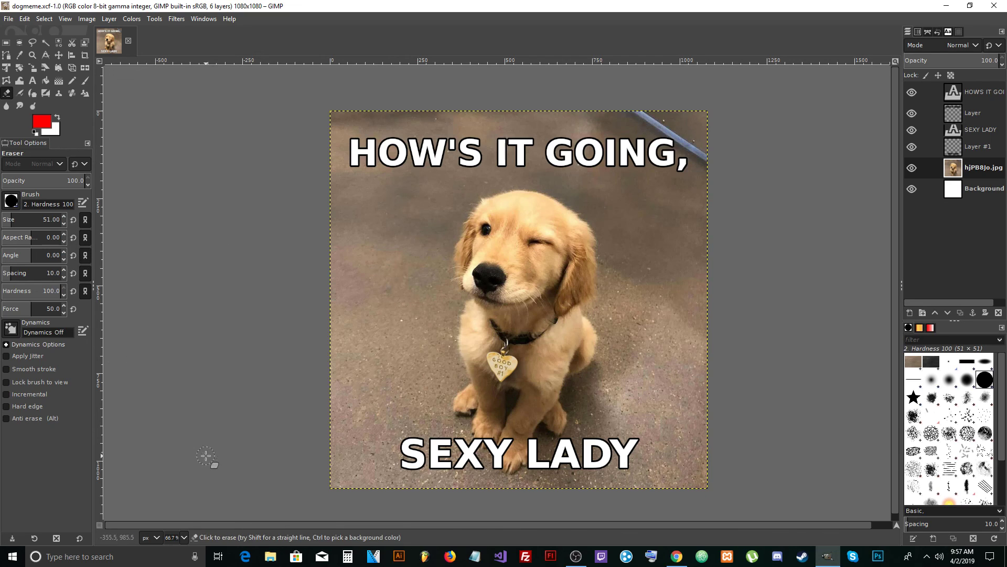
Step: Switch to File Explorer, check dogmeme.xcf and dogmeme.jpg in the memes folder, view the JPEG, and return to GIMP
click(270, 556)
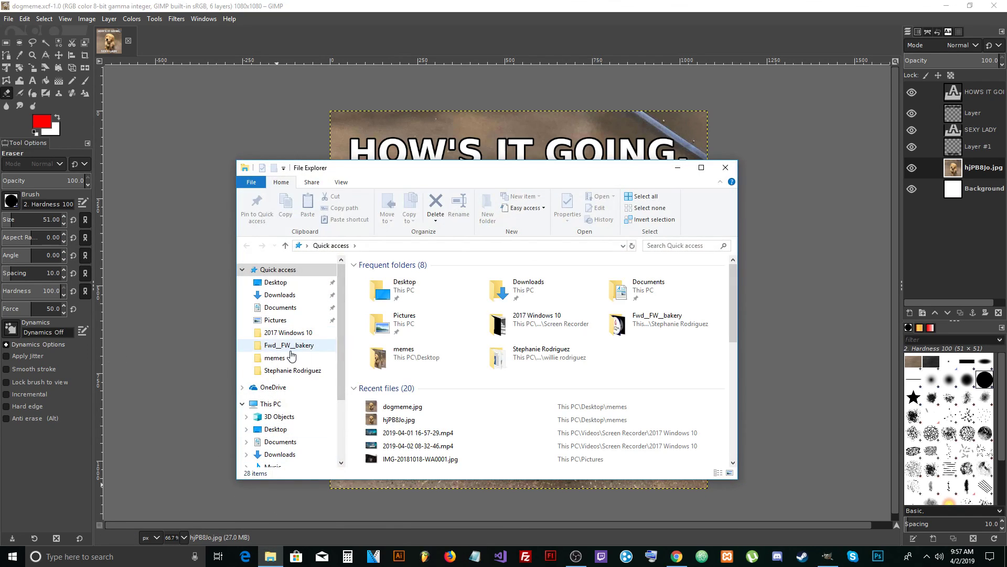
click(289, 358)
click(448, 312)
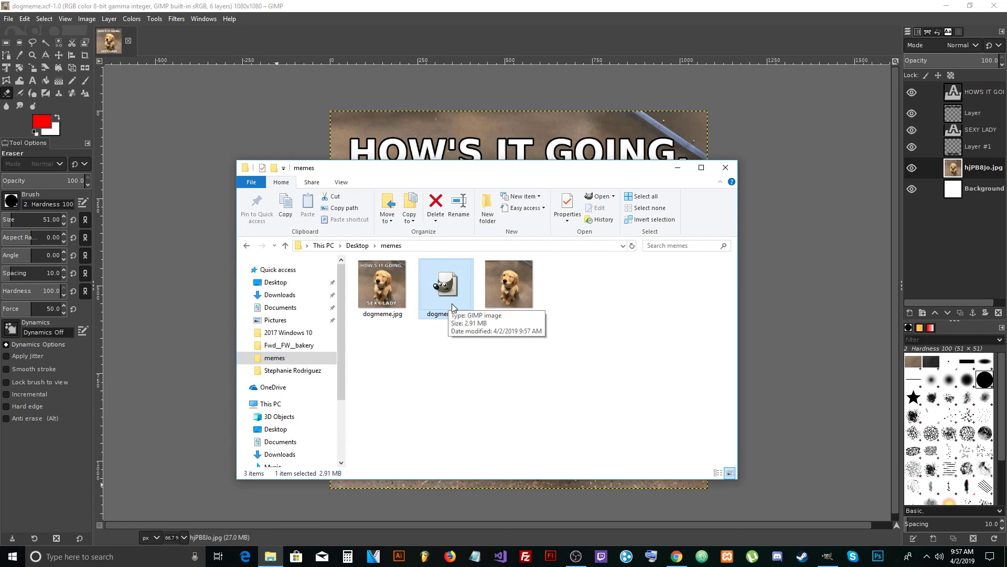
click(366, 307)
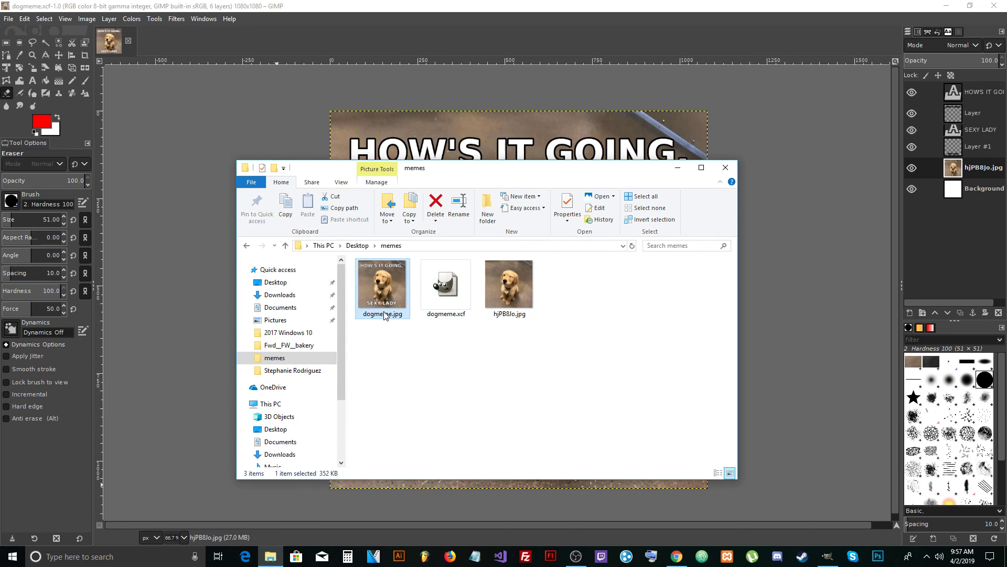
double_click(384, 290)
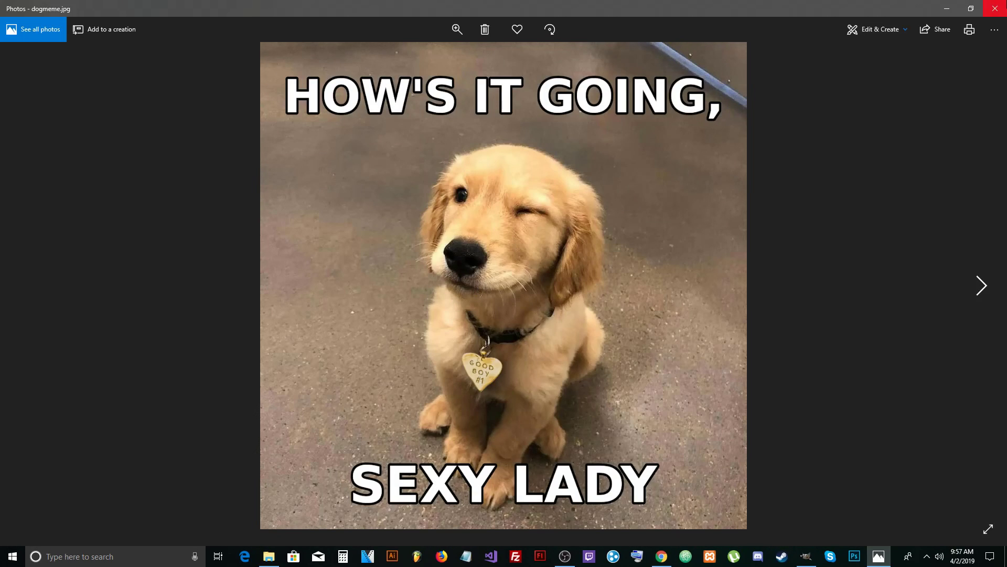
key(alt+F4)
click(755, 103)
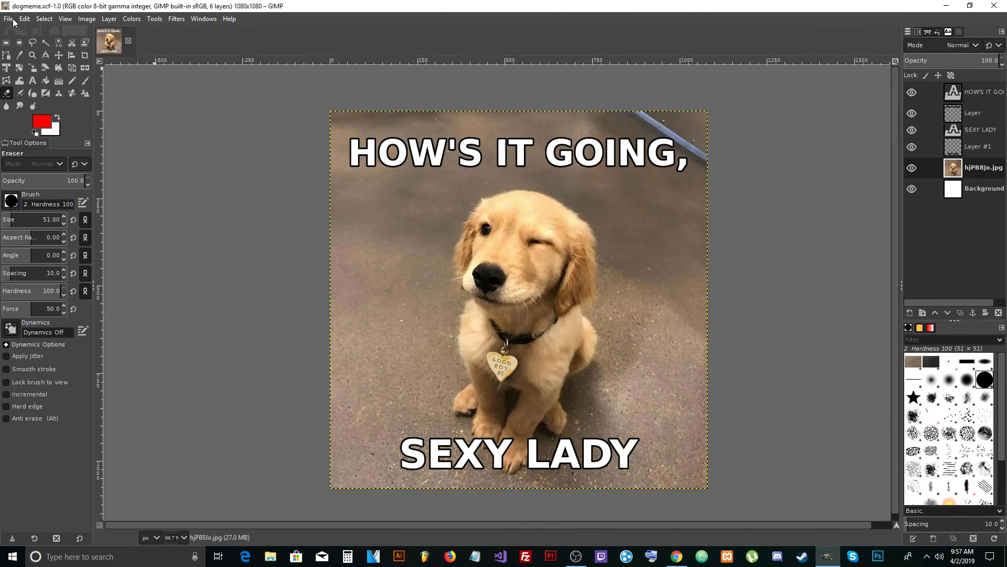
click(11, 20)
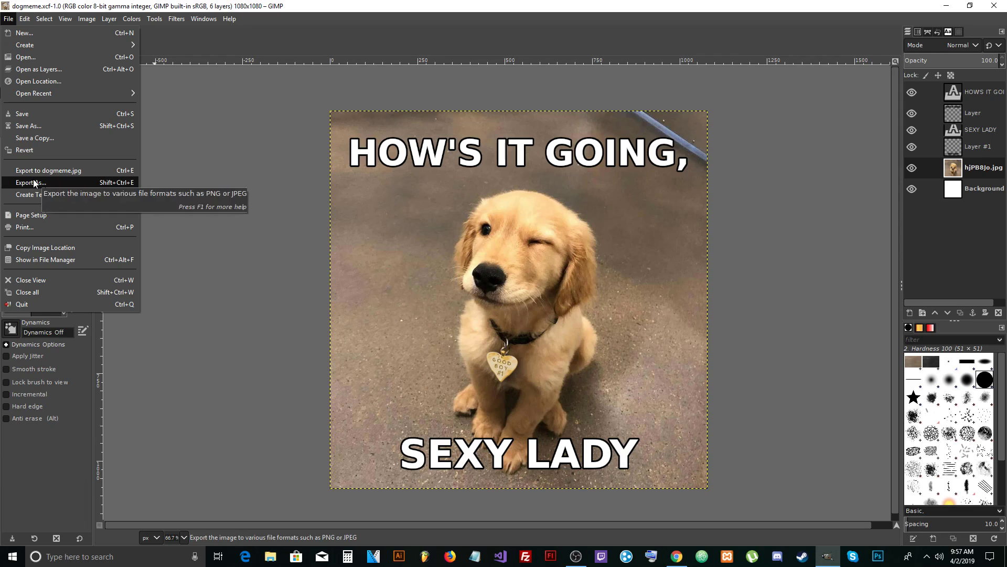
click(456, 4)
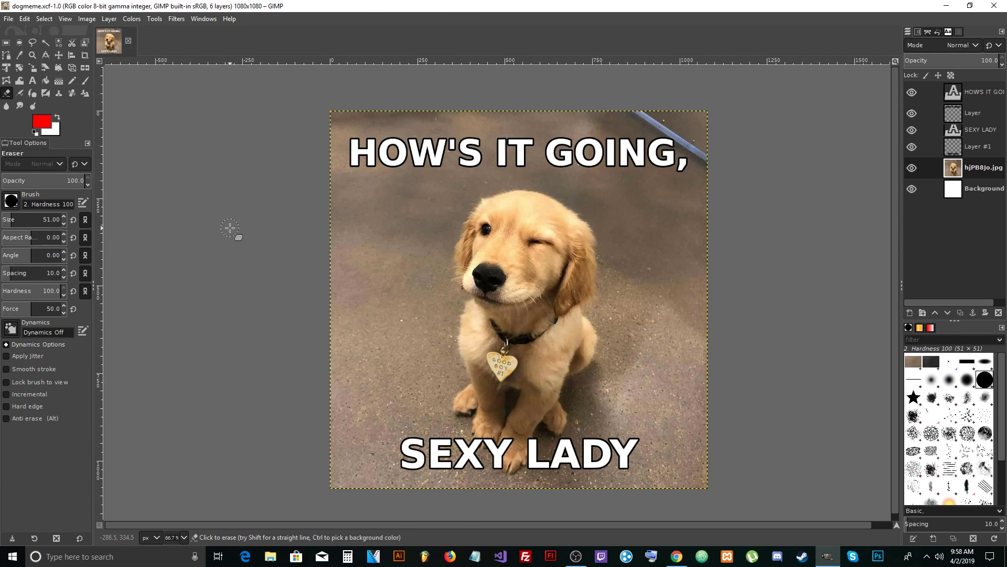
Step: Add a text box across the puppy's head and upper chest containing the red text "Test"
scroll(230, 227, down, 1)
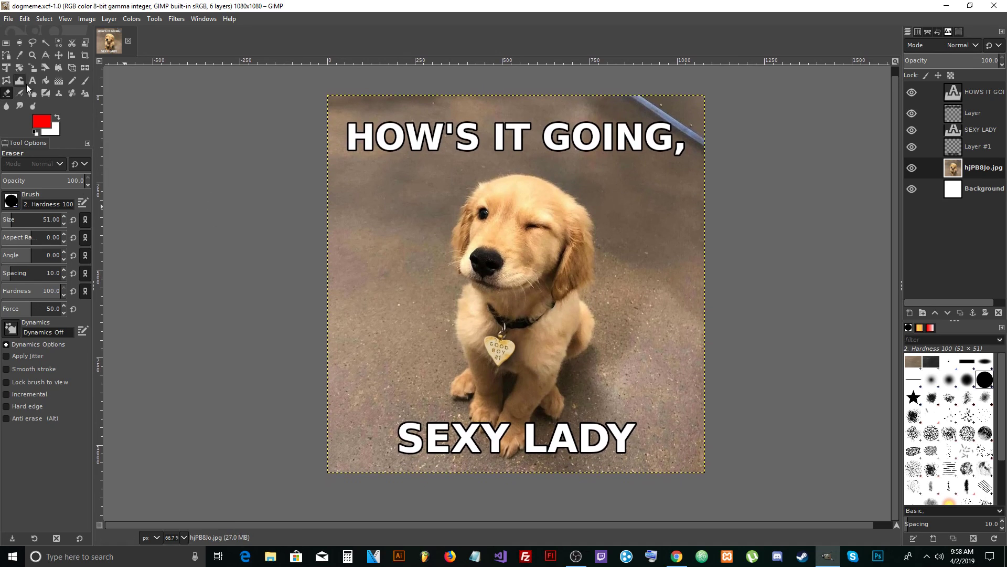
click(32, 81)
drag(367, 204, 659, 326)
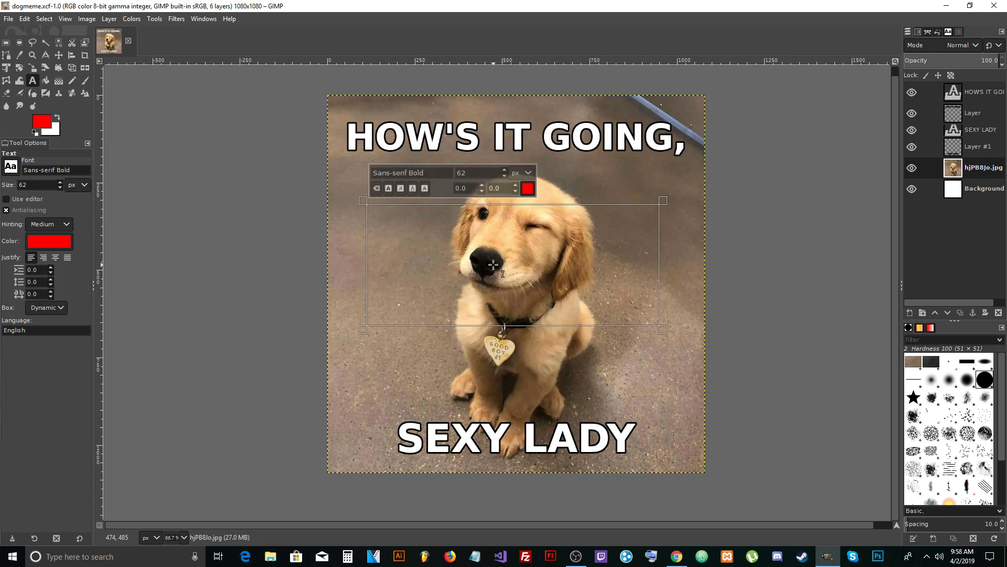
text(Test)
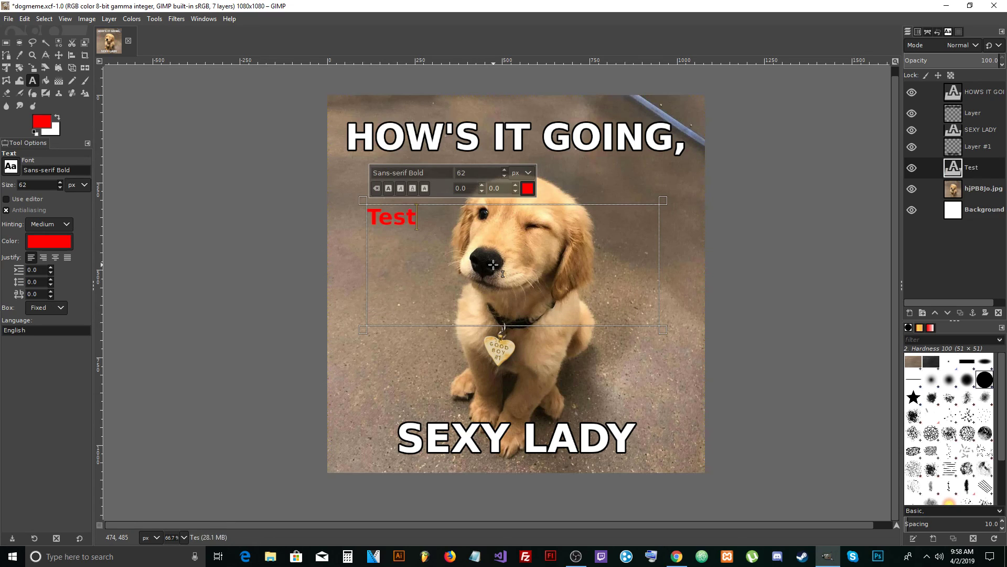
Step: Try the Sans-serif font on the "Test" text, then set it to Script MT Bold, Bold at 134 px
drag(446, 239, 306, 218)
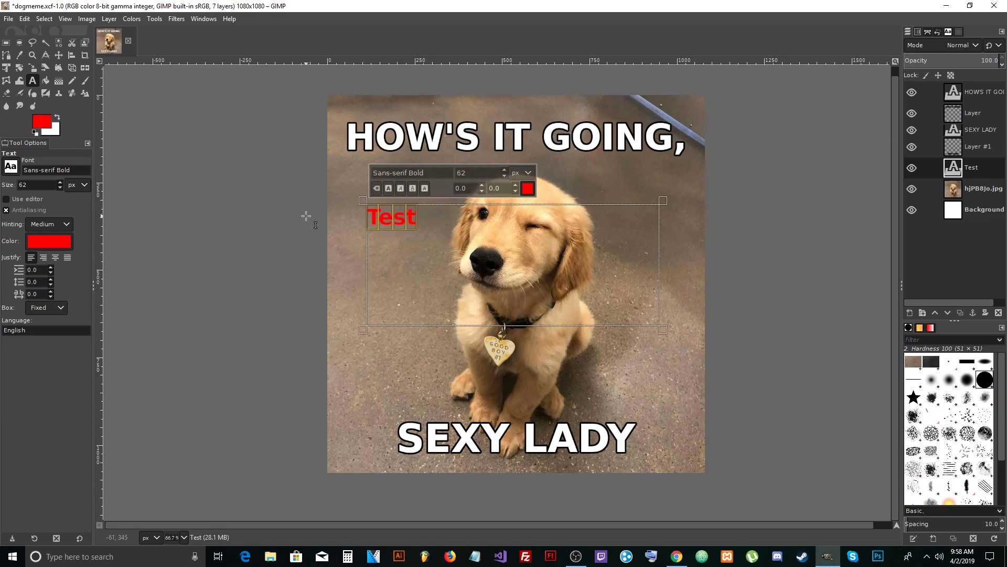
click(17, 169)
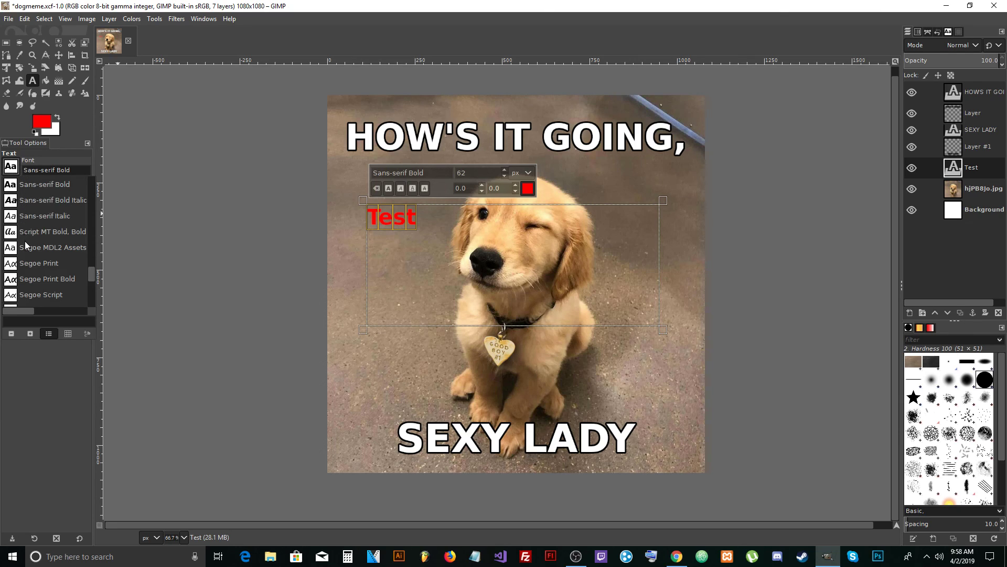
scroll(24, 241, up, 2)
double_click(24, 210)
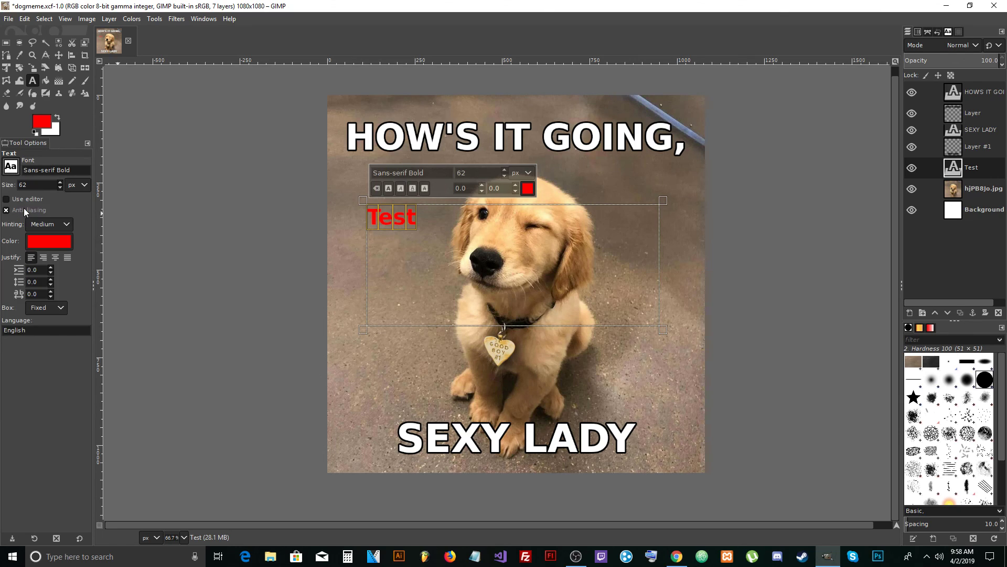
click(9, 167)
scroll(46, 267, down, 3)
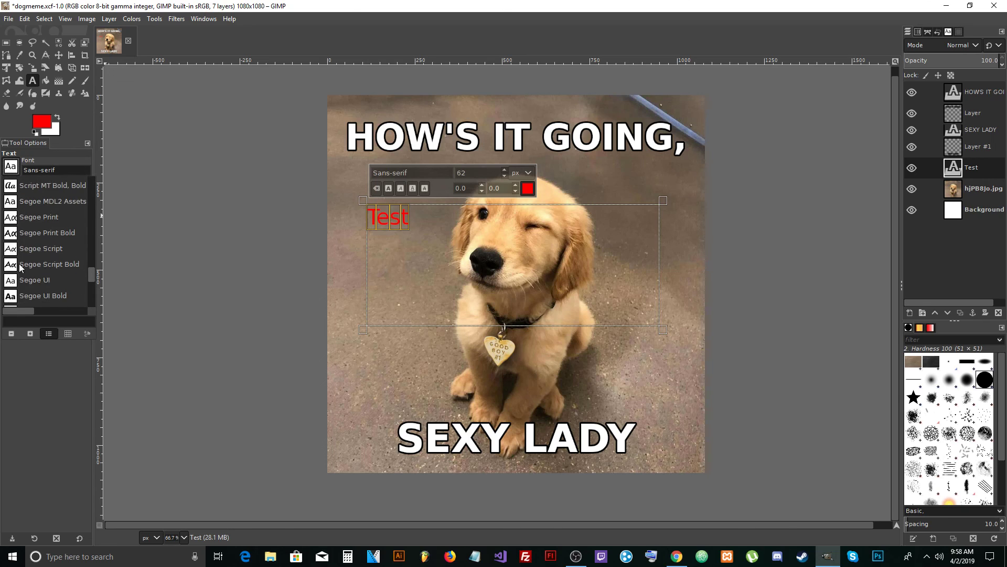
double_click(24, 194)
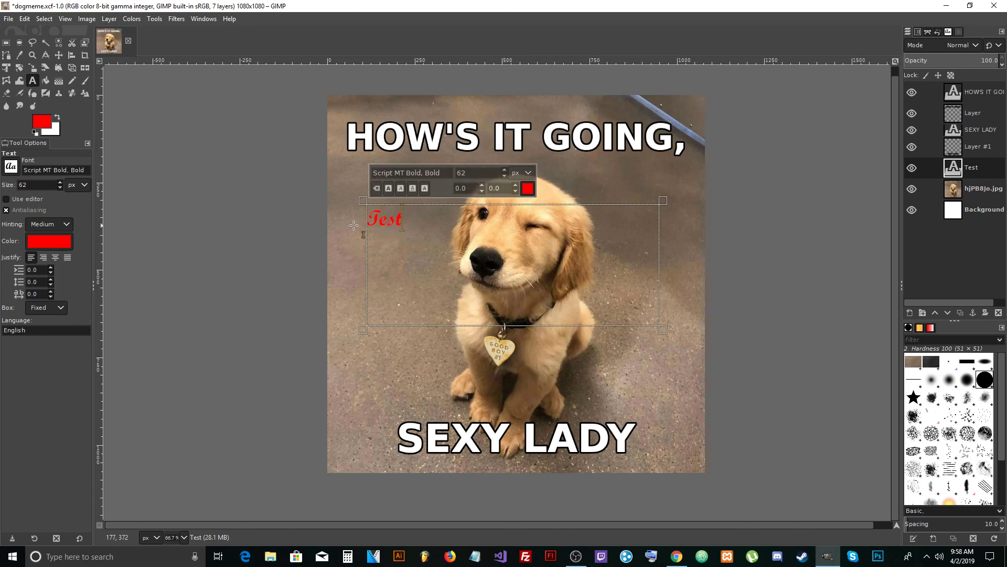
click(504, 170)
click(504, 171)
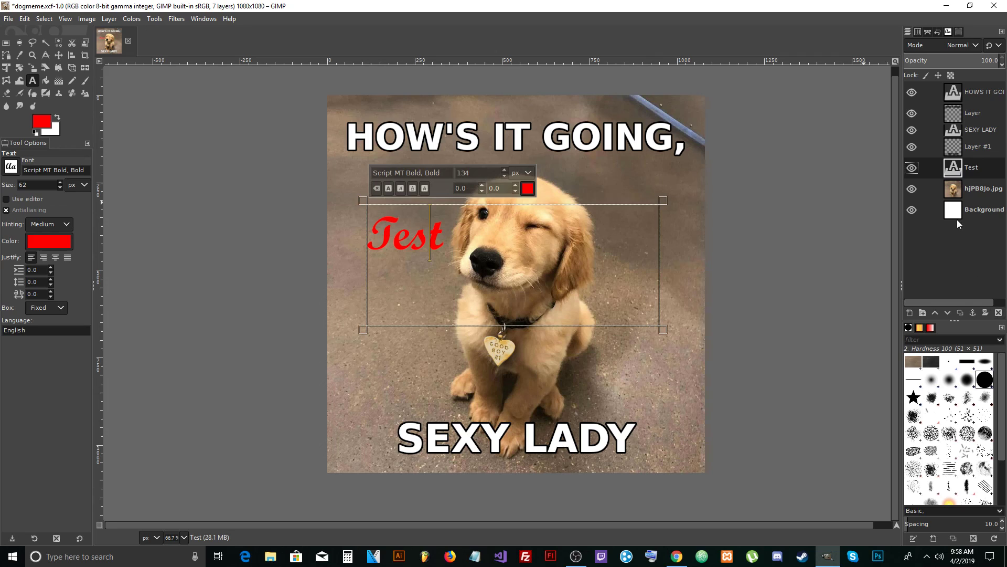
Step: Delete the Test text layer
click(953, 189)
click(950, 168)
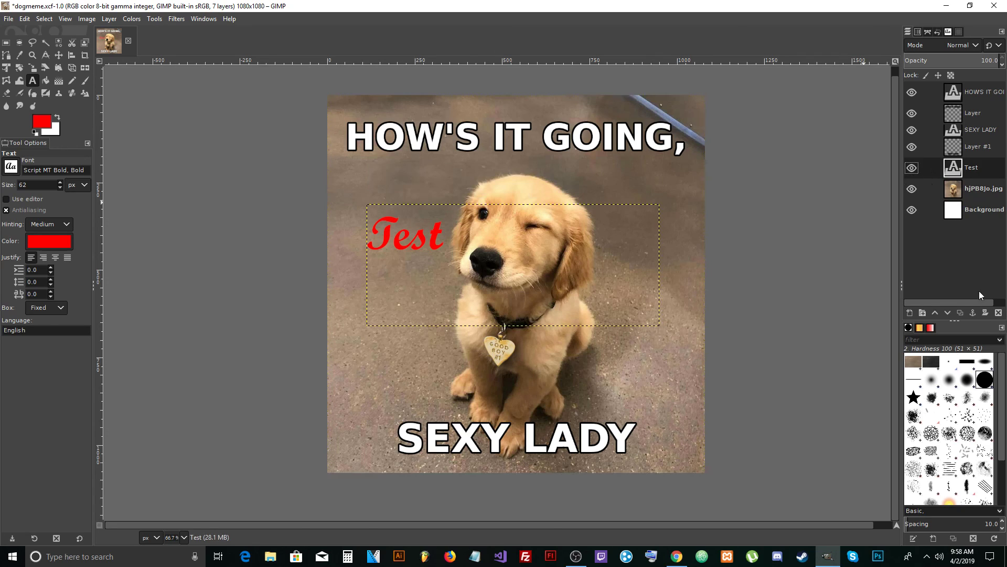
click(999, 313)
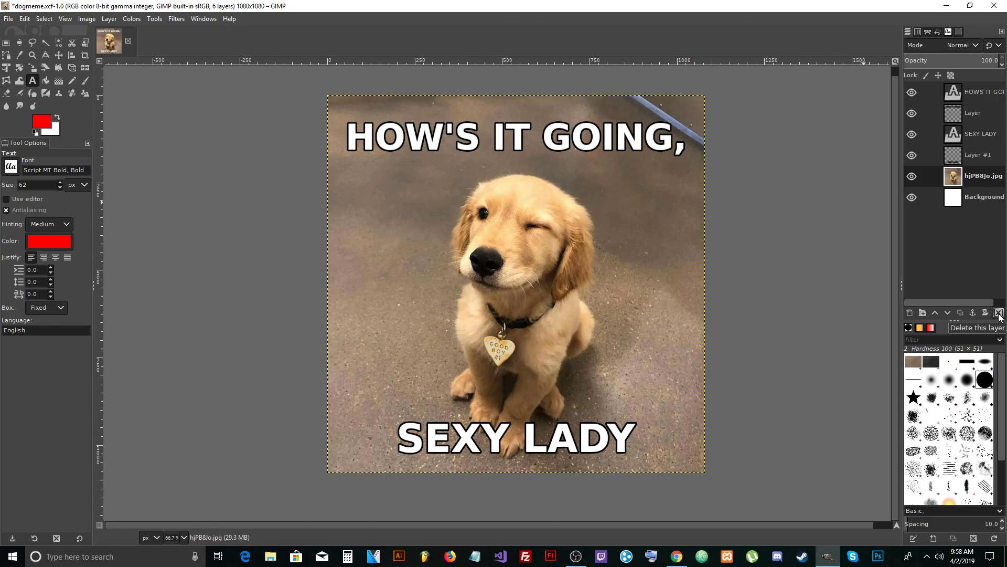